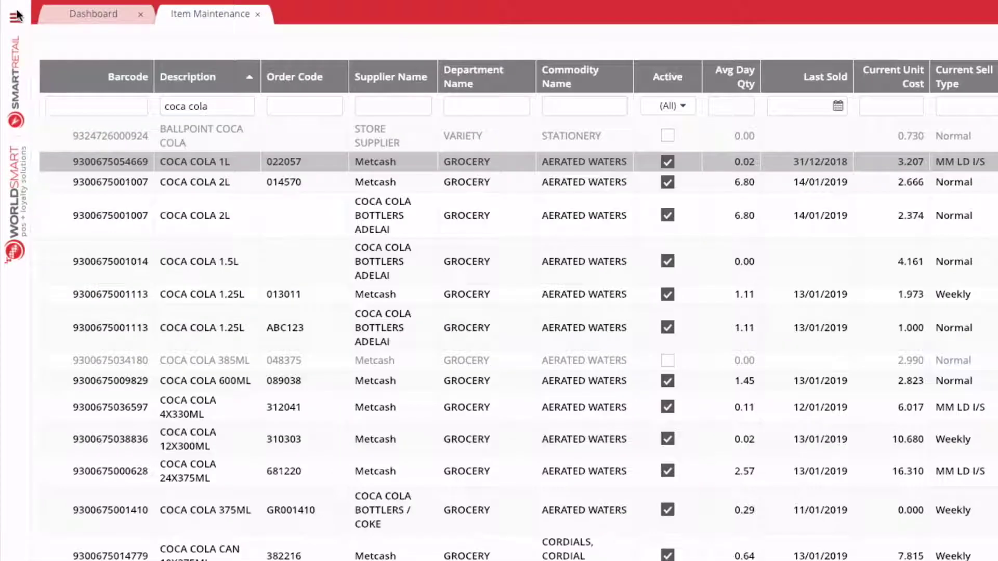
Step: Open the navigation menu with Reports expanded over the 'coca cola' Item Maintenance list
left_click(10, 11)
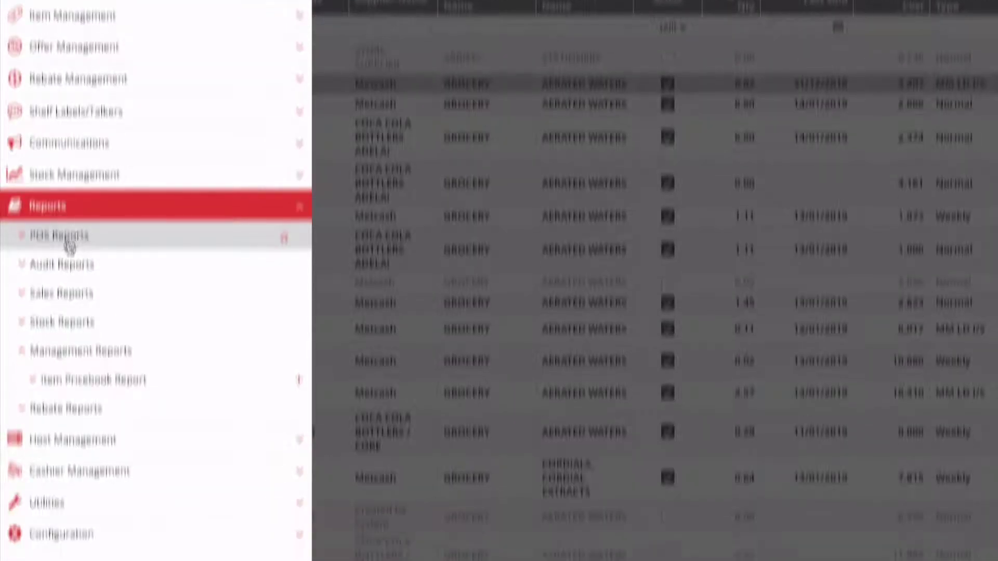
Step: Expand the POS, Audit, Sales, Stock and Rebate report groups and open the Item Pricebook Report
left_click(83, 315)
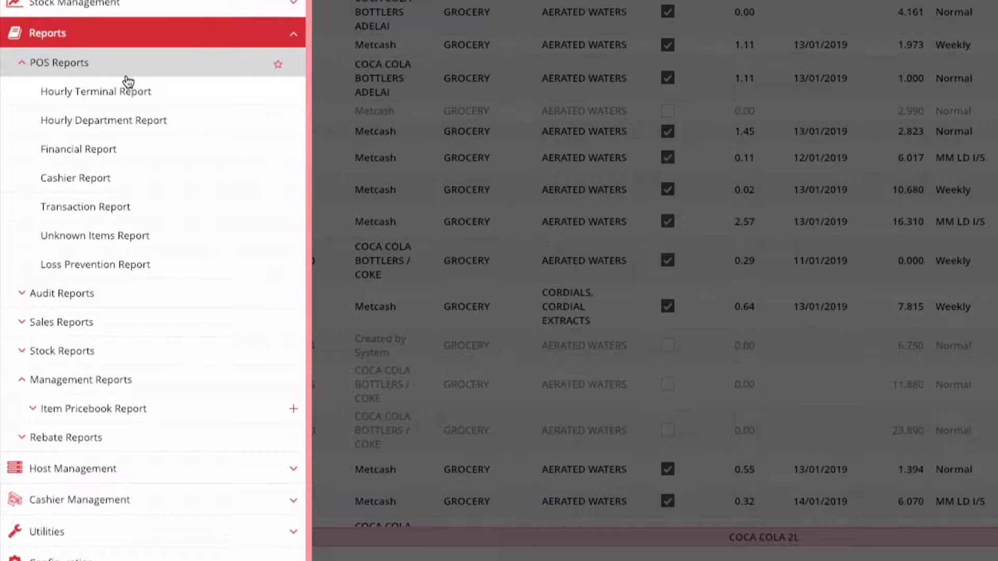
left_click(137, 235)
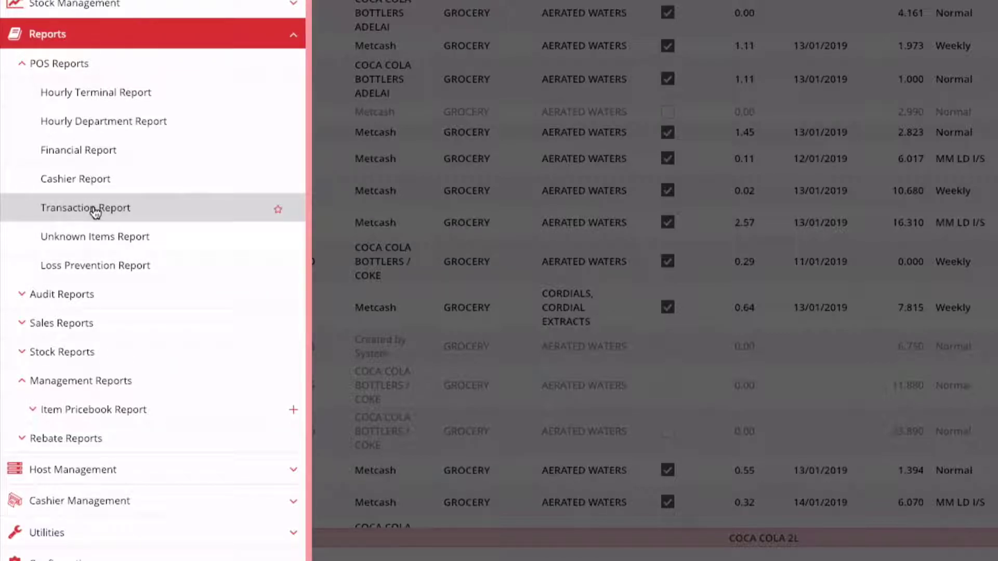
left_click(80, 304)
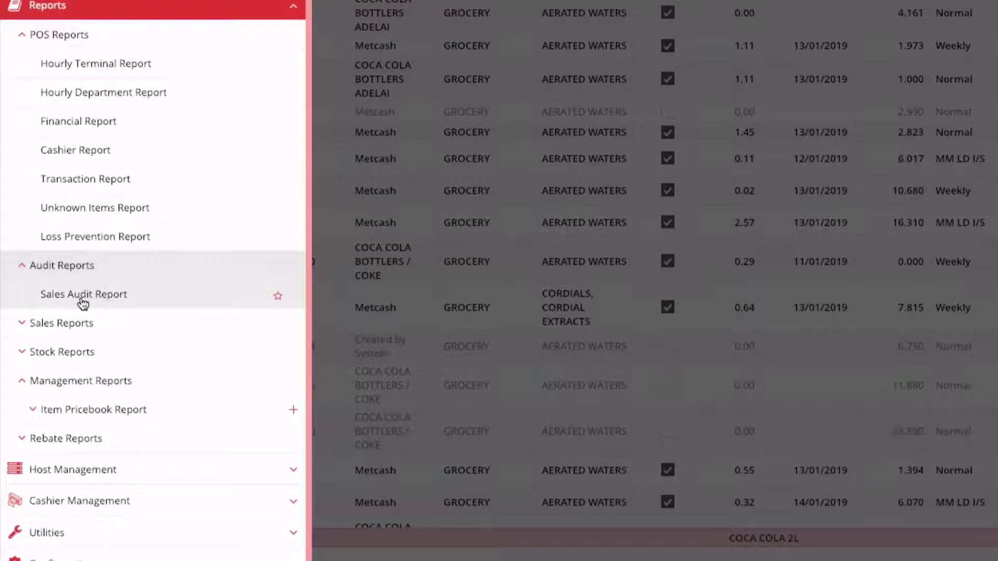
left_click(61, 323)
scroll(67, 322, "down", 3)
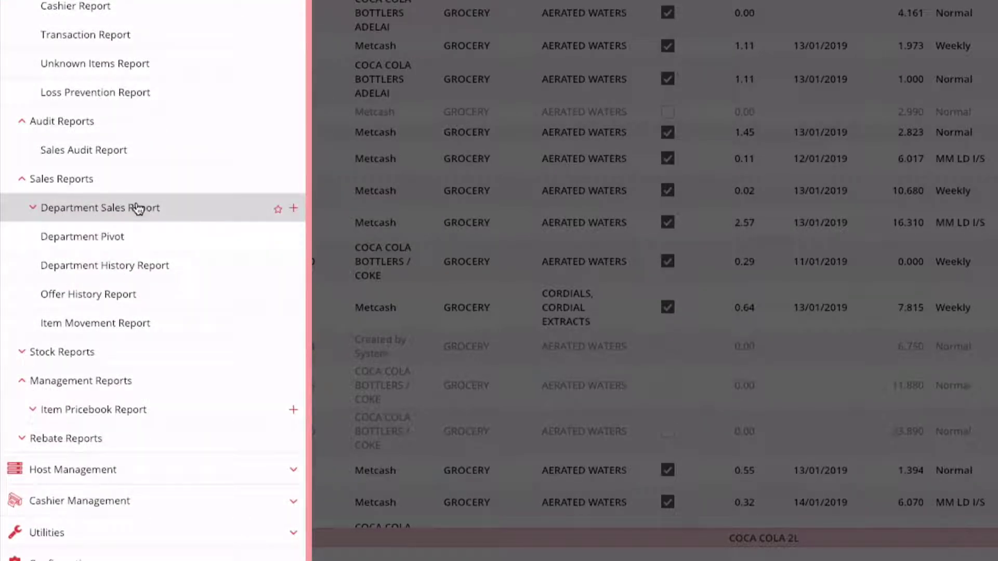
left_click(74, 353)
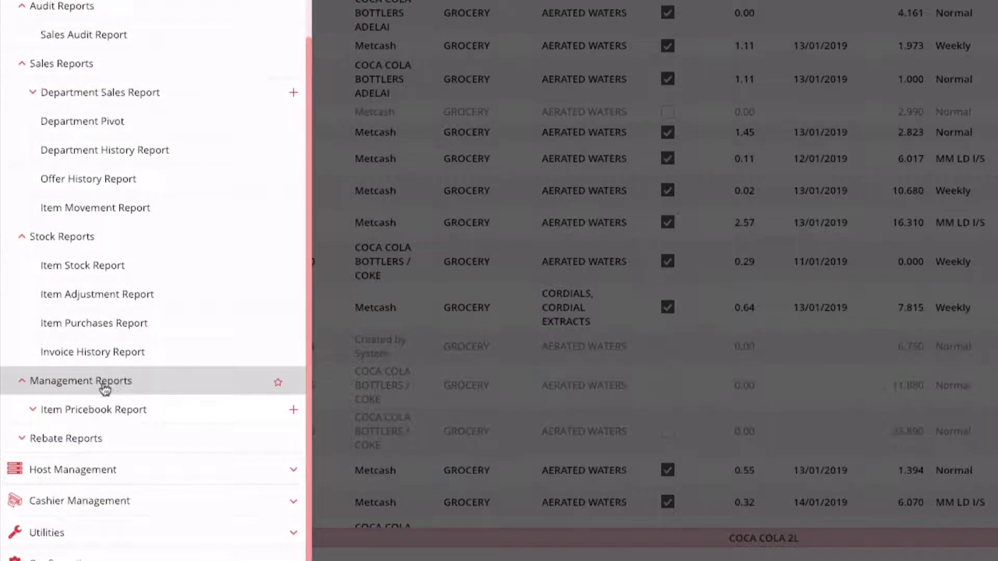
left_click(71, 438)
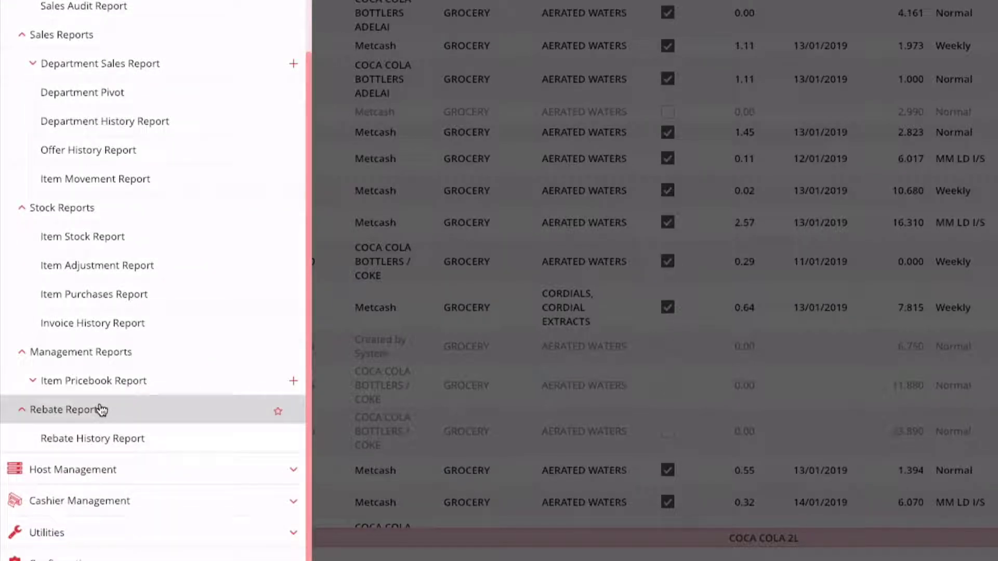
scroll(98, 409, "up", 5)
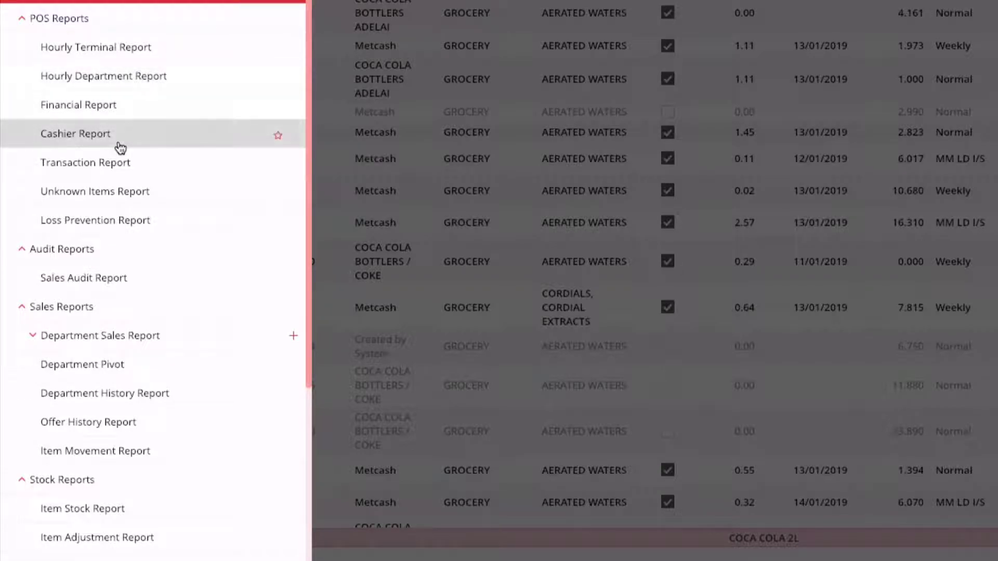
scroll(120, 148, "down", 5)
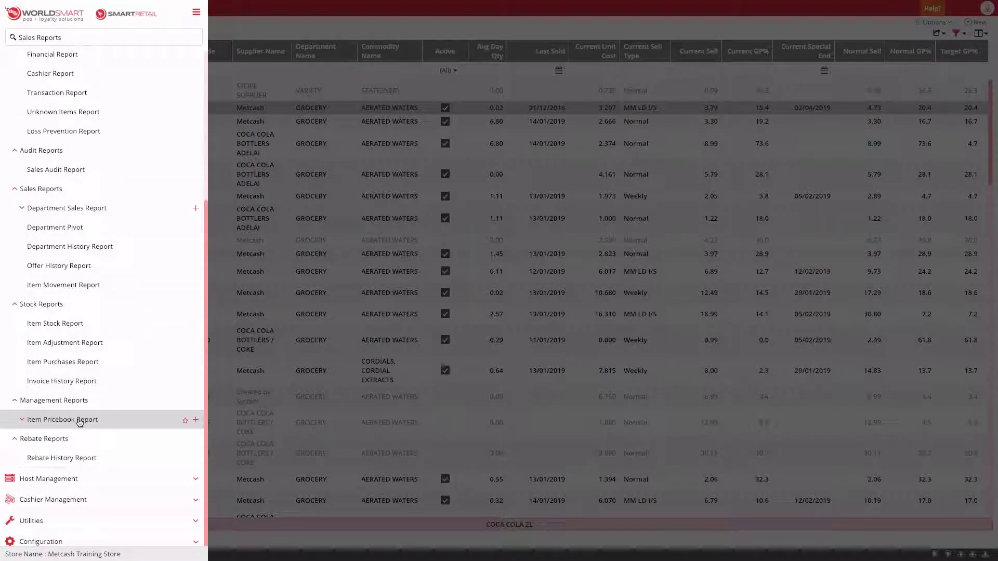
left_click(83, 413)
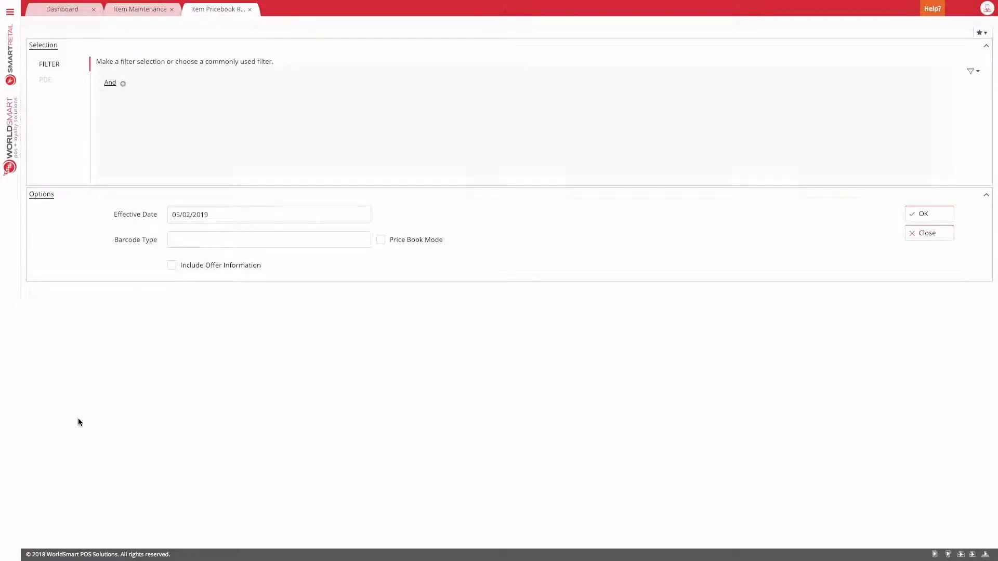
Step: Hide and re-show the Item Pricebook Selection panel, then bring up the side menu
left_click(261, 48)
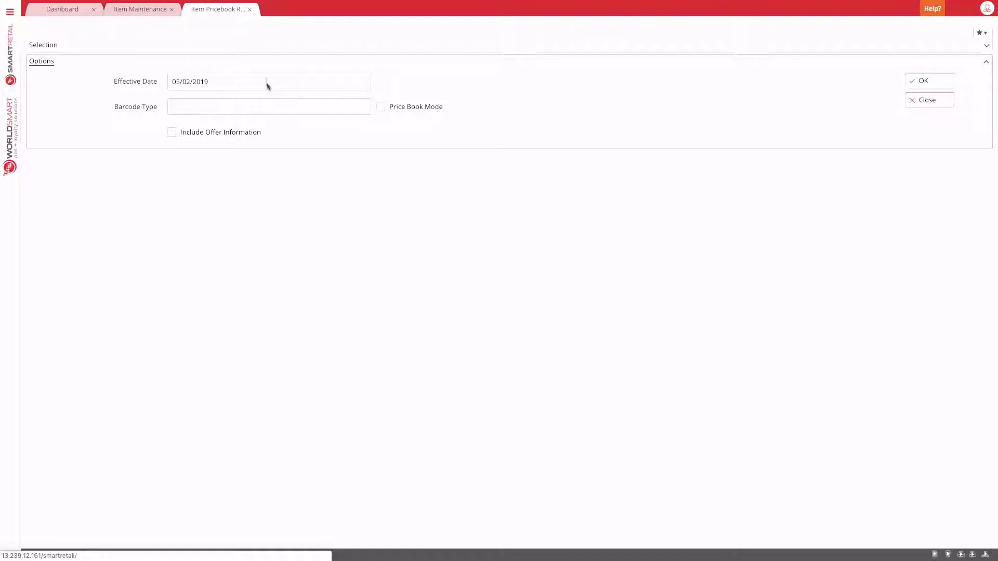
left_click(204, 45)
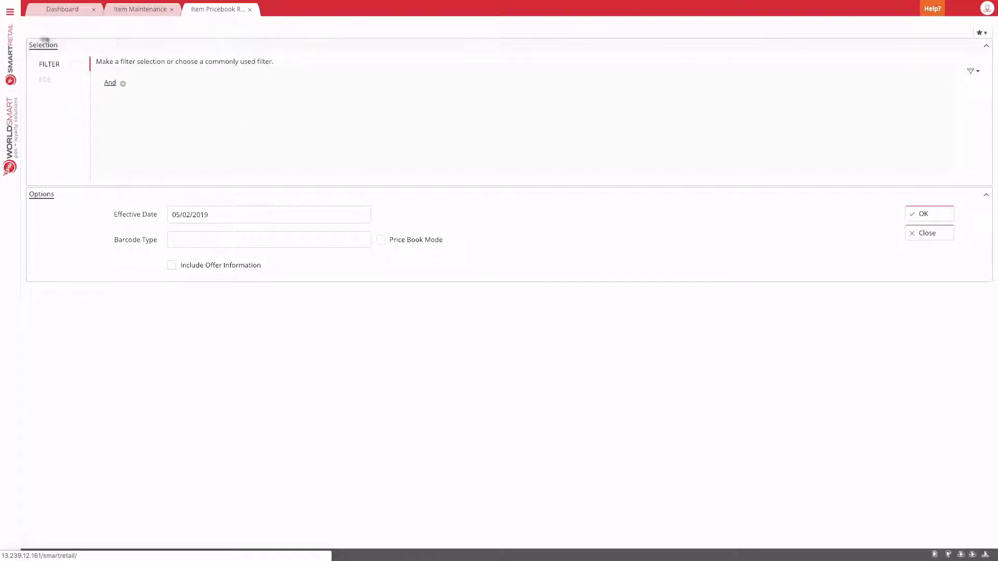
left_click(10, 11)
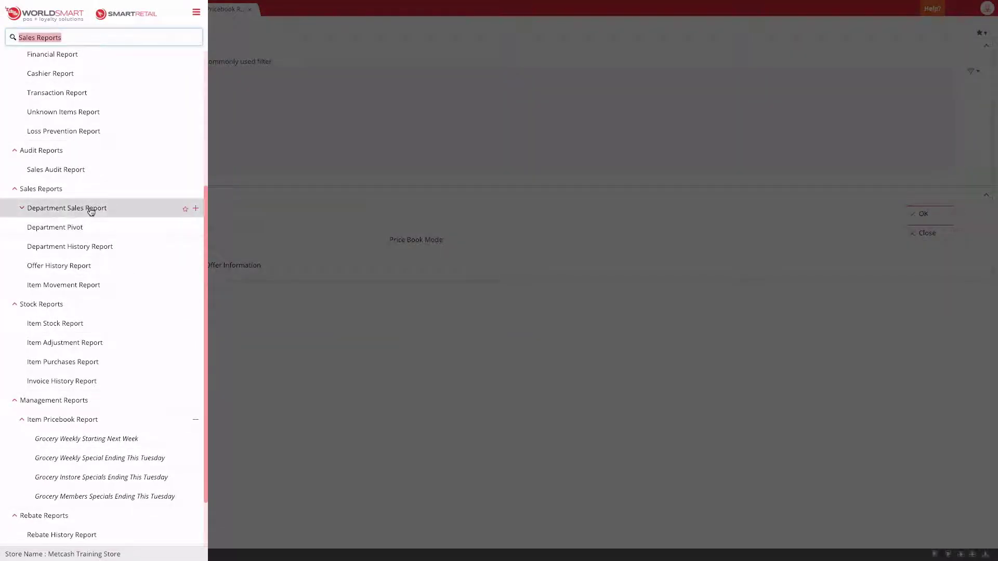
Step: Open the Department Sales Report, toggle its Selection panel, and return to the Item Pricebook tab
left_click(89, 207)
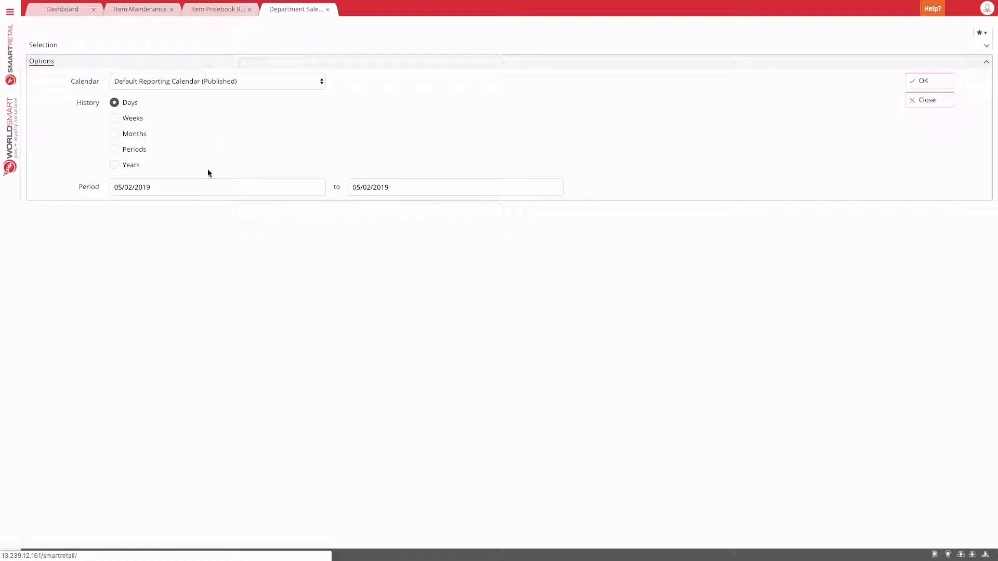
left_click(134, 51)
left_click(134, 52)
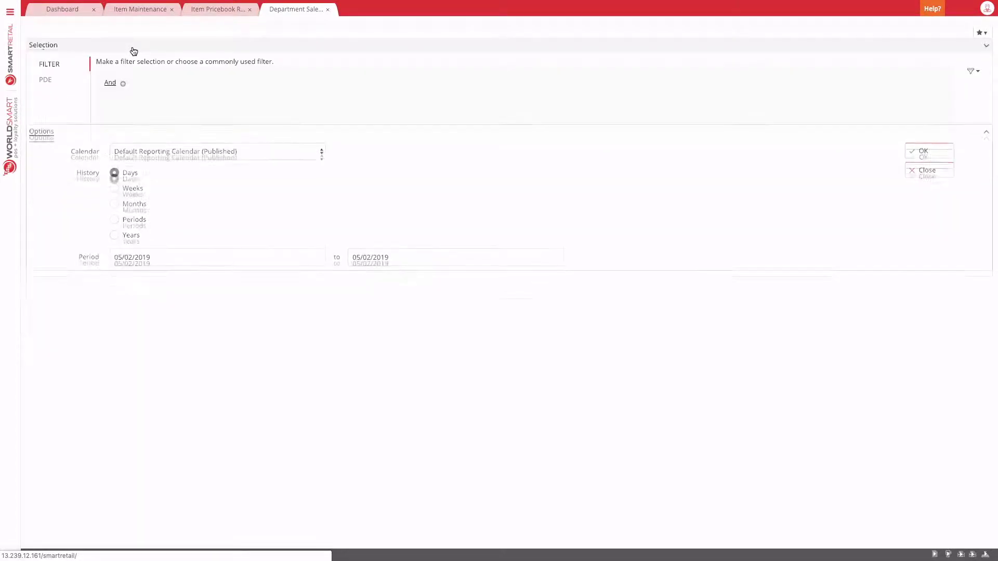
left_click(221, 10)
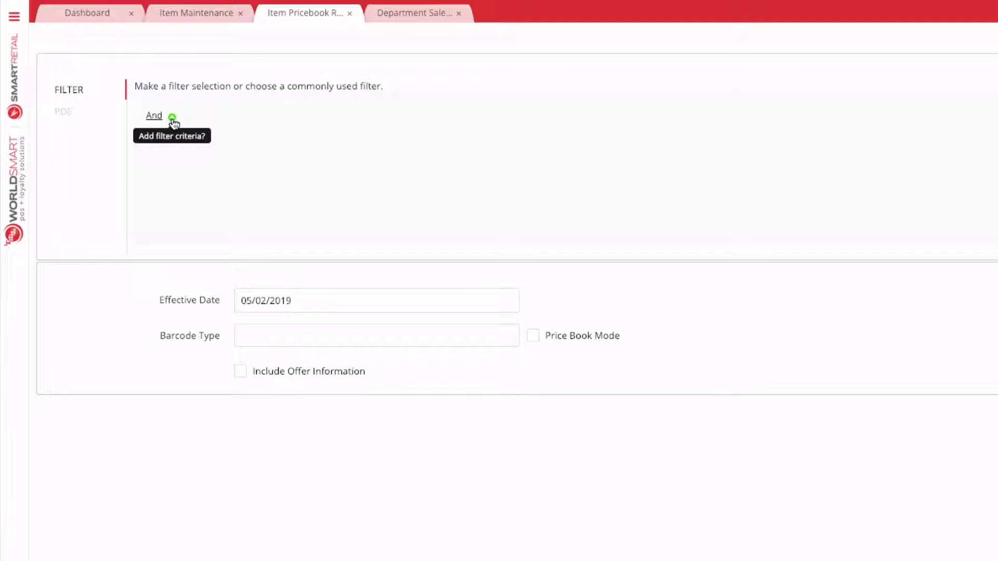
Step: Add a Department Name contains 'TO' criterion to the Item Pricebook Report filter
left_click(172, 118)
left_click(186, 137)
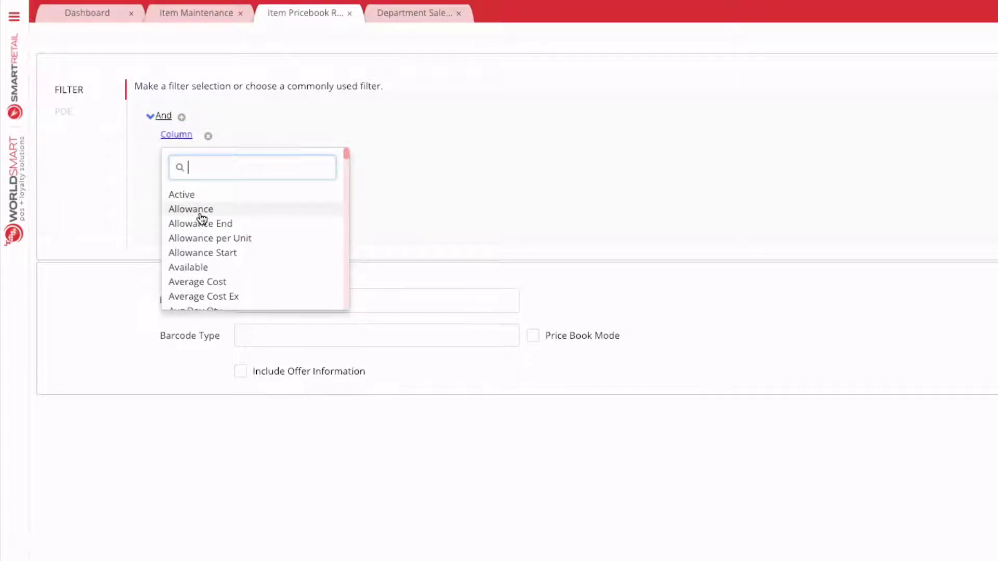
type("depa")
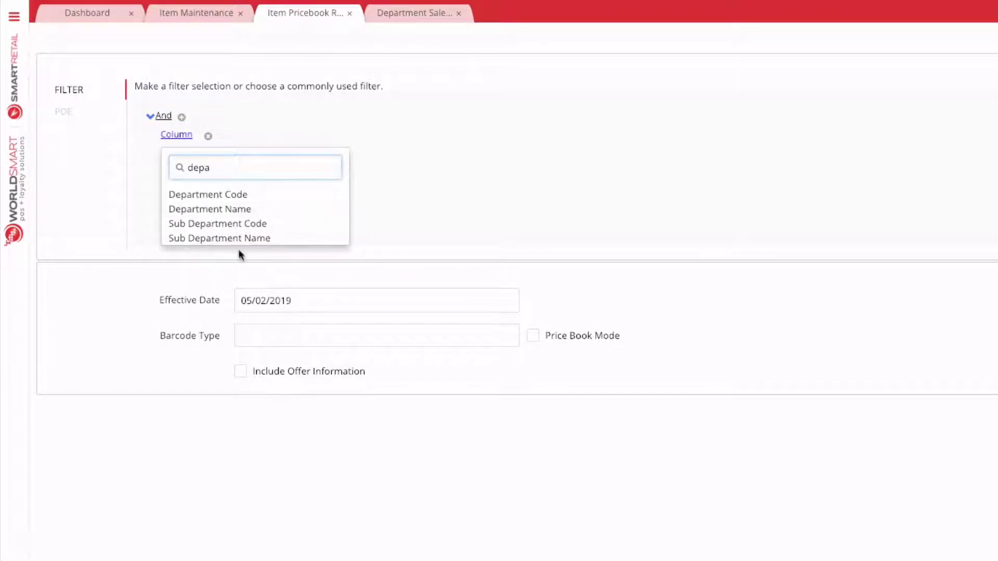
left_click(252, 210)
left_click(263, 135)
left_click(280, 173)
type("TO")
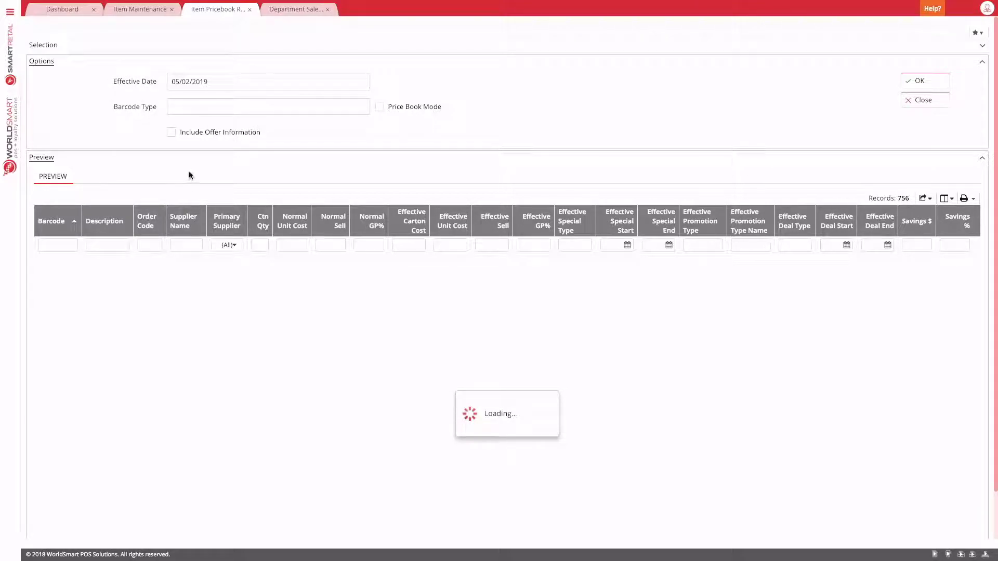
Step: Scroll through the 756 tobacco item rows in the Item Pricebook preview
scroll(207, 360, "down", 1)
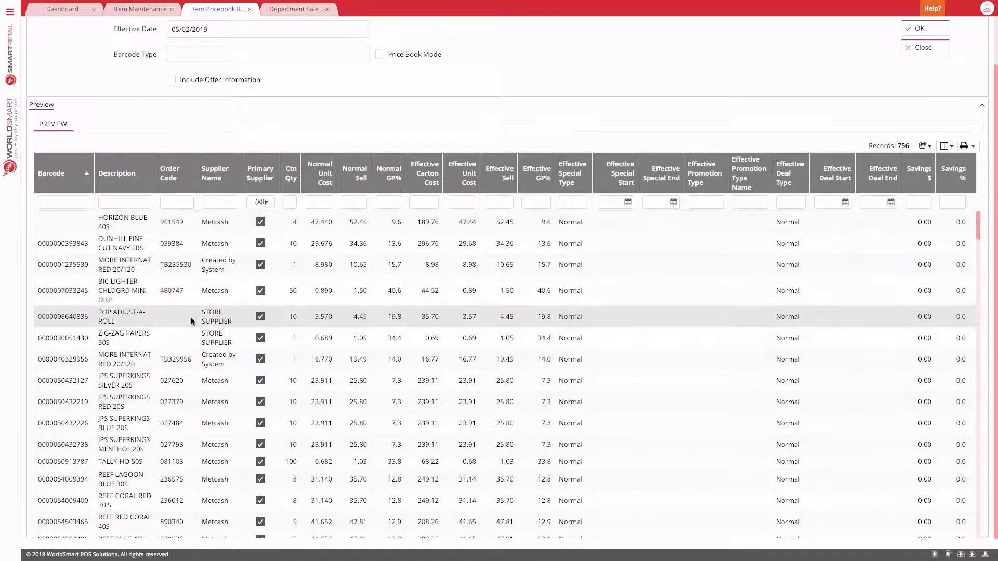
scroll(362, 251, "down", 1)
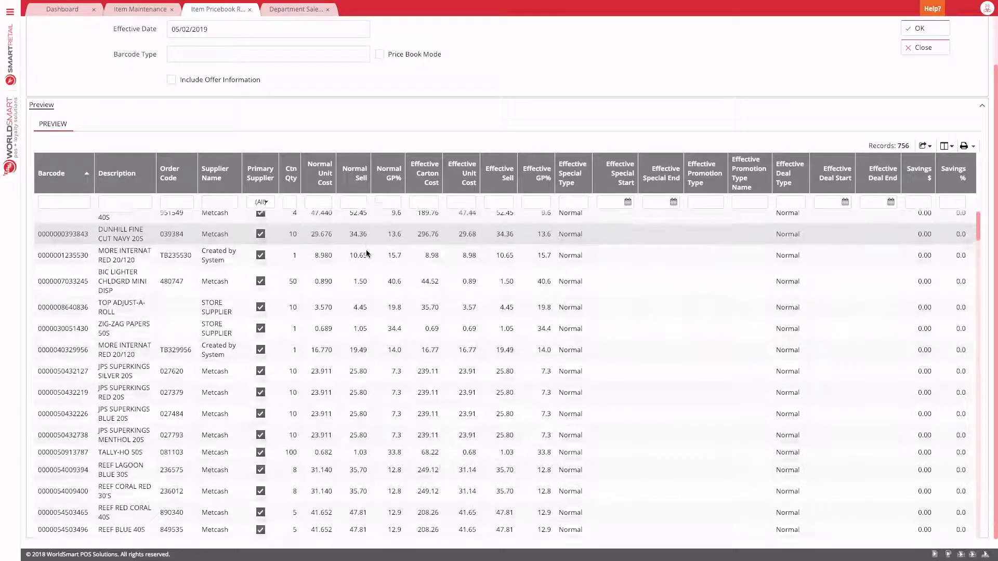
scroll(359, 229, "up", 1)
scroll(358, 207, "up", 1)
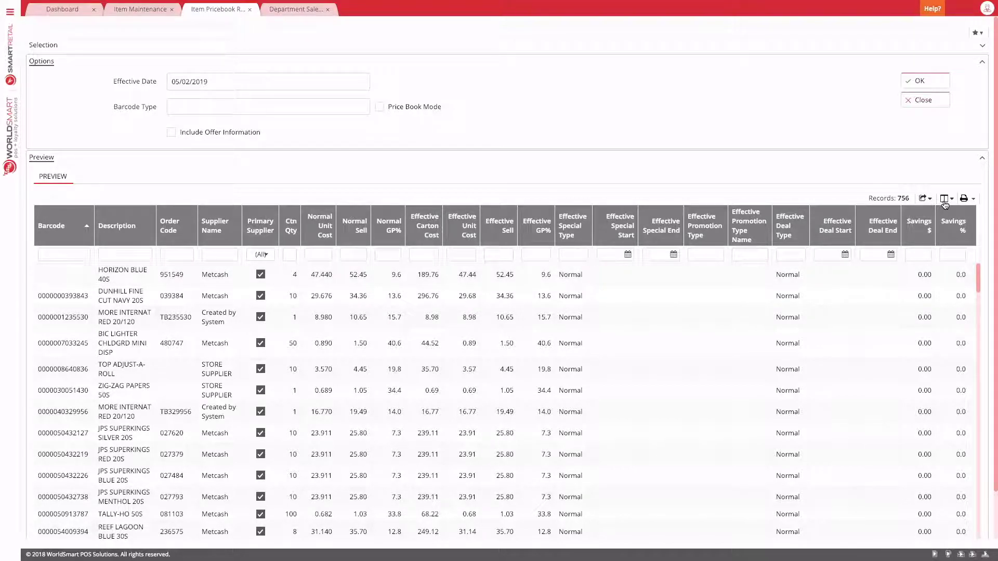
Step: Drag the Primary Supplier and Savings % columns into the Column Chooser to remove them
left_click(942, 200)
mouse_move(878, 446)
left_mouse_down()
mouse_move(439, 306)
mouse_move(411, 325)
mouse_move(197, 284)
left_mouse_up()
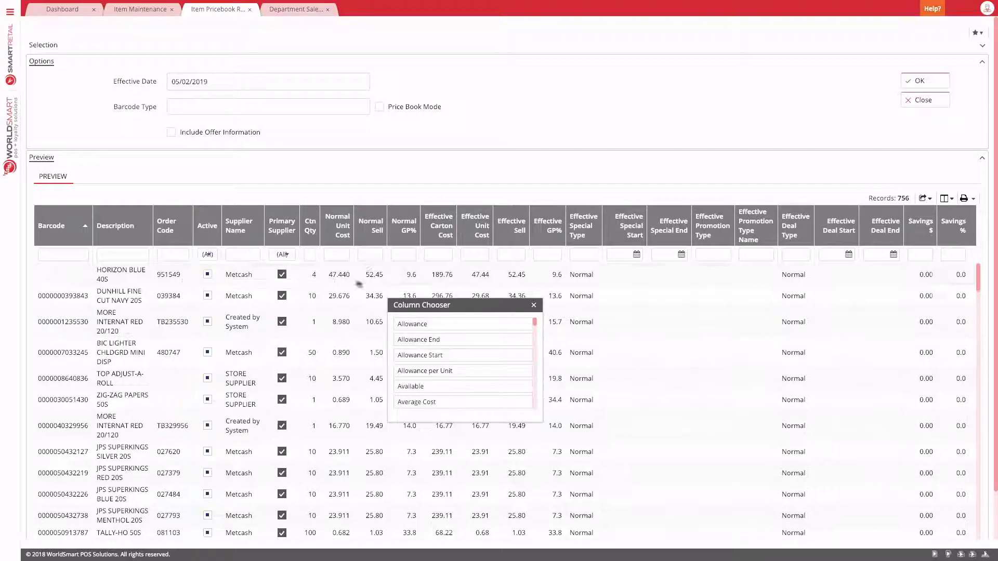
left_click_drag(284, 227, 852, 235)
left_click_drag(954, 224, 435, 329)
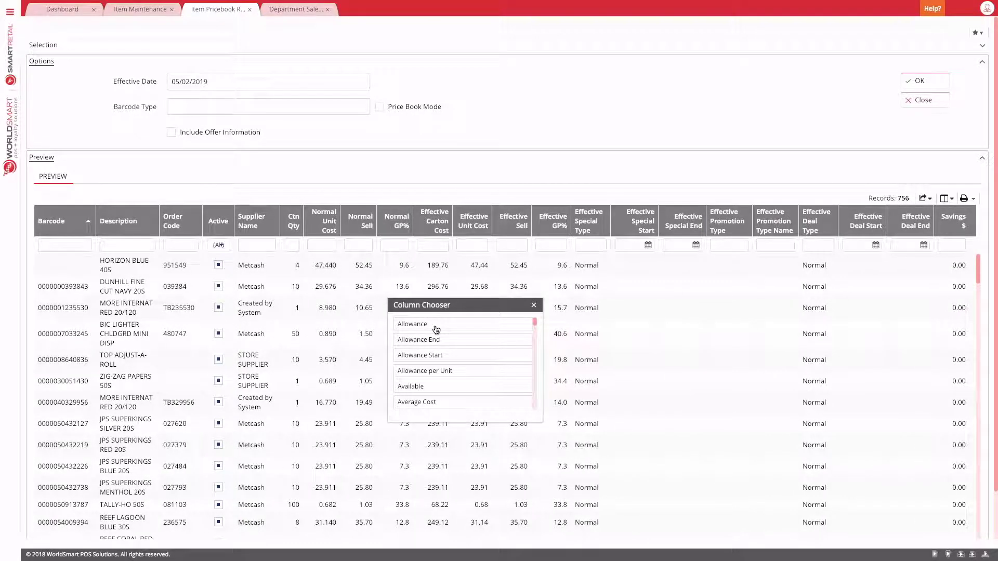
left_click(534, 306)
scroll(159, 267, "down", 2)
scroll(159, 267, "down", 3)
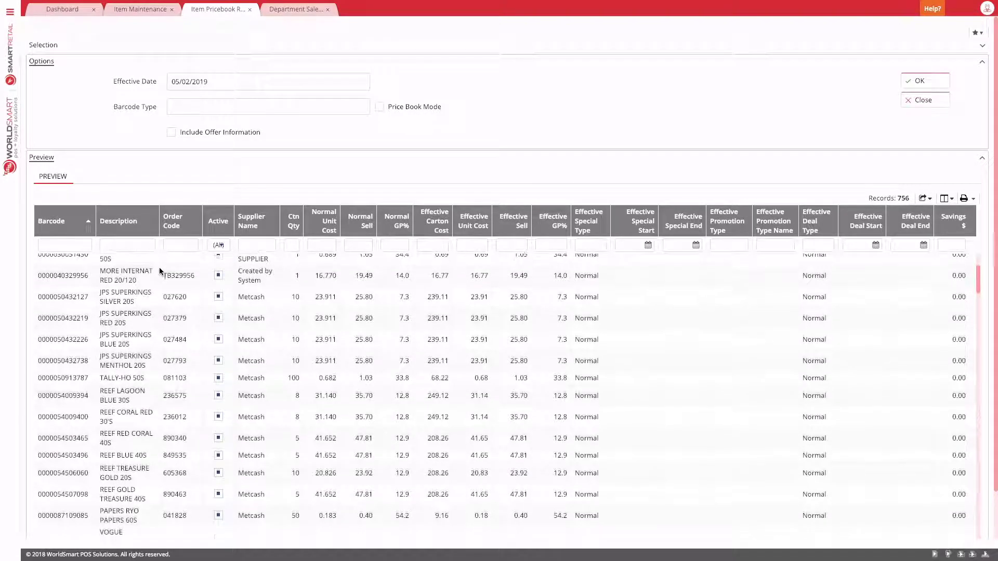
scroll(160, 267, "up", 2)
scroll(159, 267, "up", 3)
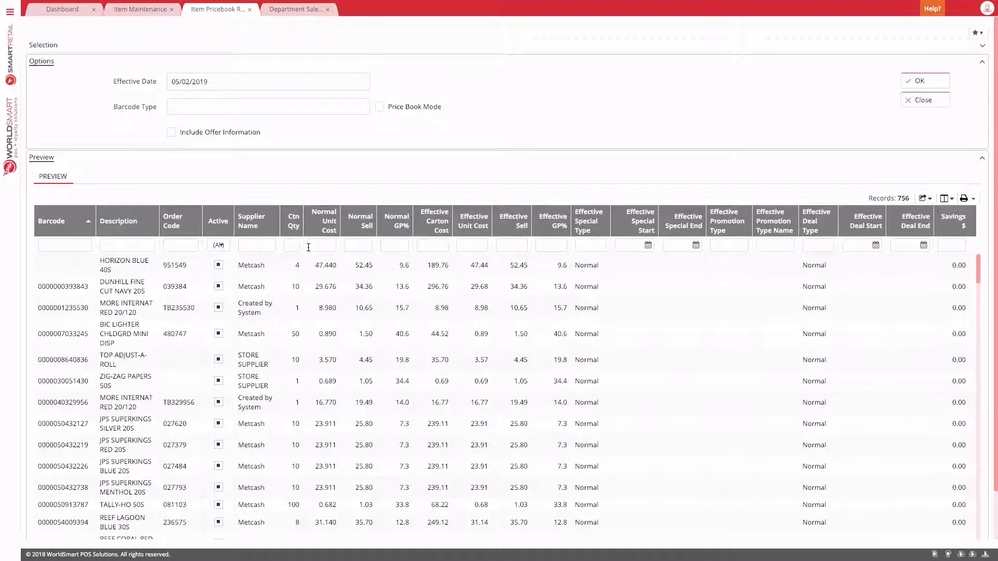
Step: Select the DUNHILL FINE CUT NAVY 20S row and refresh the report preview
left_click(254, 286)
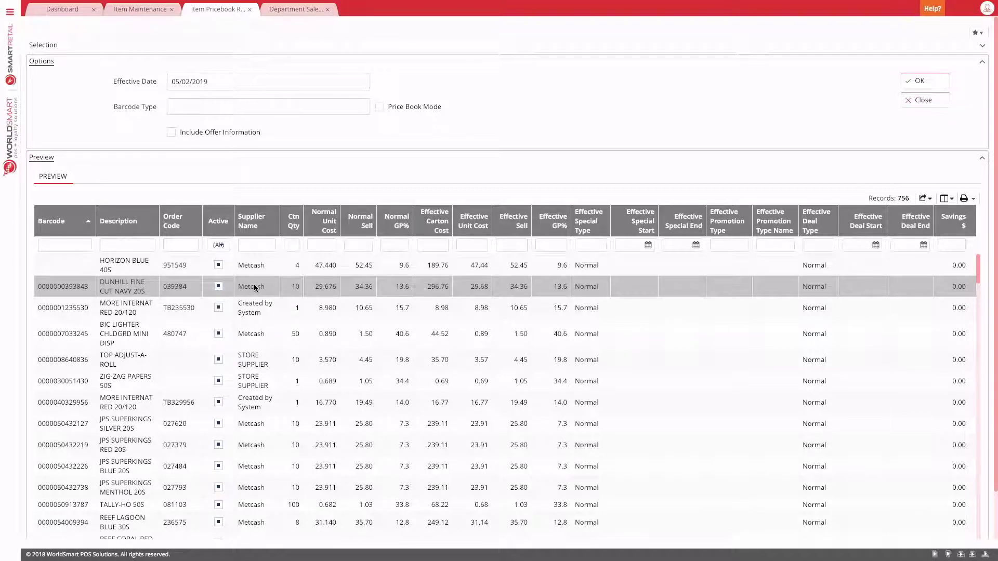
key("alt+r")
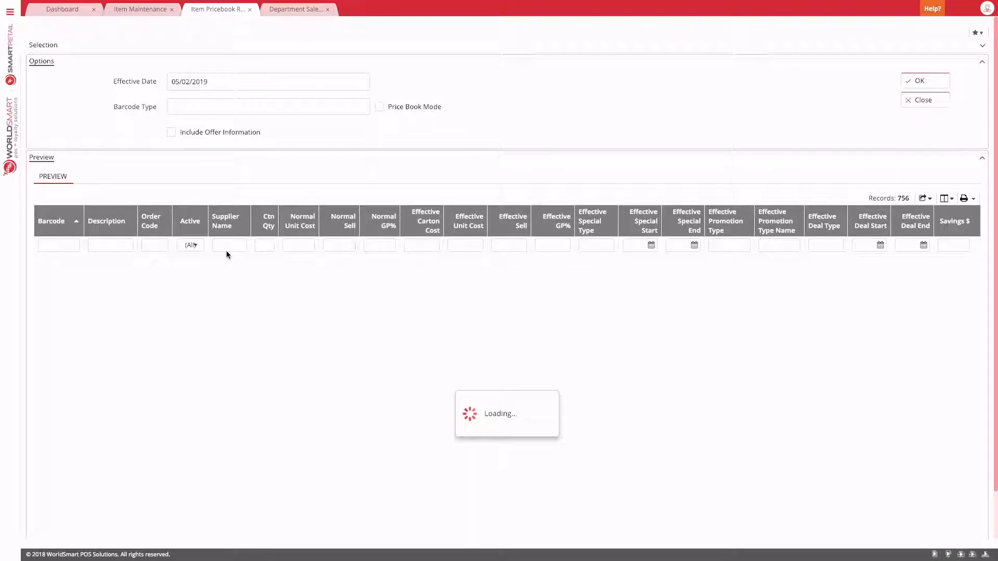
scroll(257, 253, "down", 1)
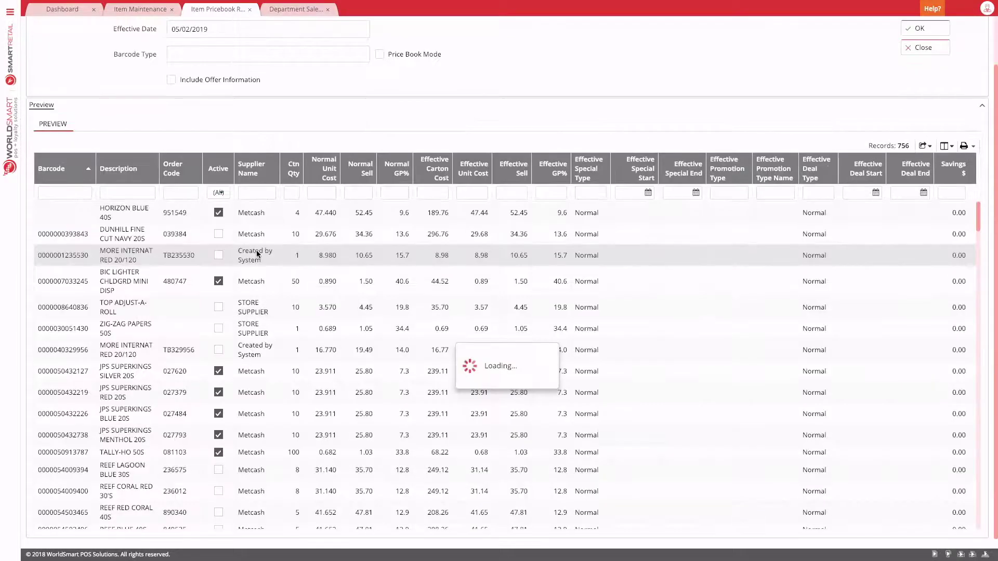
scroll(221, 323, "down", 5)
scroll(221, 329, "up", 5)
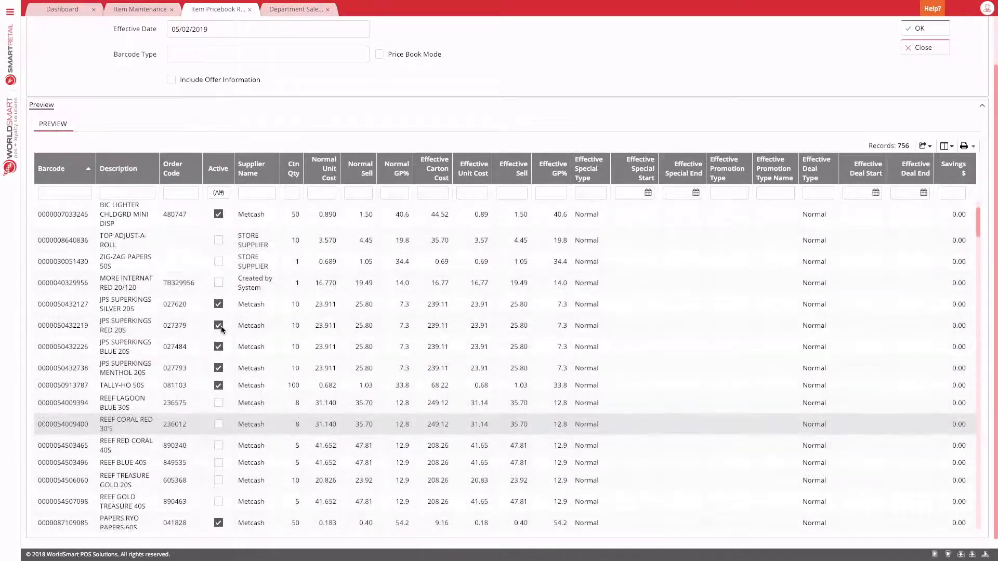
Step: Filter the preview to Active = Yes (567 records) and sort by Normal GP% ascending
left_click(225, 193)
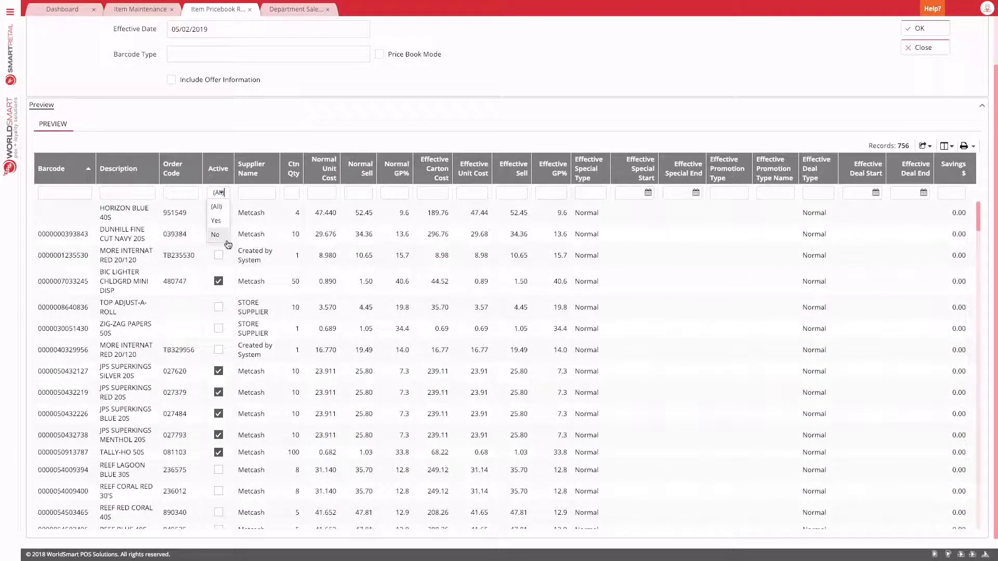
left_click(221, 224)
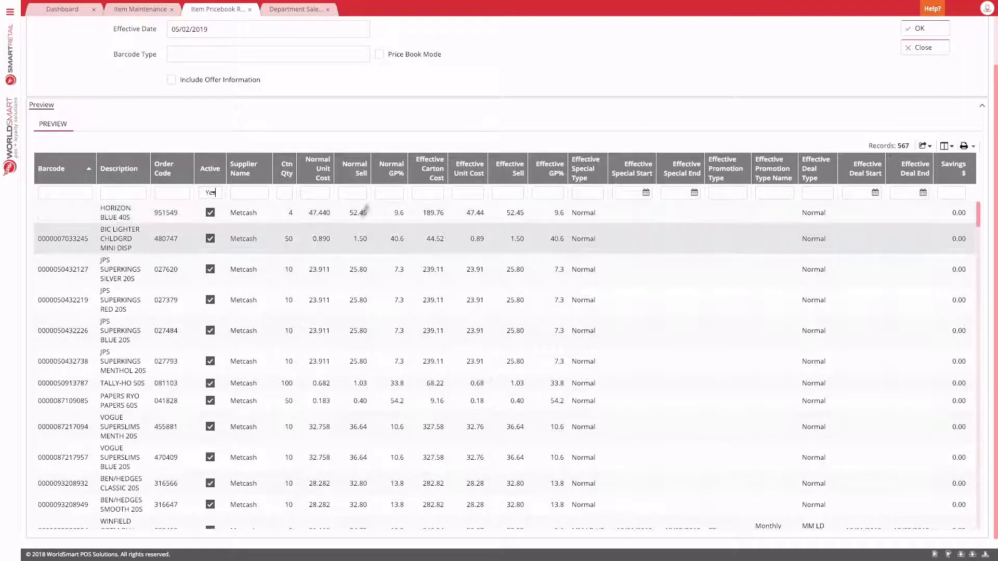
left_click(397, 173)
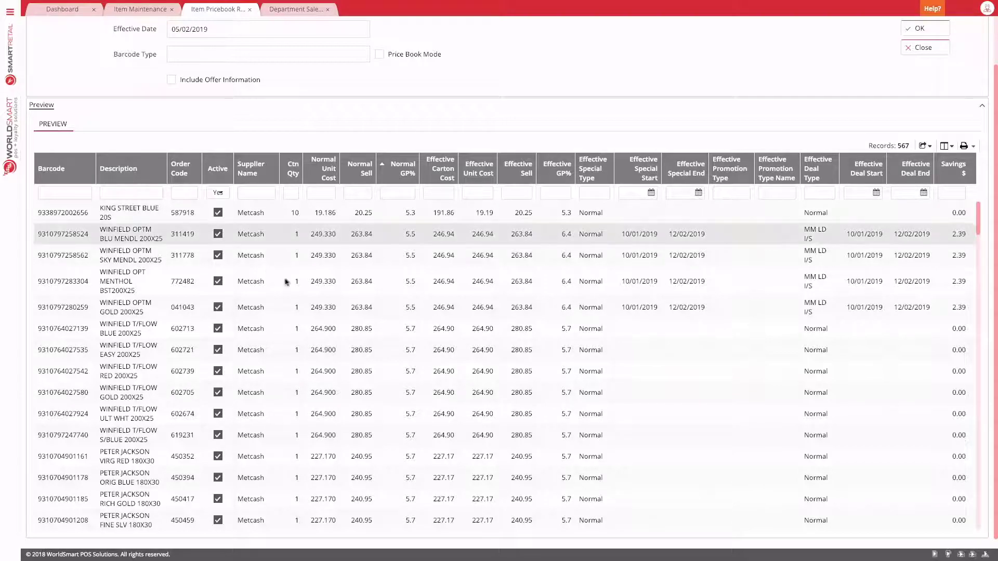
Step: Save the current Item Pricebook column arrangement as a layout named 'Default'
left_click(950, 146)
left_click(907, 156)
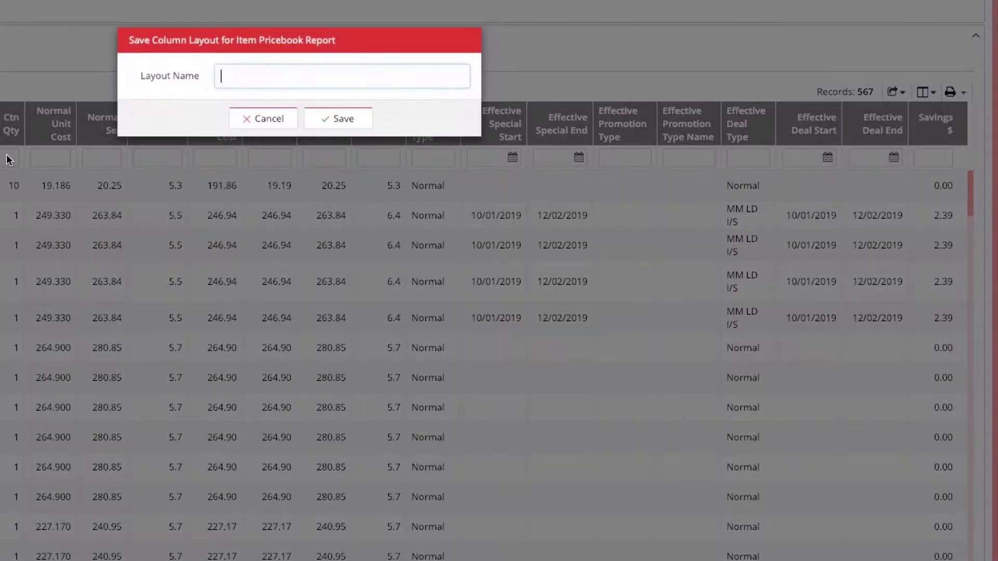
type("Default")
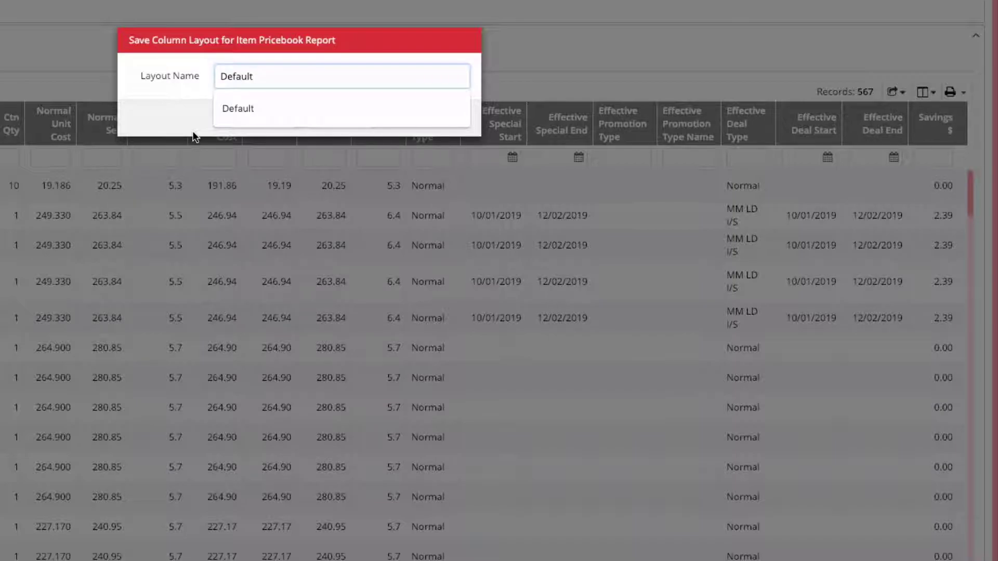
left_click(453, 147)
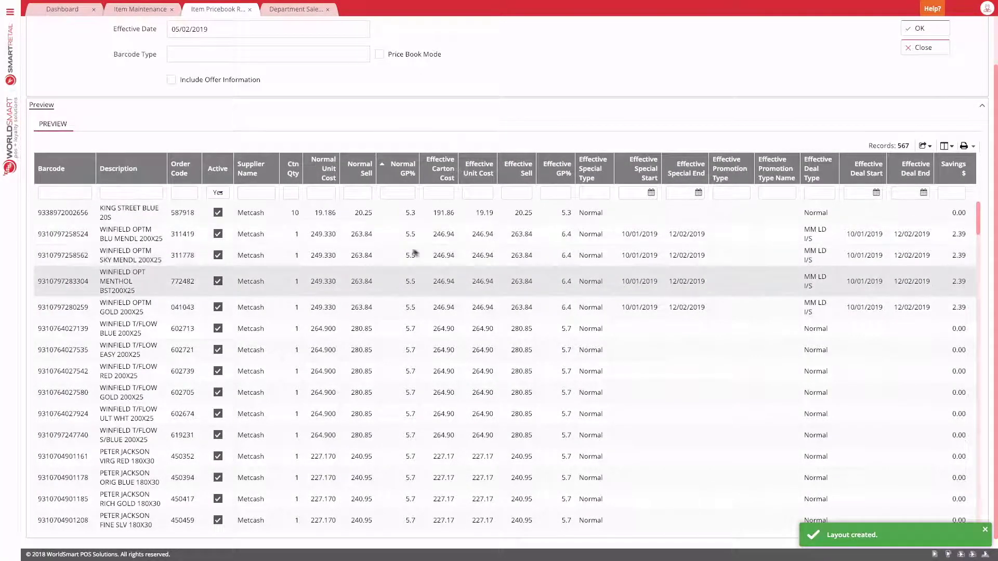
Step: Export all Item Pricebook rows to Excel and open the downloaded .xlsx file
scroll(376, 253, "up", 1)
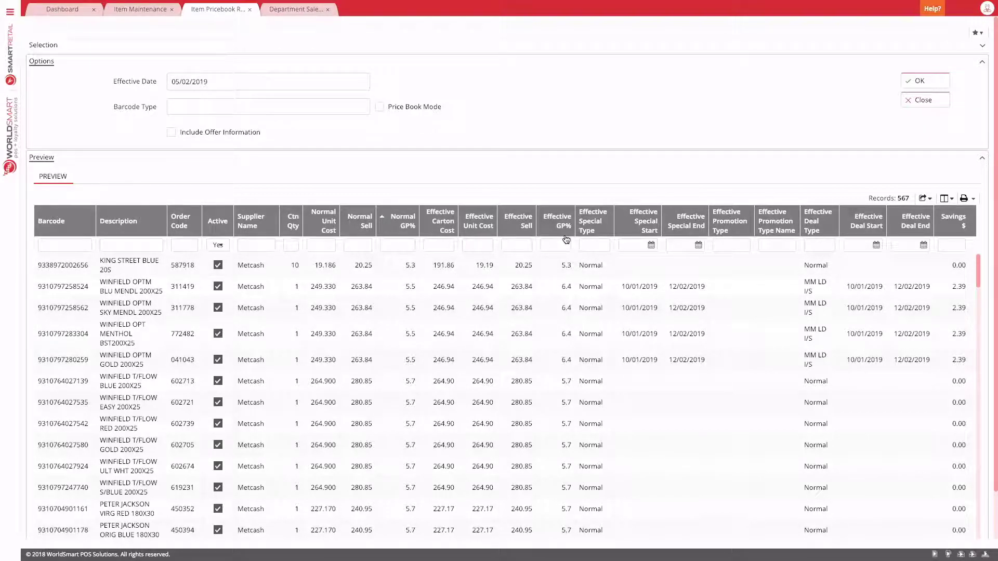
left_click(931, 201)
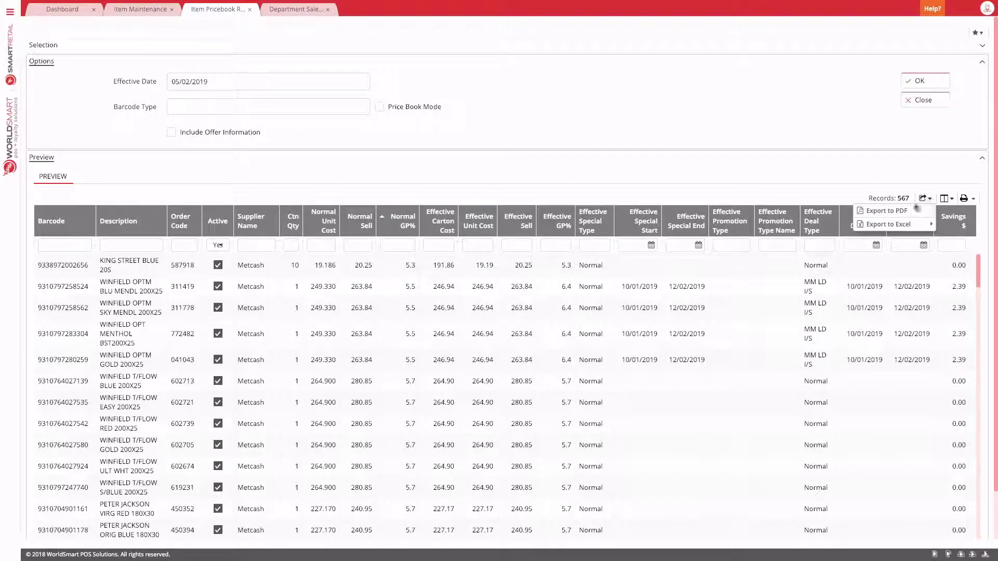
mouse_move(903, 225)
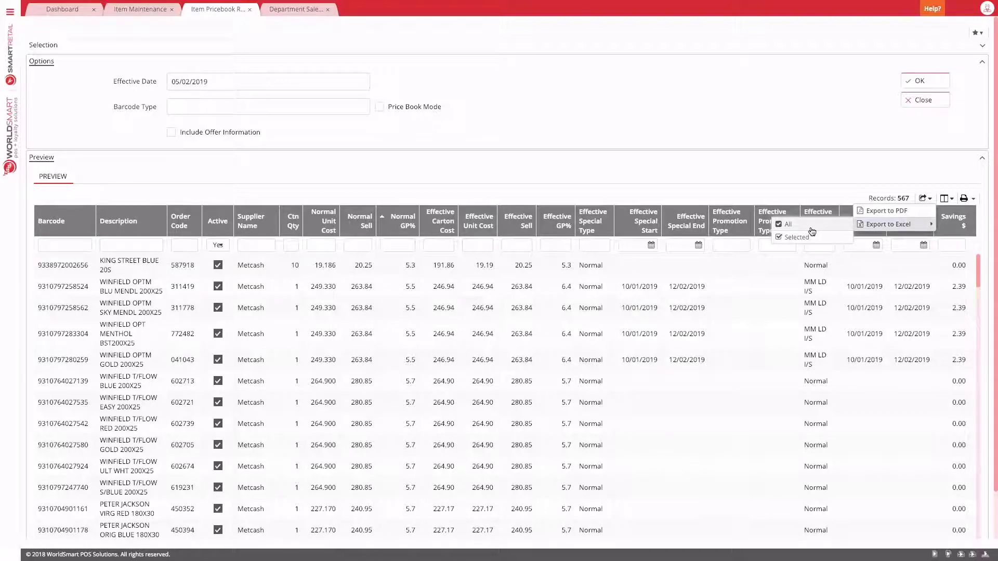
scroll(408, 348, "down", 1)
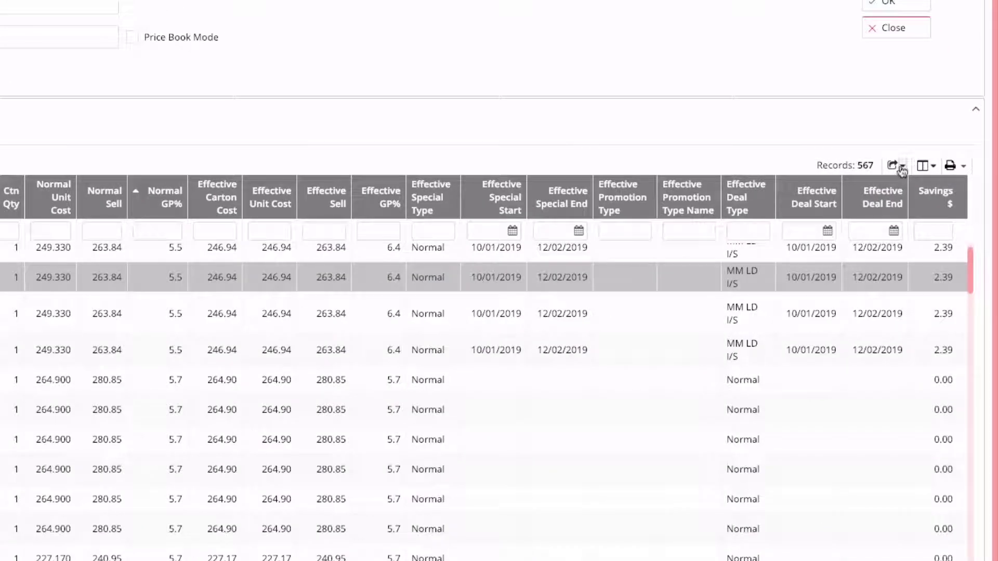
left_click(924, 198)
mouse_move(863, 201)
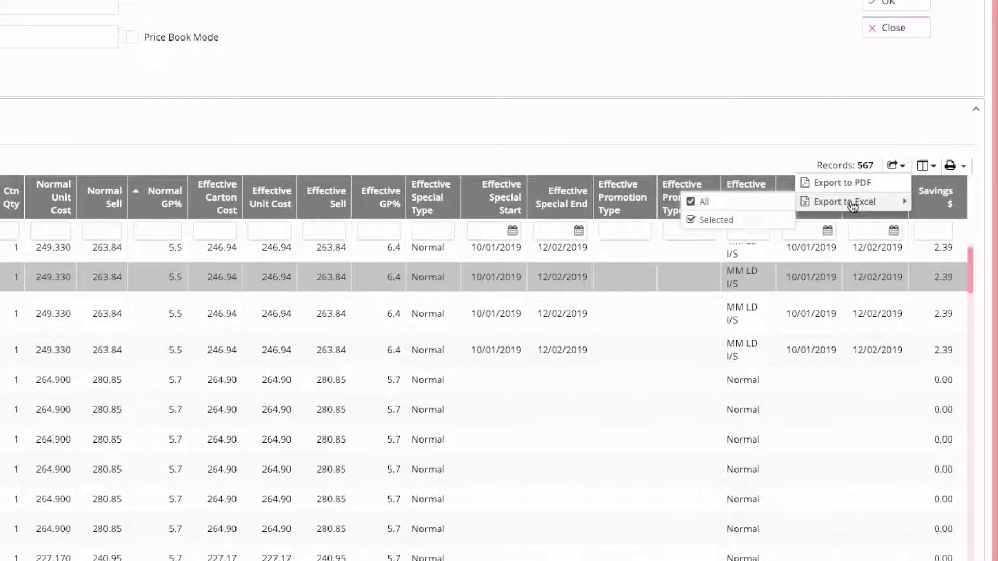
left_click(742, 204)
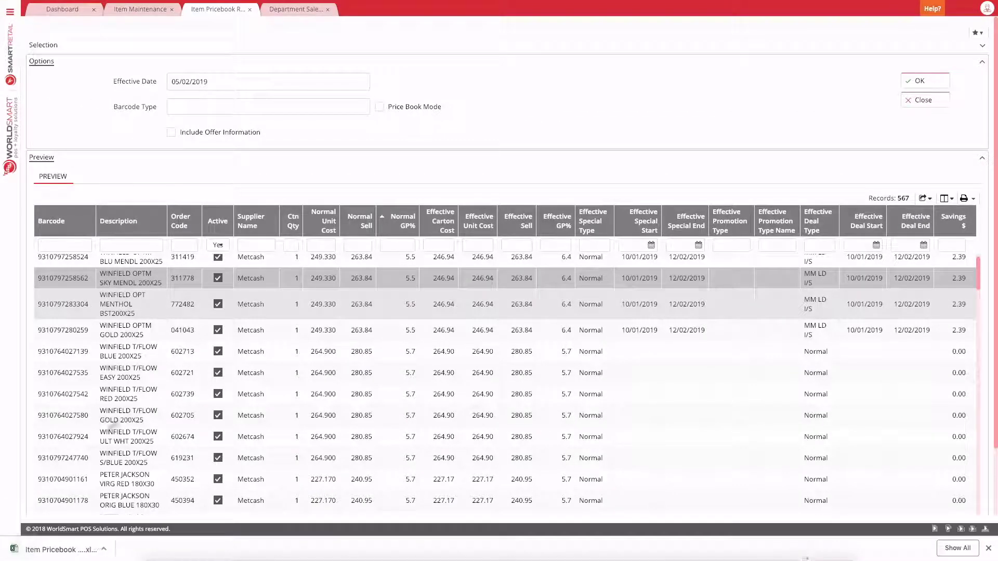
left_click(68, 551)
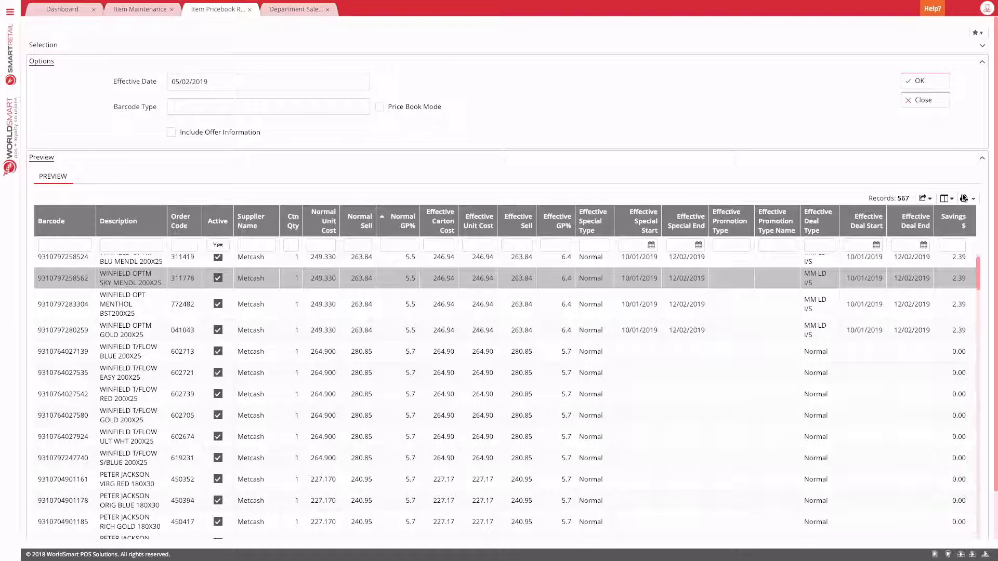
left_click(964, 200)
Step: Preview the 27-page Item Price Book, page to 2 and back, then list email formats
left_click(964, 206)
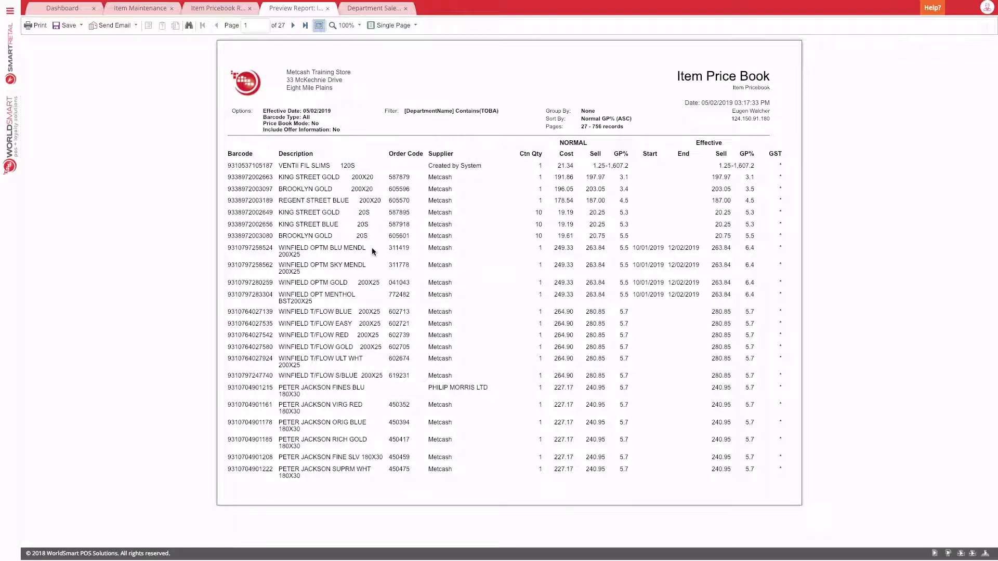
left_click(291, 27)
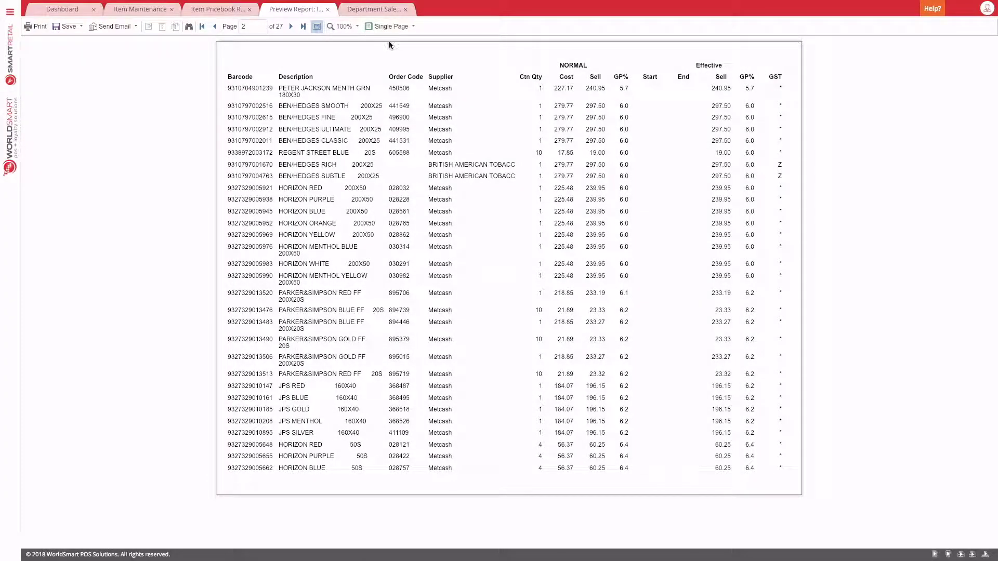
left_click(216, 27)
left_click(122, 27)
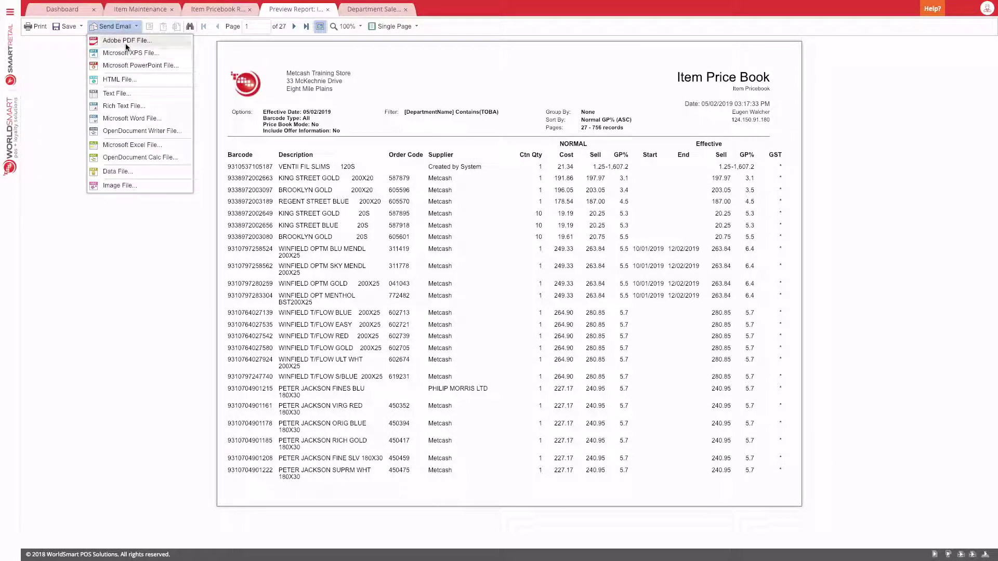
Step: Draft an email with Item Pricebook.pdf attached across all pages, then cancel it unsent
left_click(140, 41)
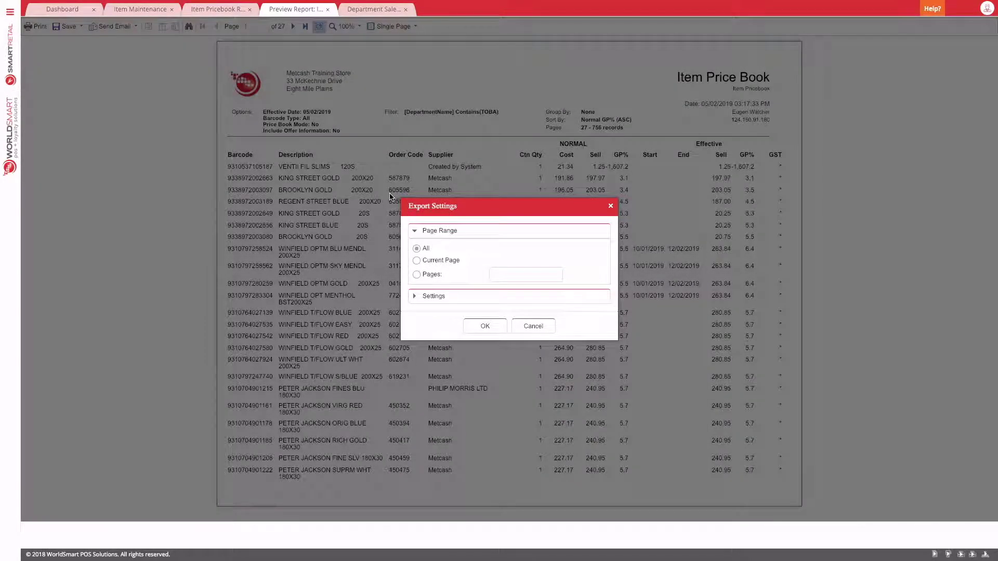
left_click(483, 326)
left_click(481, 229)
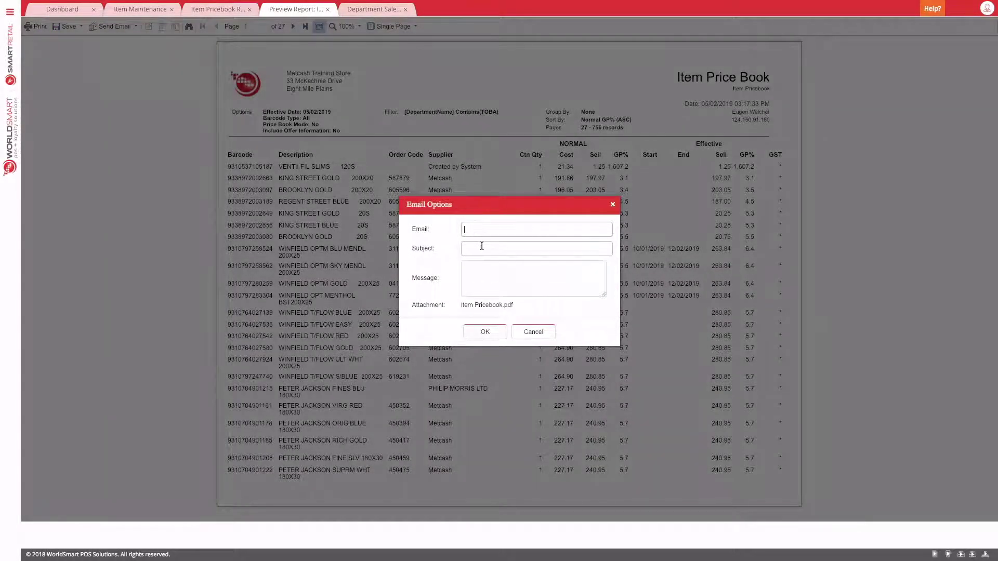
left_click(483, 246)
left_click(483, 278)
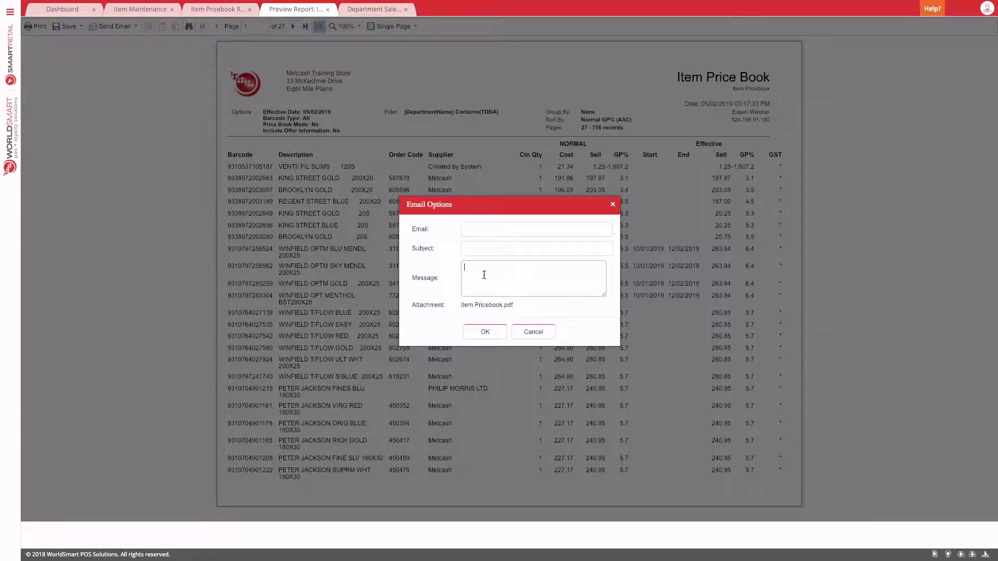
left_click(534, 332)
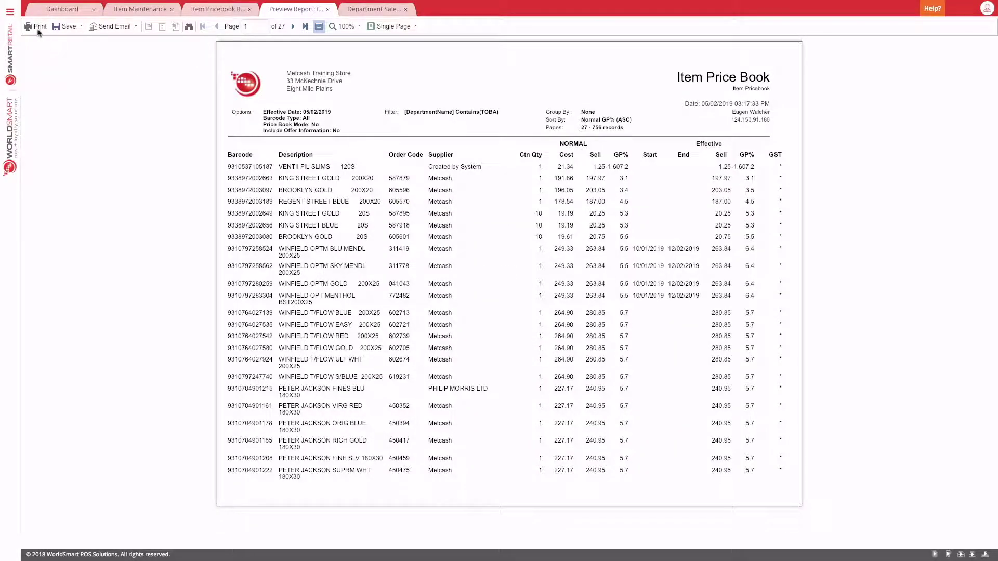
Step: Dismiss the 14-sheet print dialog, then bring up the Item Price Book save formats
left_click(50, 28)
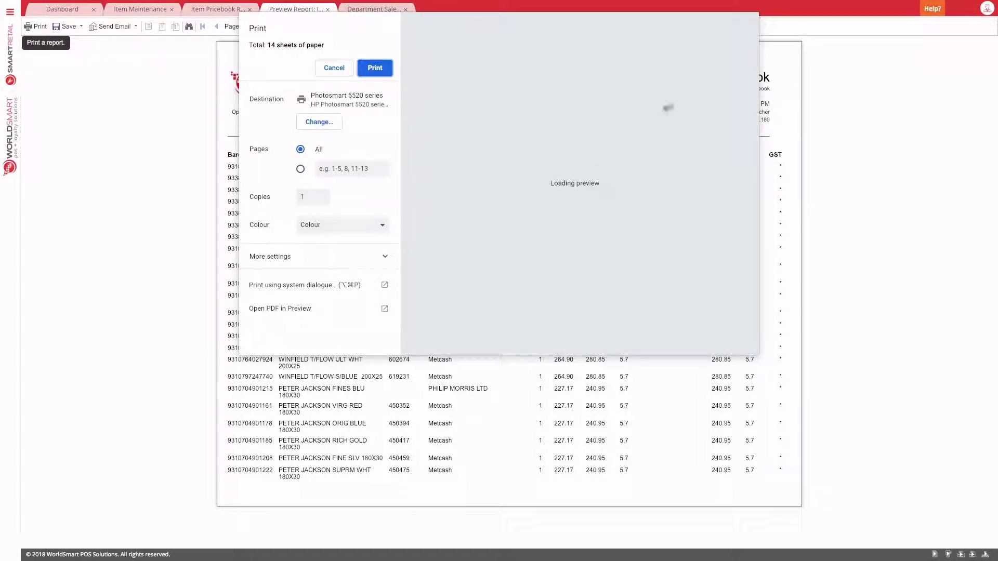
key("Escape")
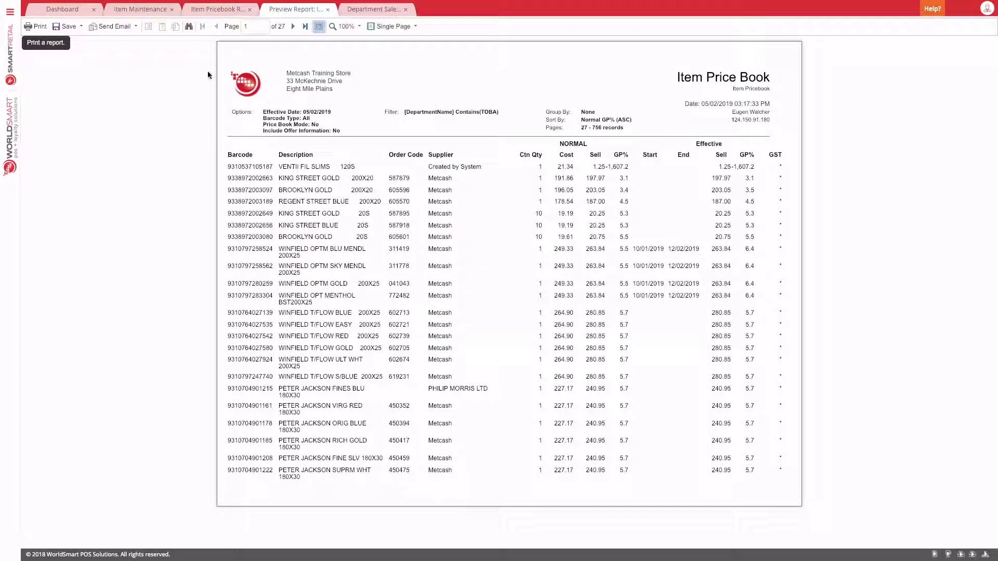
left_click(76, 30)
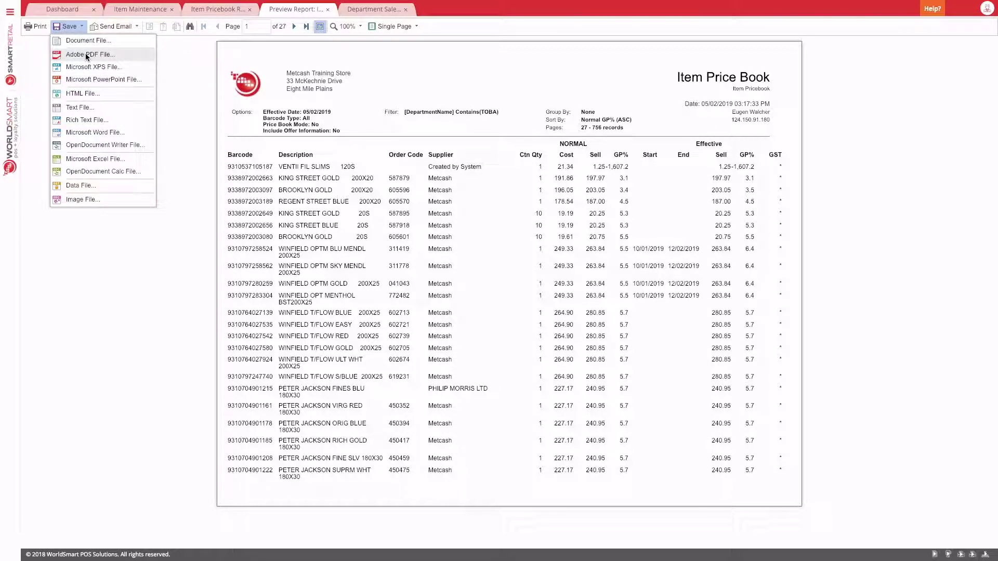
left_click(180, 90)
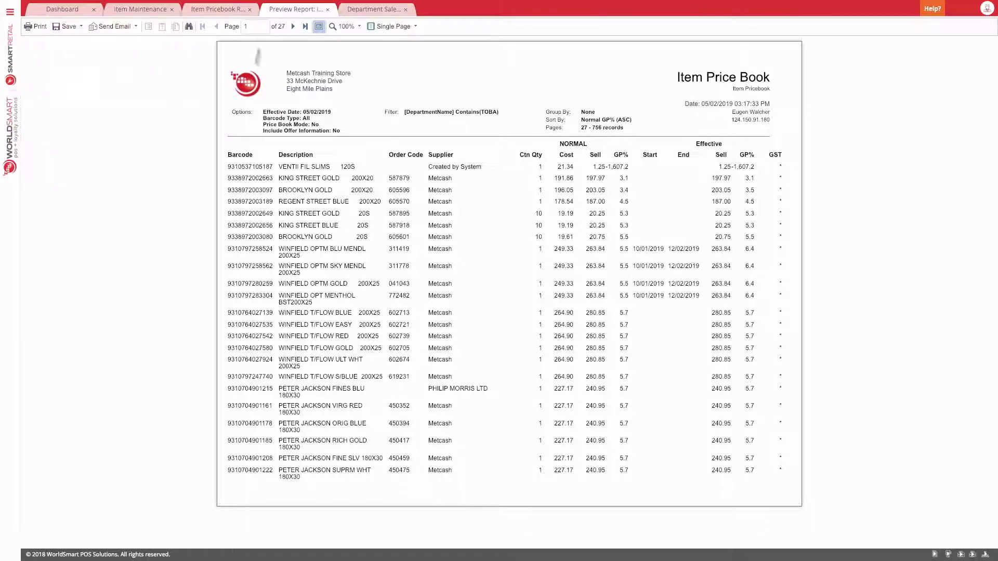
left_click(294, 26)
left_click(347, 28)
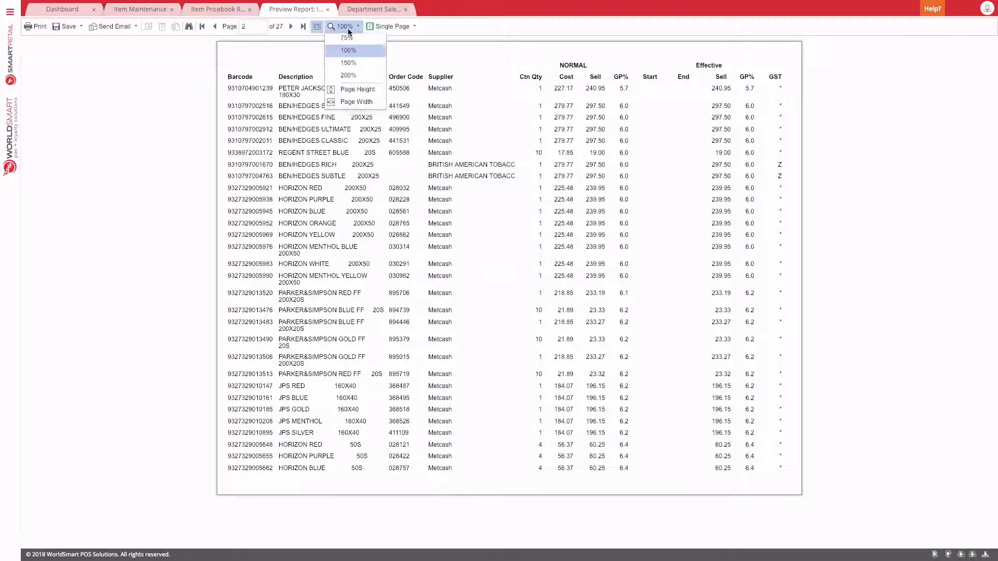
left_click(356, 102)
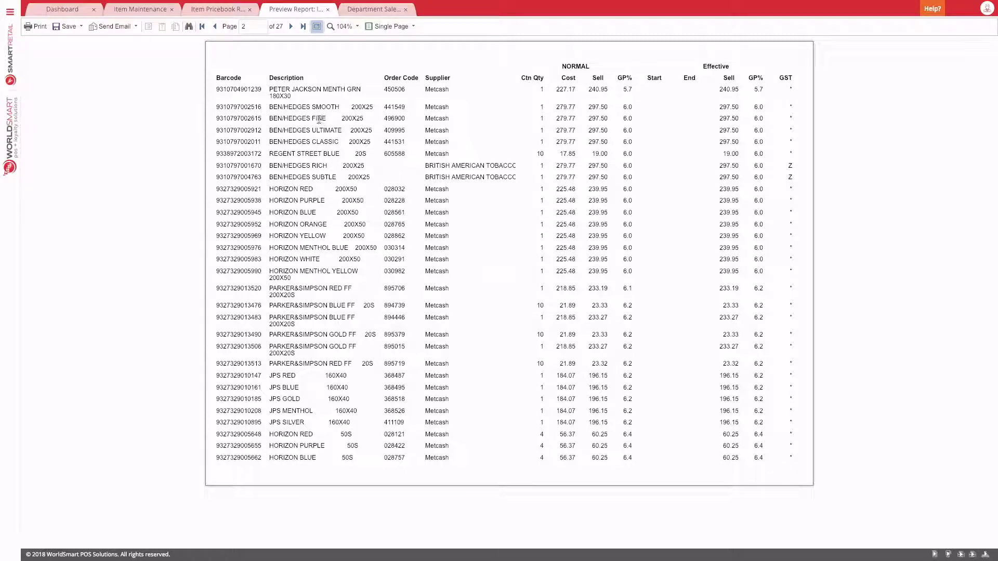
left_click(343, 29)
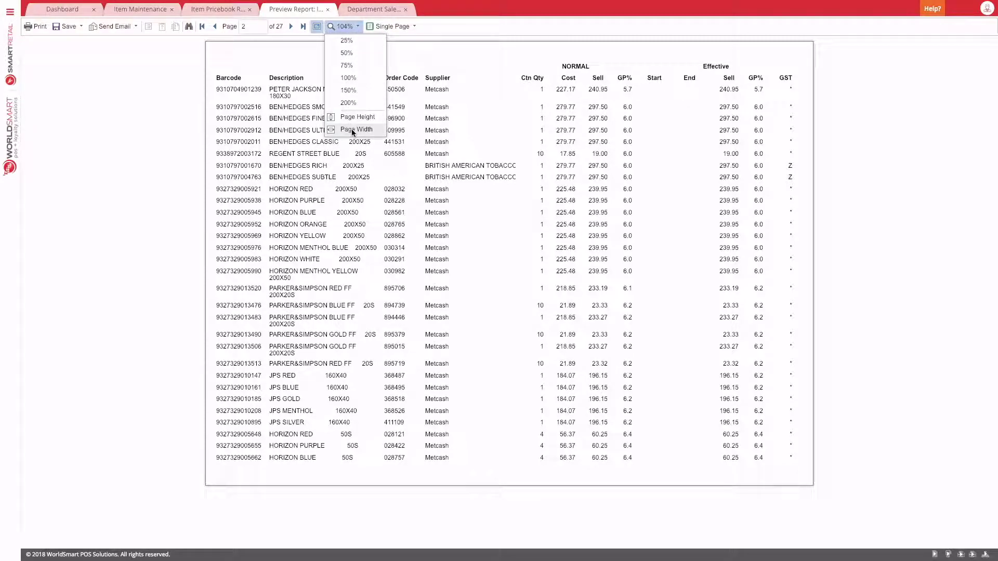
left_click(352, 129)
scroll(347, 108, "down", 5)
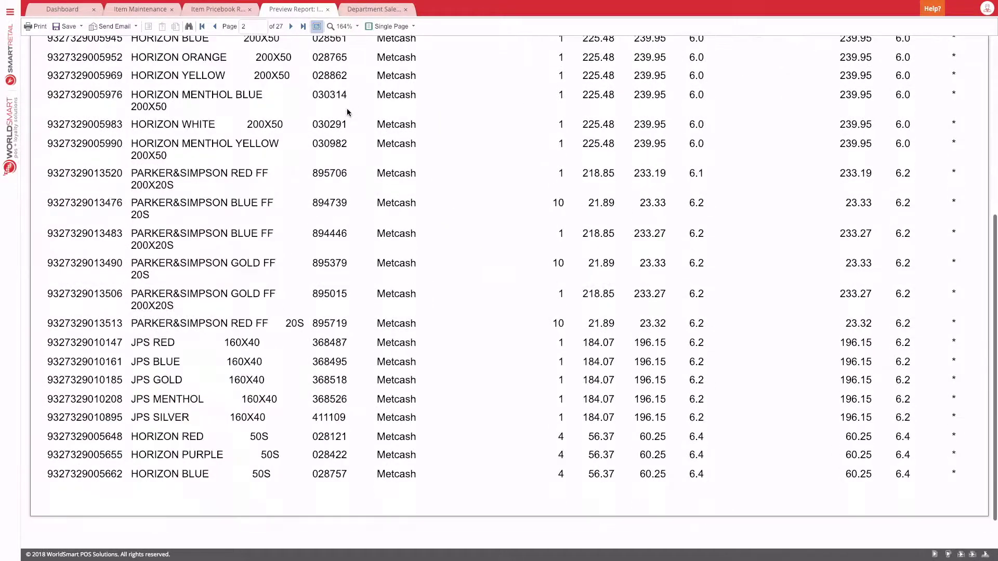
left_click(290, 26)
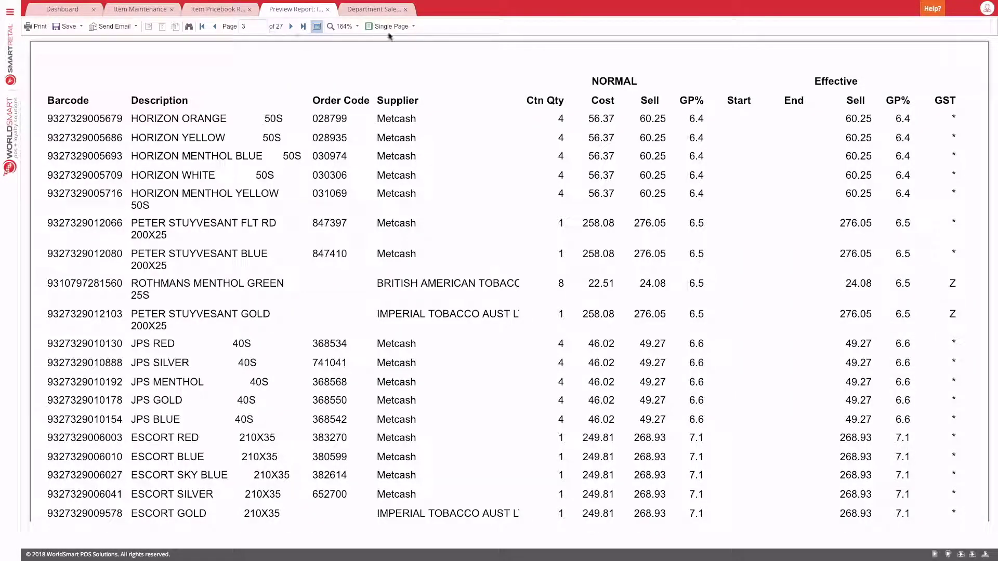
left_click(396, 26)
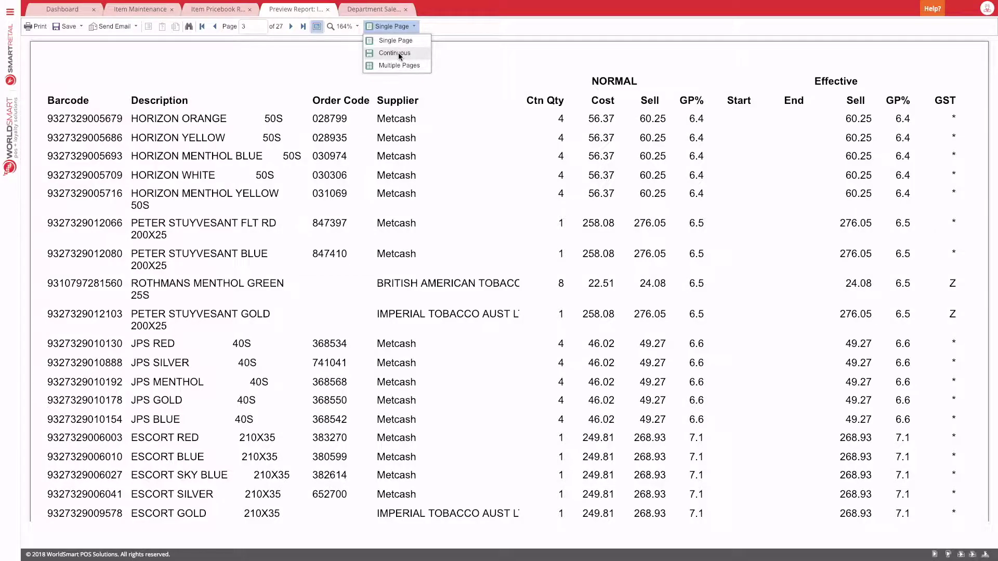
left_click(398, 52)
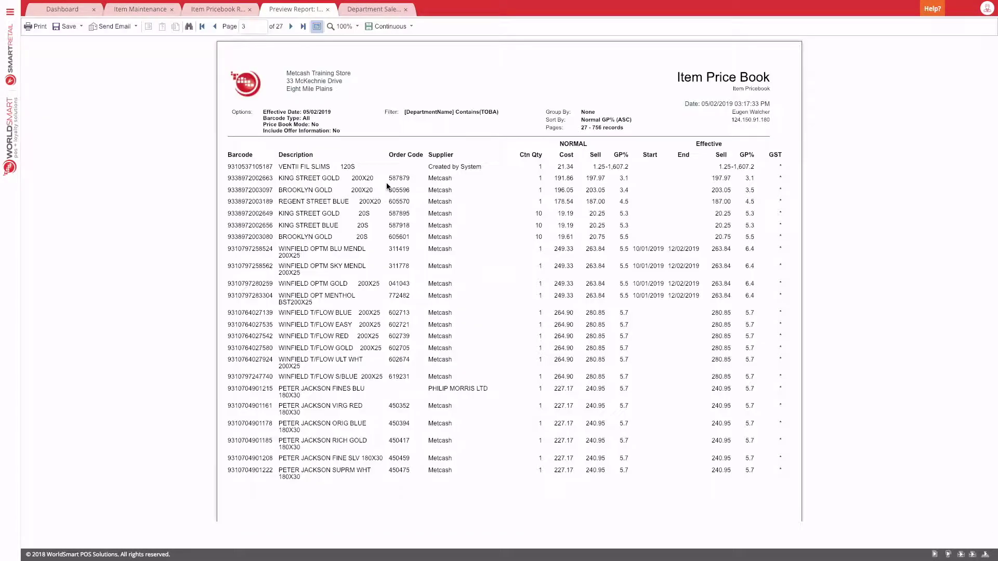
scroll(386, 187, "down", 15)
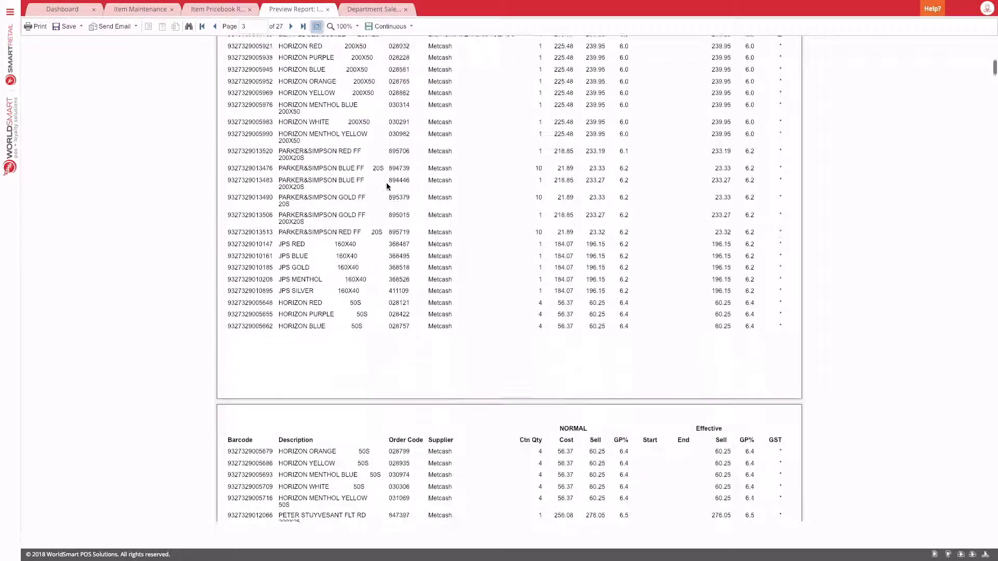
scroll(387, 186, "down", 15)
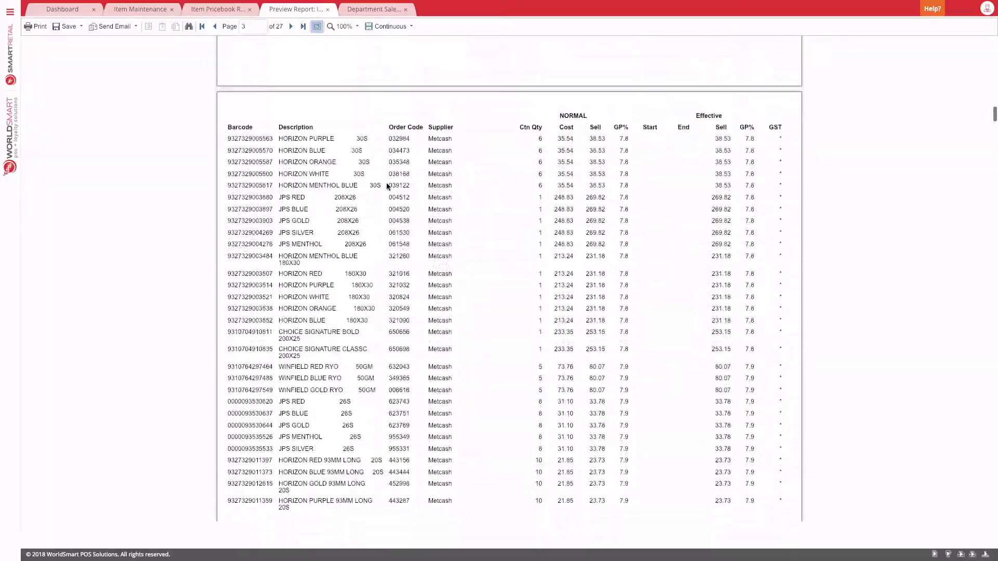
scroll(387, 186, "down", 15)
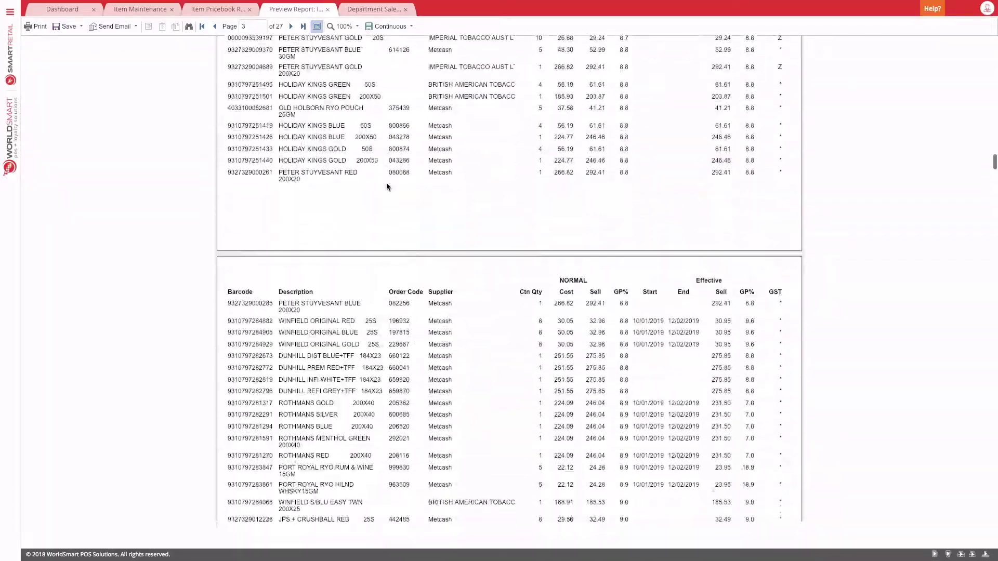
scroll(387, 186, "down", 15)
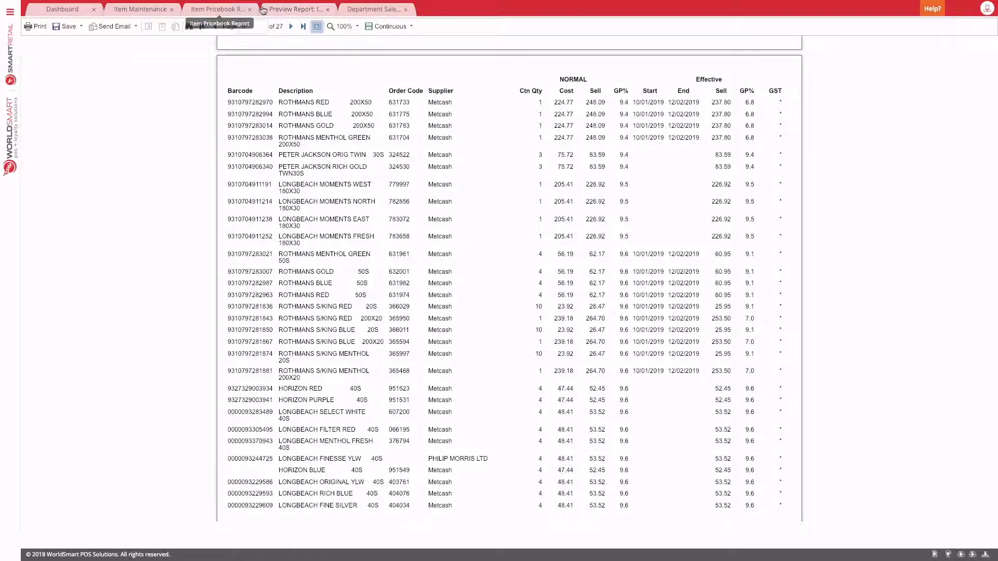
Step: Close the Preview Report tab and return to the Item Pricebook report grid
left_click(223, 11)
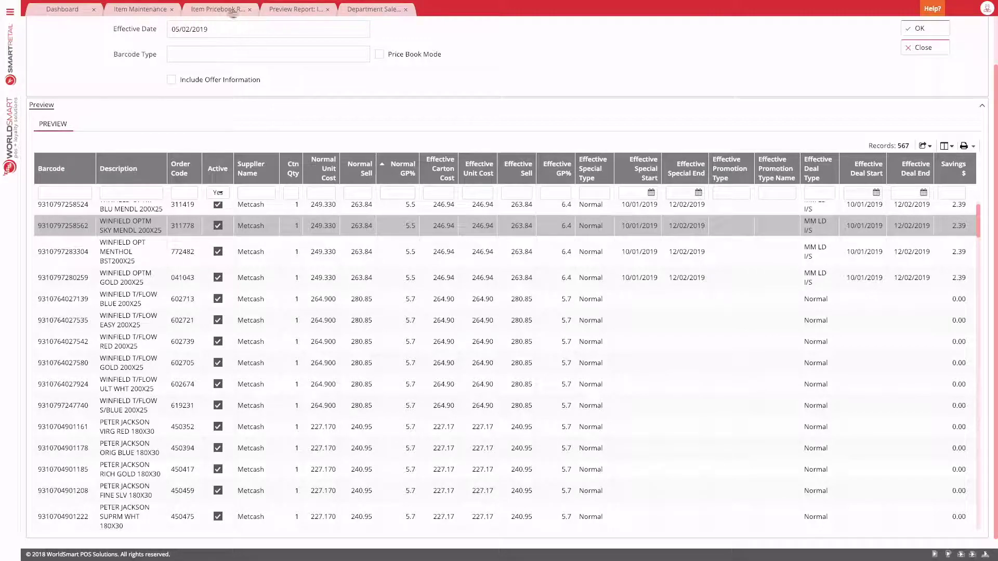
left_click(291, 9)
left_click(327, 10)
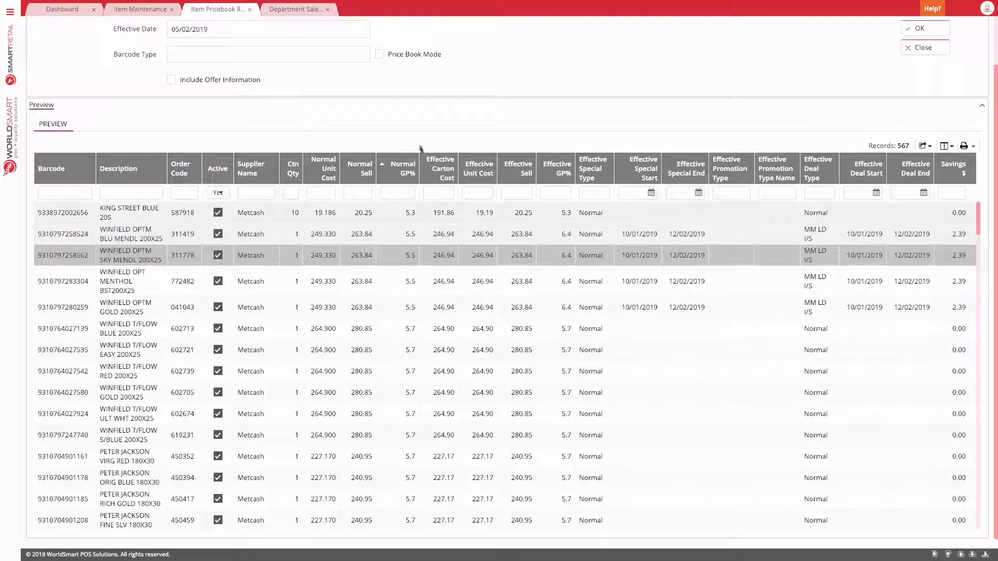
scroll(416, 136, "up", 1)
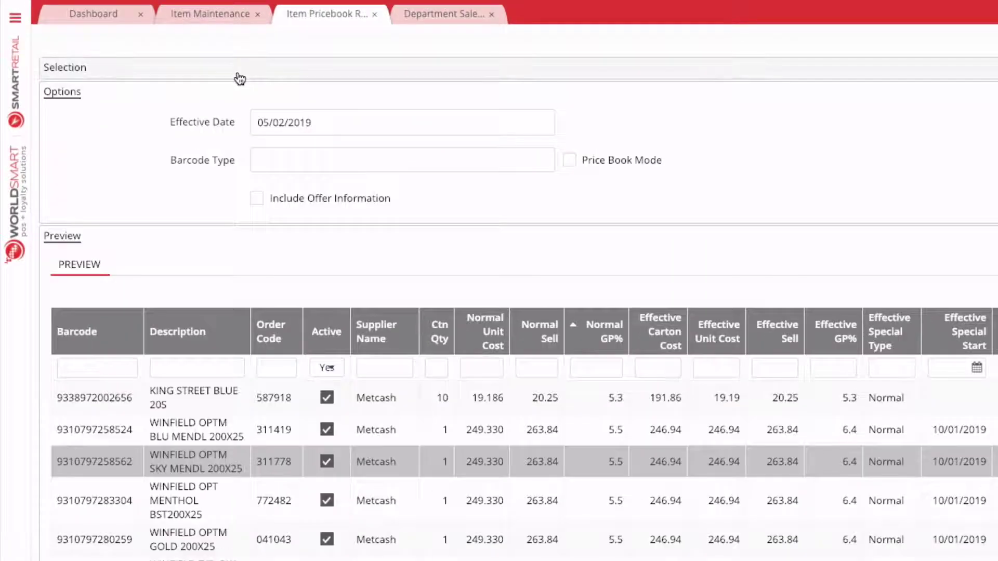
Step: Add a Selection filter row: Active Is true, alongside Department Name contains TOBA
left_click(187, 61)
left_click(194, 125)
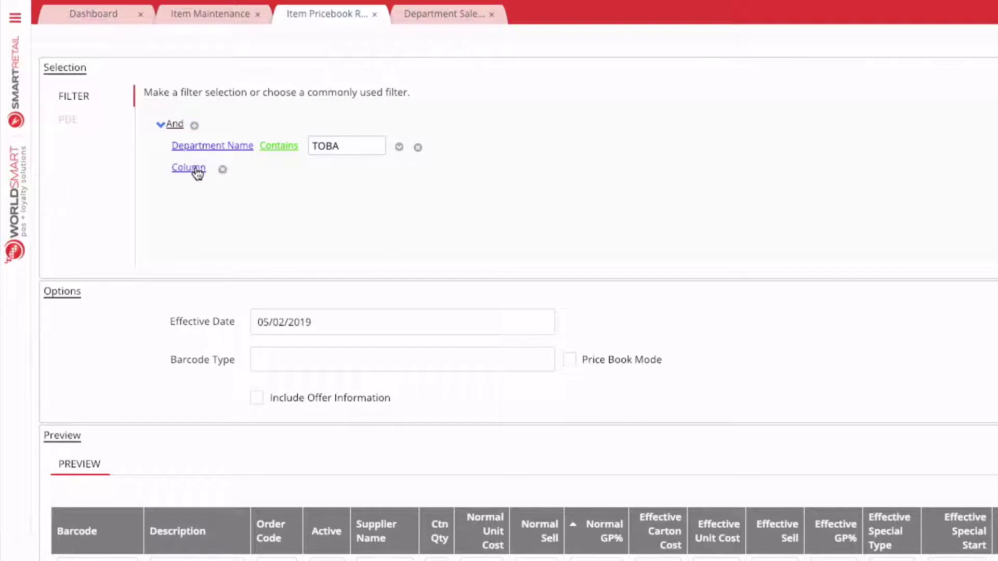
left_click(192, 169)
left_click(202, 231)
left_click(224, 168)
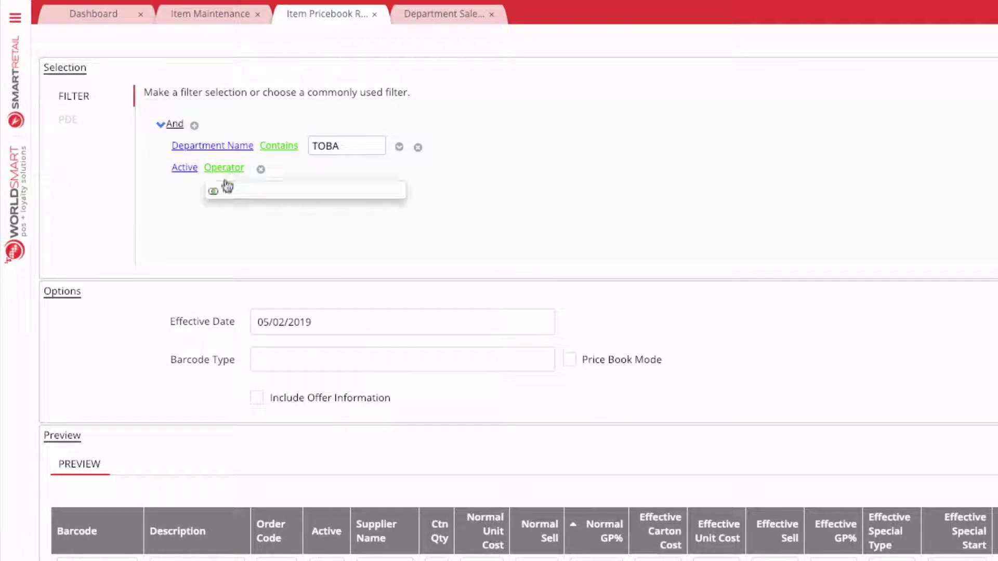
left_click(227, 191)
left_click(248, 169)
left_click(243, 186)
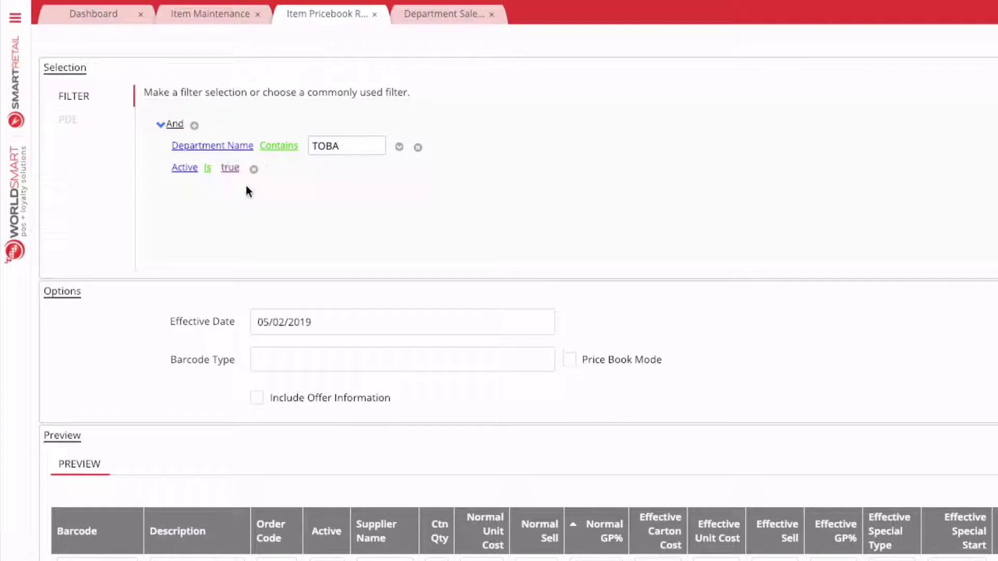
scroll(365, 195, "down", 2)
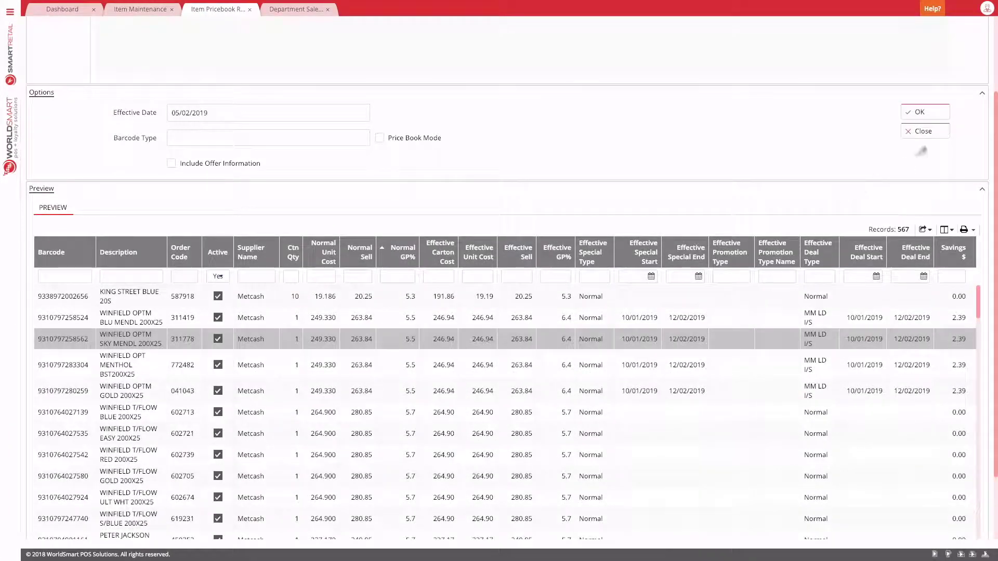
Step: Rerun the preview under the Active filter, listing 567 tobacco items, leaving layout unchanged
left_click(929, 110)
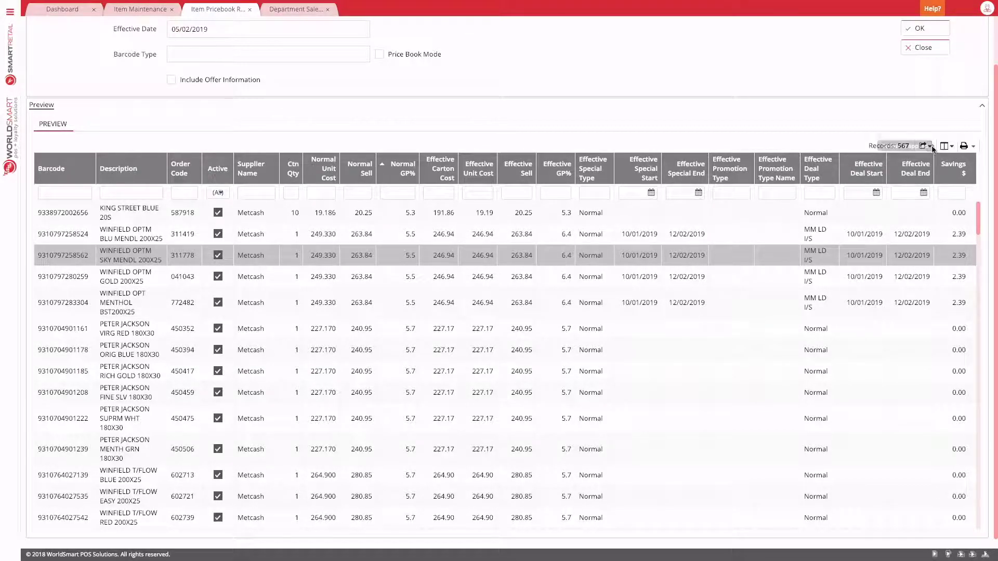
left_click(952, 147)
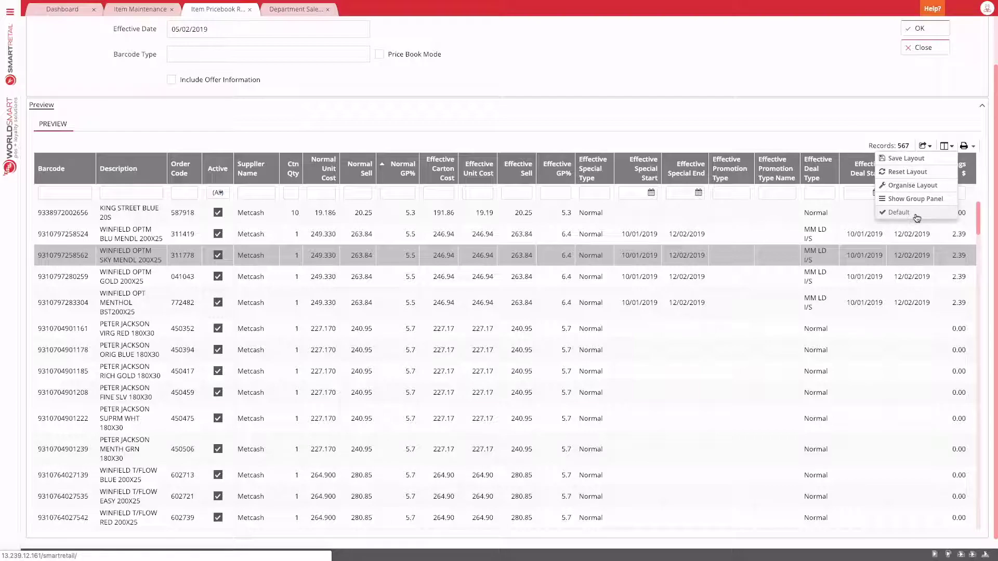
left_click(818, 111)
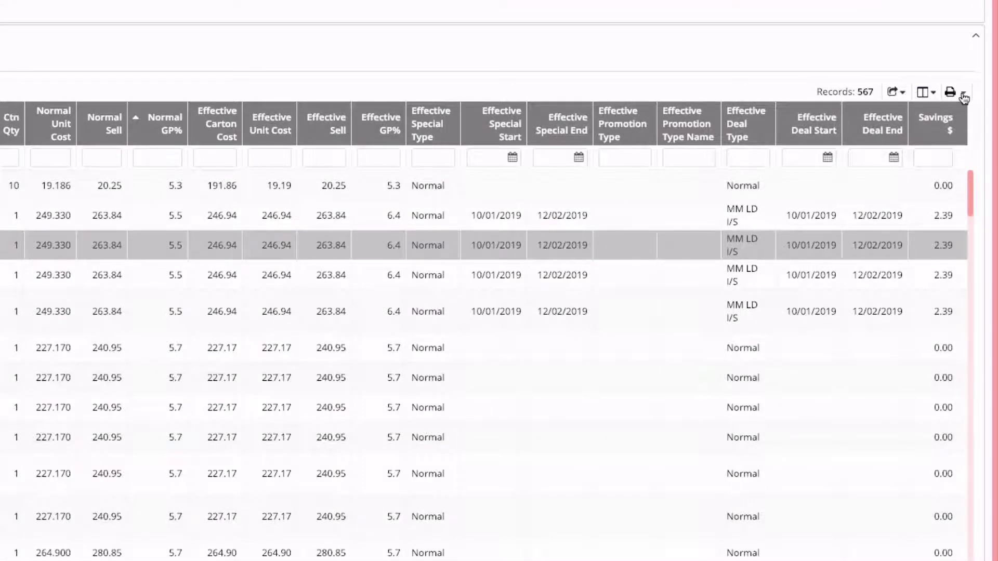
Step: Generate the 21-page Item Pricebook Alternative report from Standard Reports, then close its preview
left_click(964, 95)
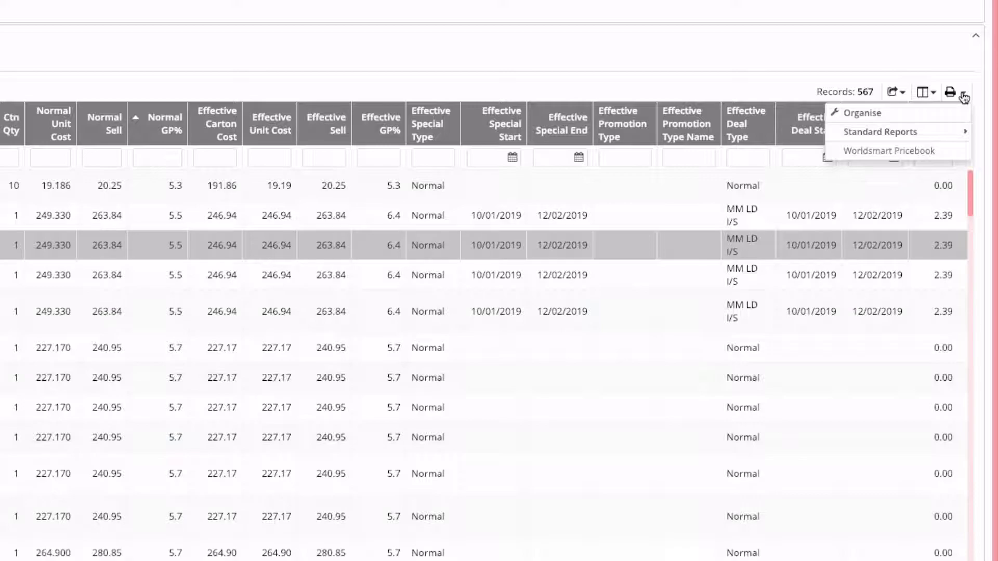
mouse_move(907, 132)
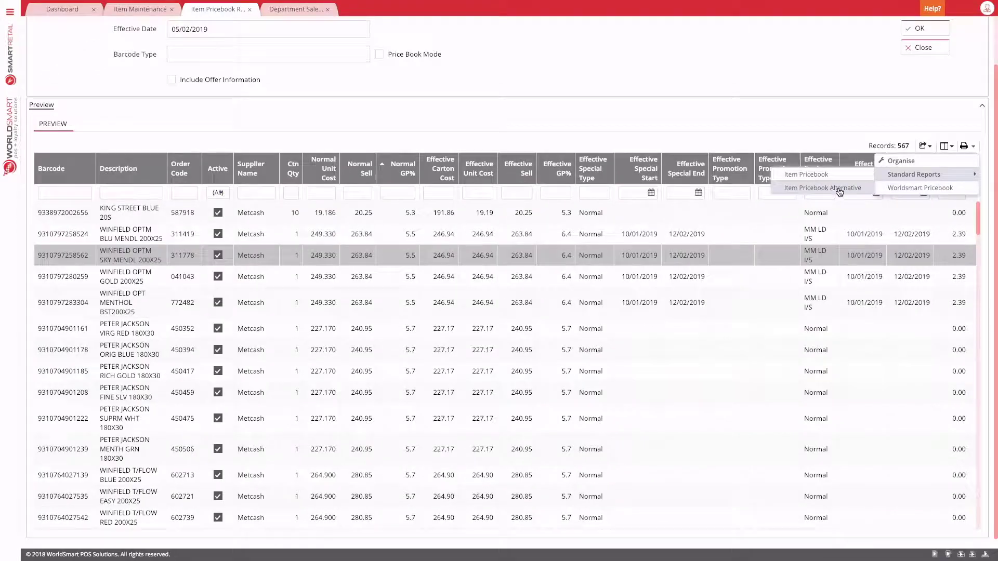
left_click(764, 152)
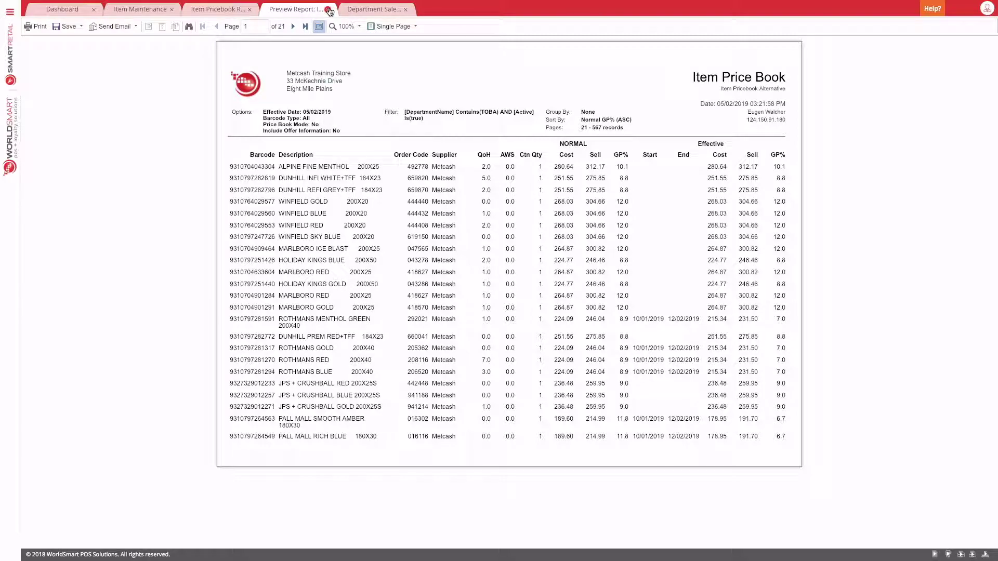
left_click(329, 9)
left_click(218, 9)
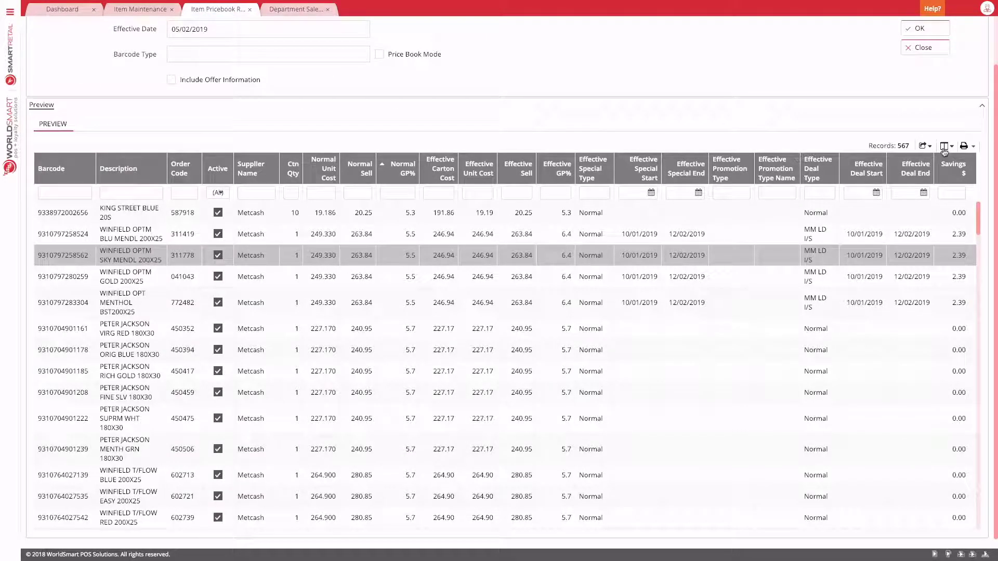
left_click(975, 148)
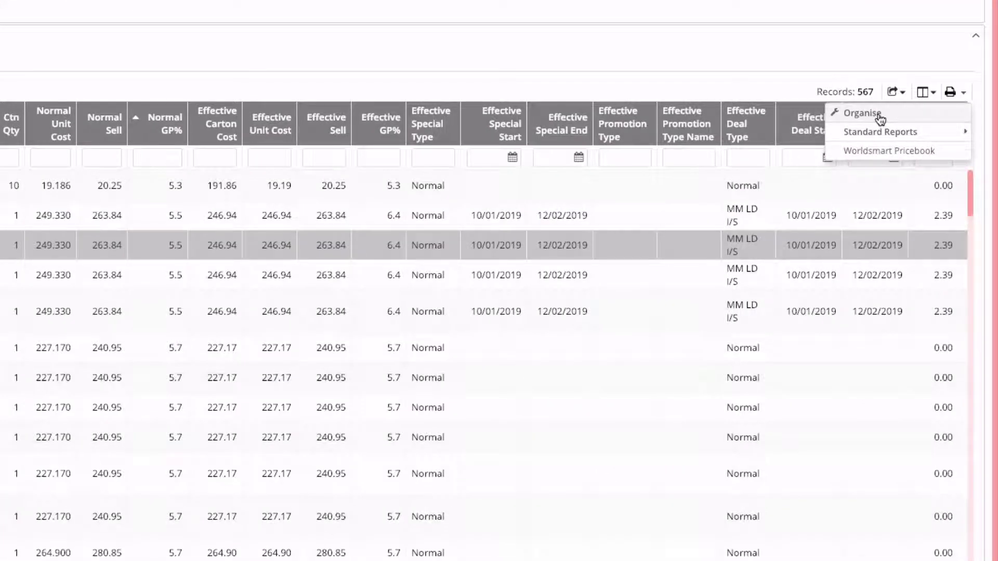
Step: Star Item Pricebook Alternative as the default report in the report organiser
left_click(880, 117)
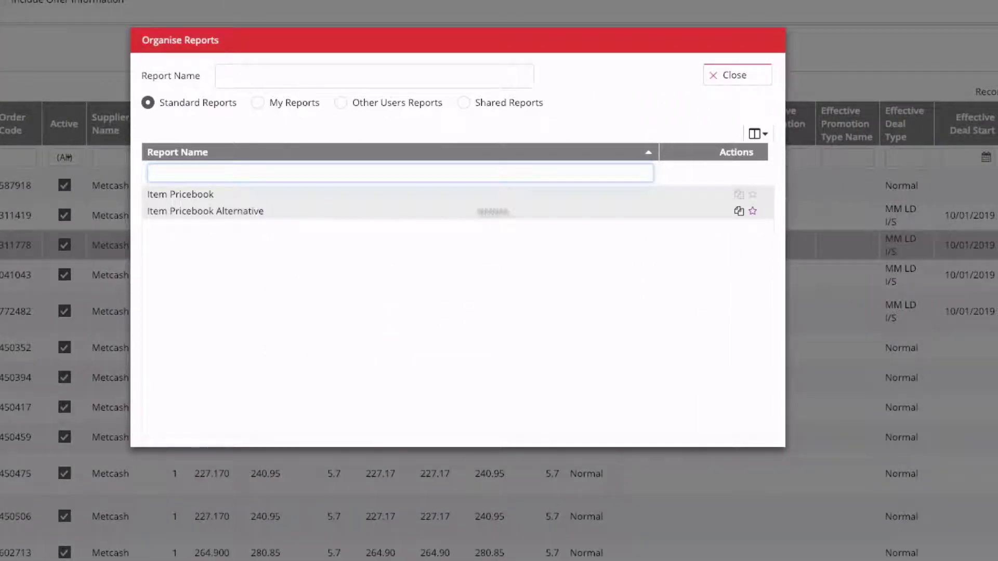
left_click(753, 211)
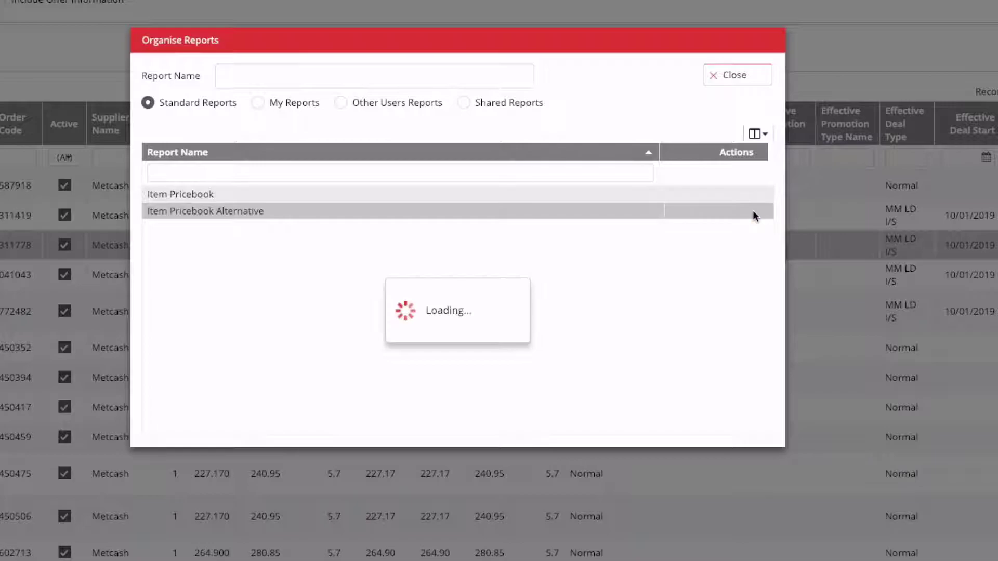
left_click(735, 75)
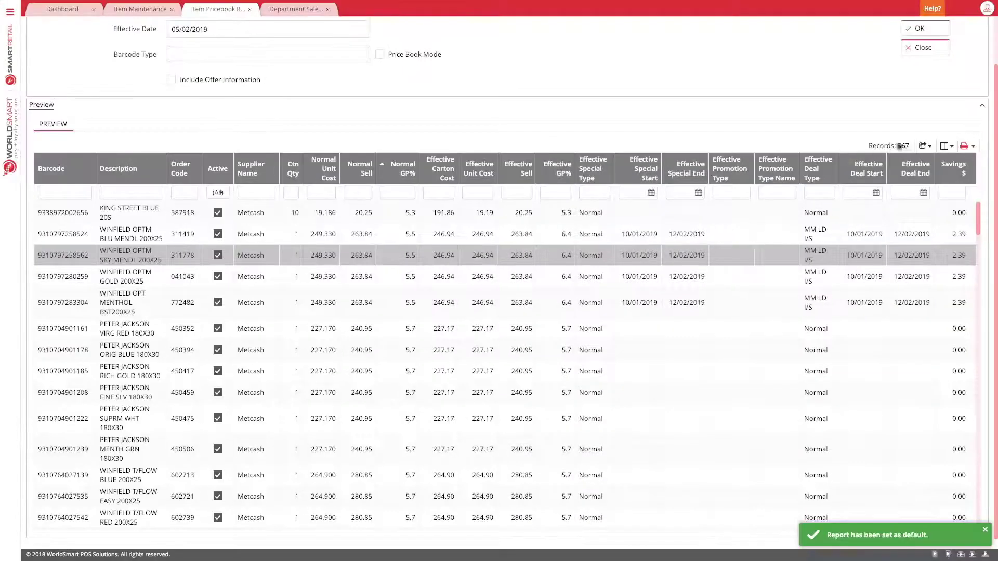
Step: Print the default report to confirm Item Pricebook Alternative opens directly, then close its preview
left_click(965, 147)
left_click(930, 181)
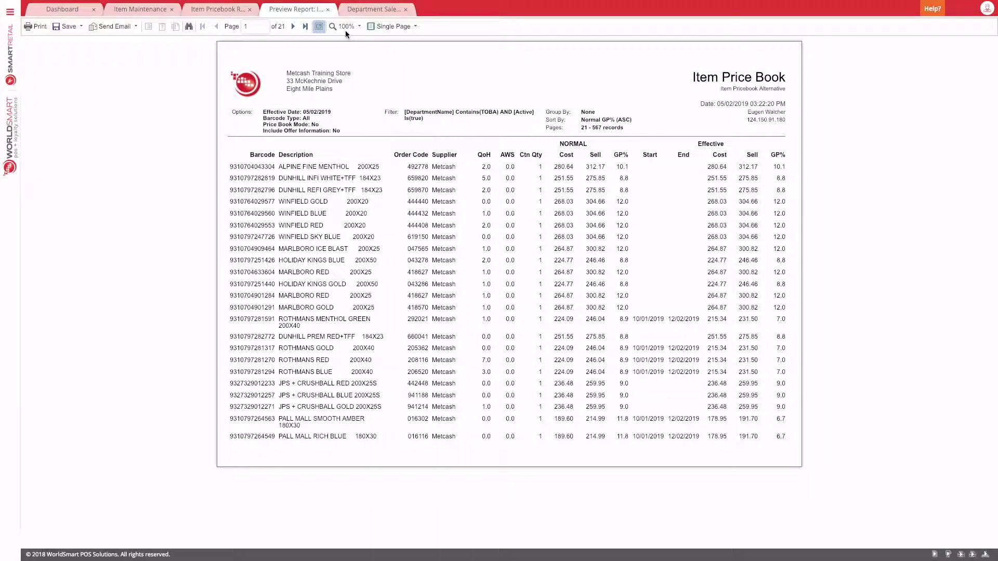
left_click(328, 9)
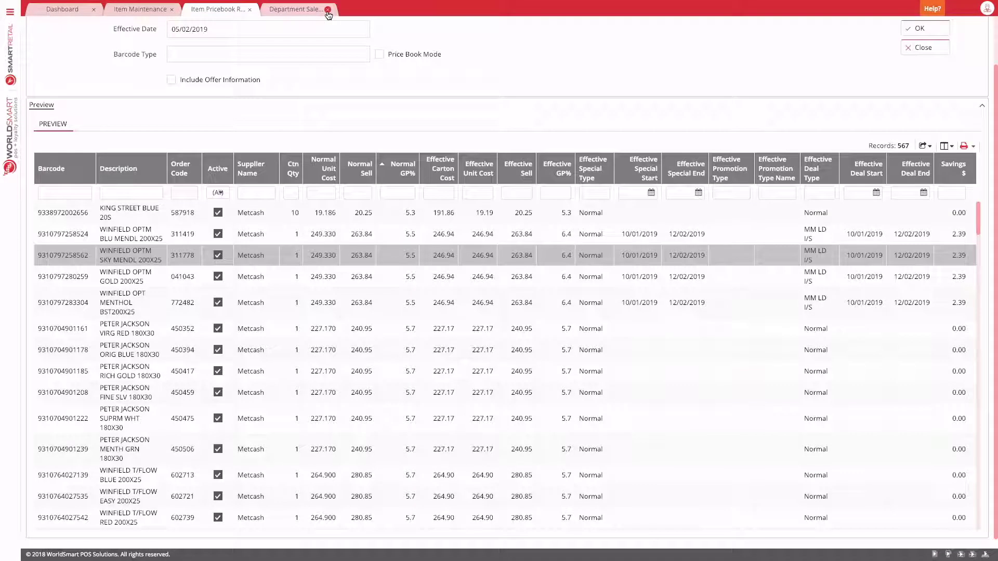
scroll(382, 135, "up", 1)
Step: Duplicate the standard Item Pricebook report in the report organiser
left_click(973, 199)
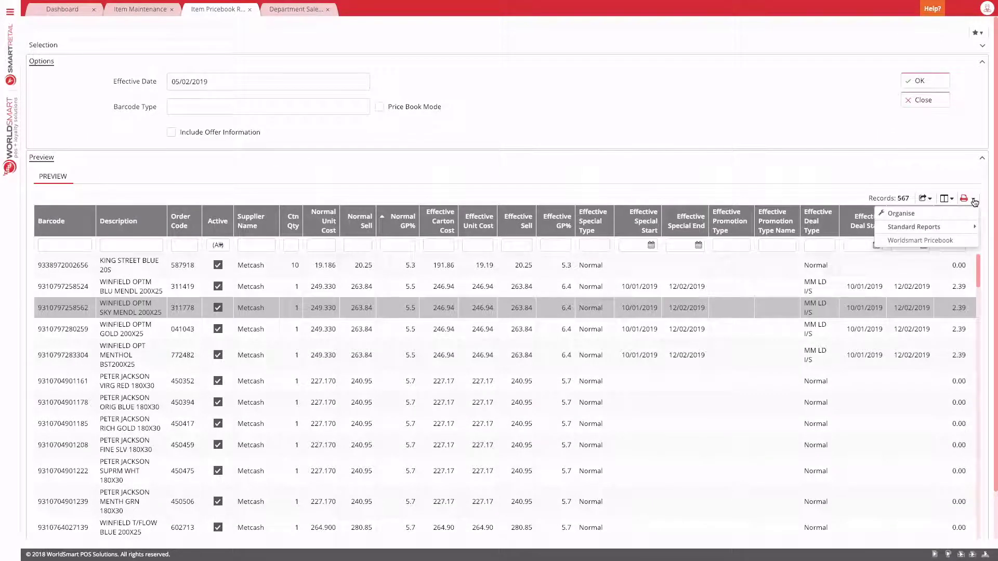
left_click(929, 213)
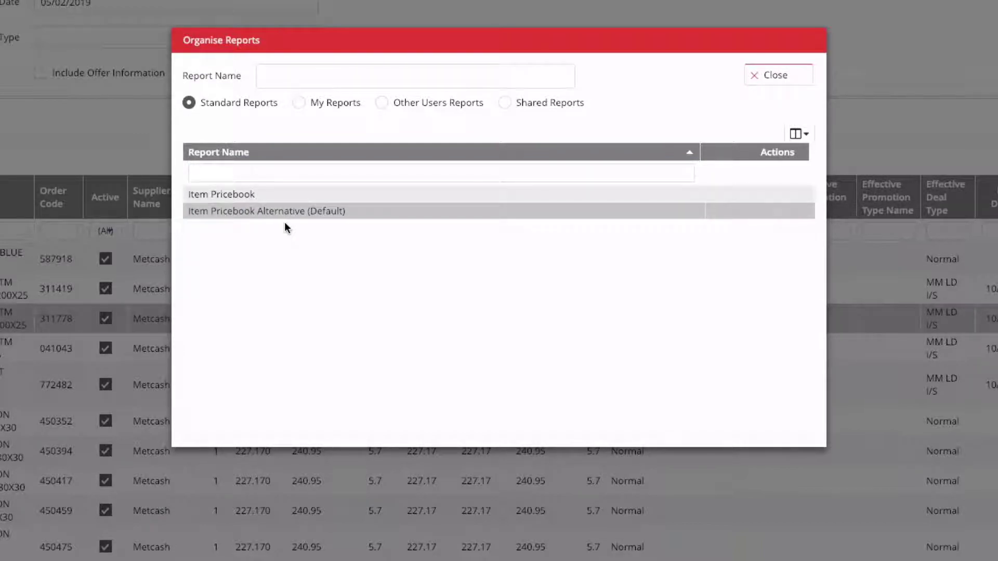
left_click(236, 193)
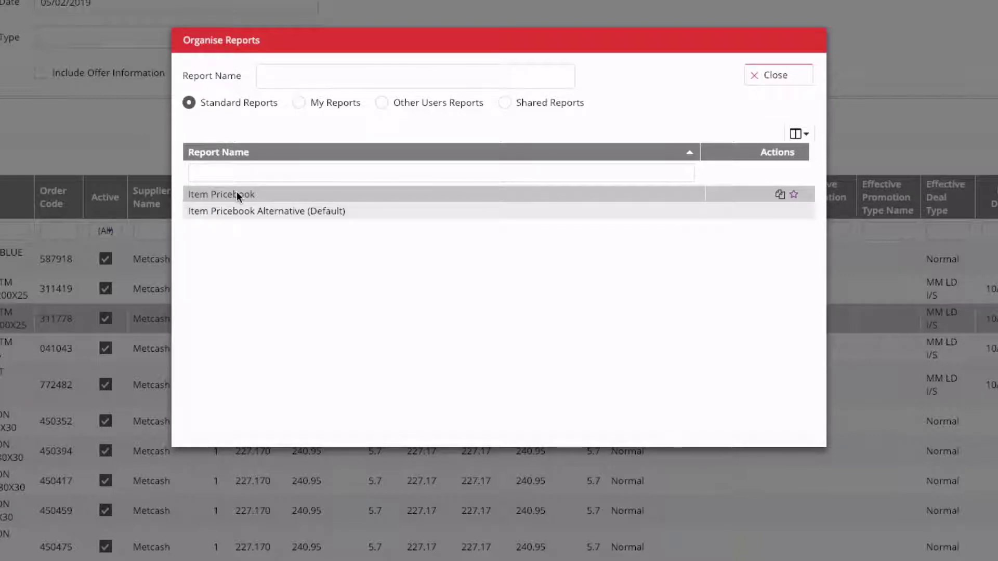
left_click(778, 196)
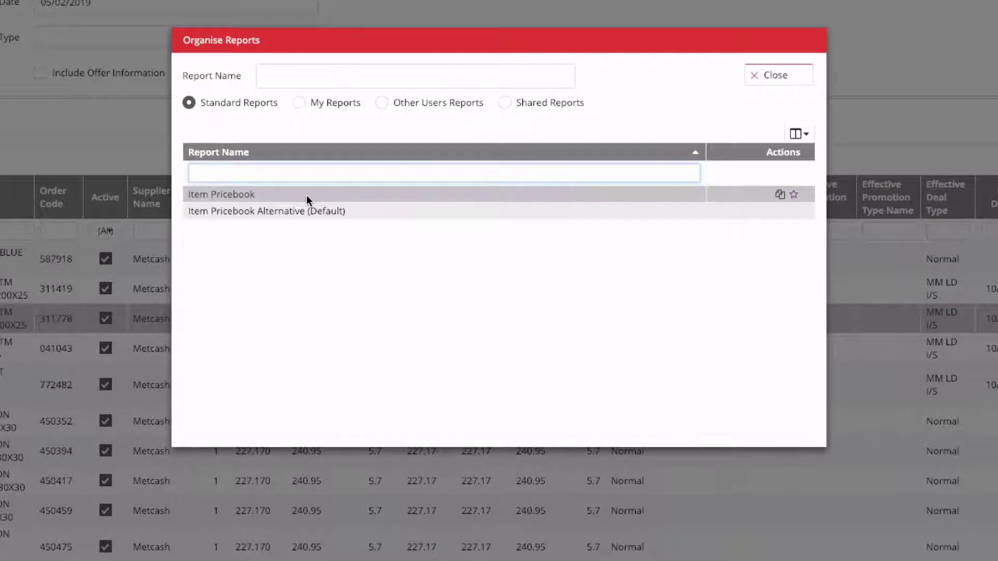
Step: Rename the copy under My Reports to 'My Item Pricebook' and close the organiser
left_click(299, 103)
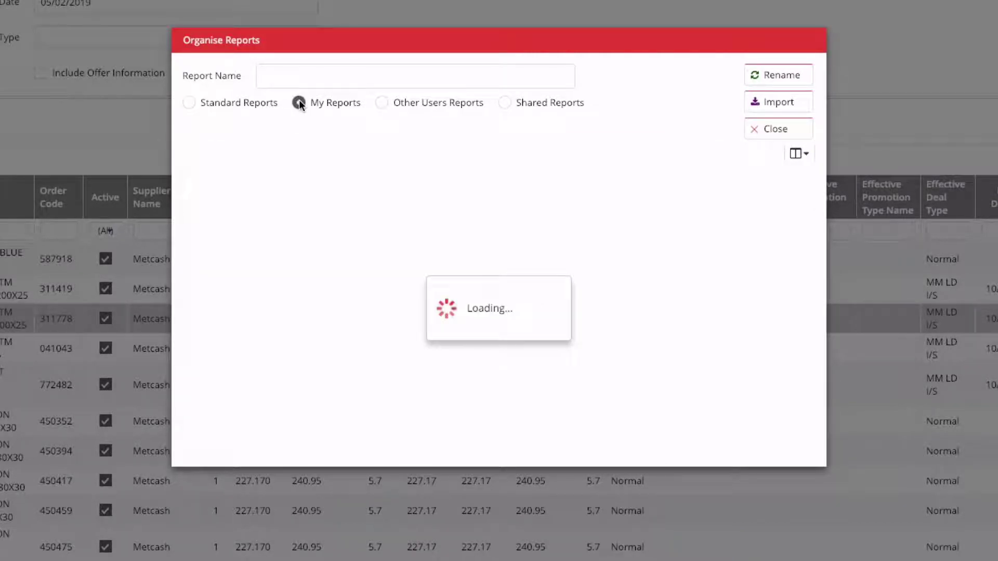
left_click(301, 216)
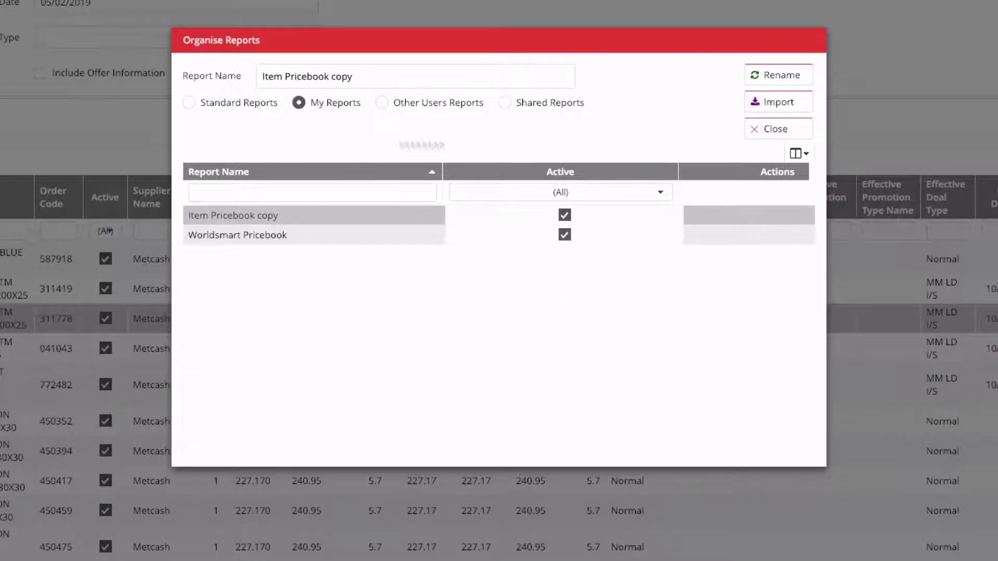
left_click(782, 79)
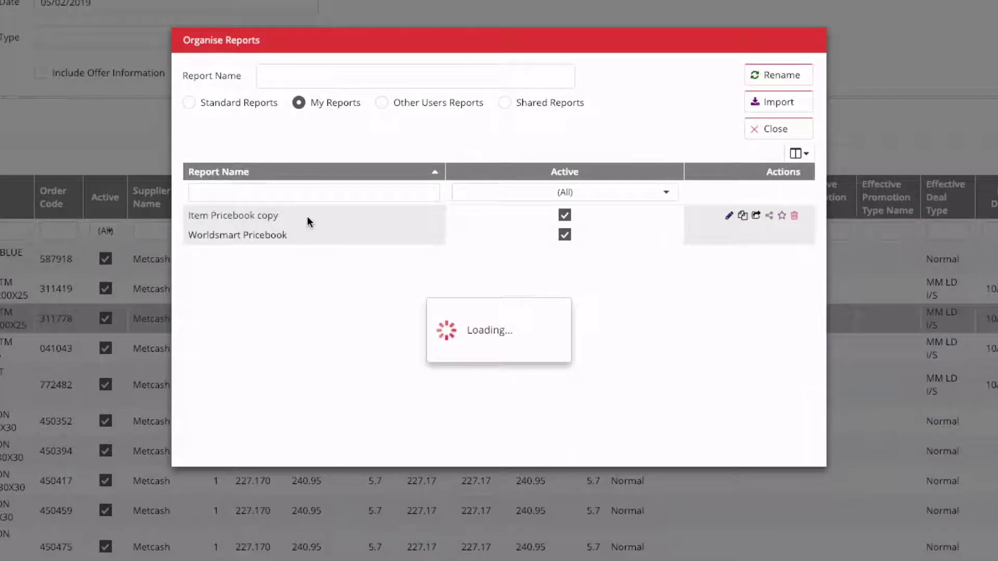
left_click(305, 217)
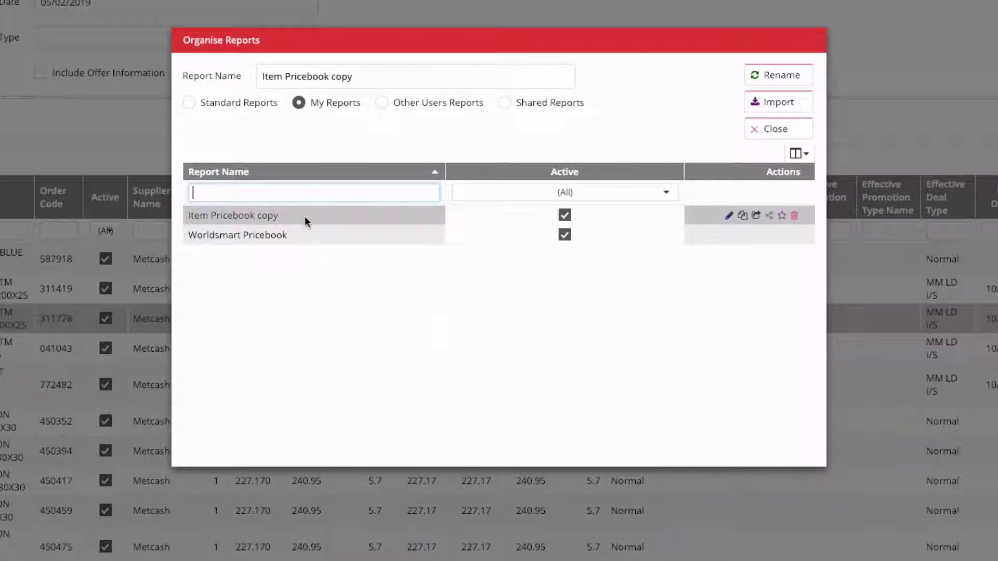
triple_click(338, 78)
type("M")
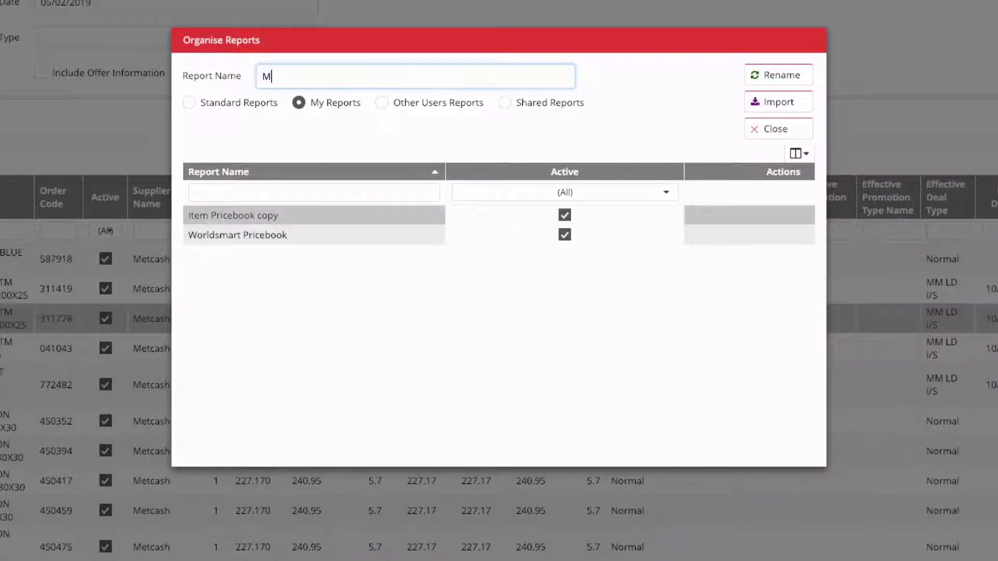
type("y Item Pricebook")
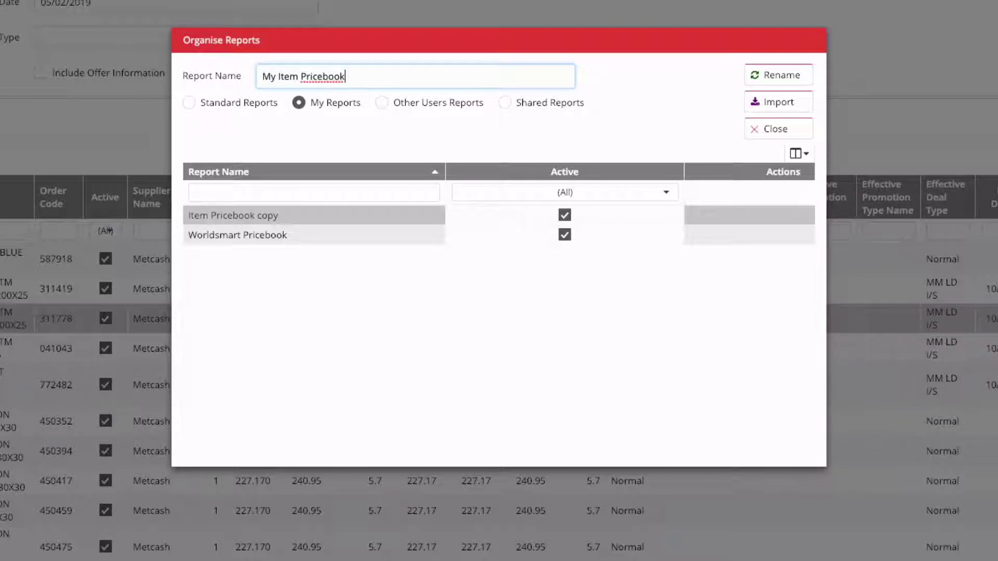
left_click(780, 79)
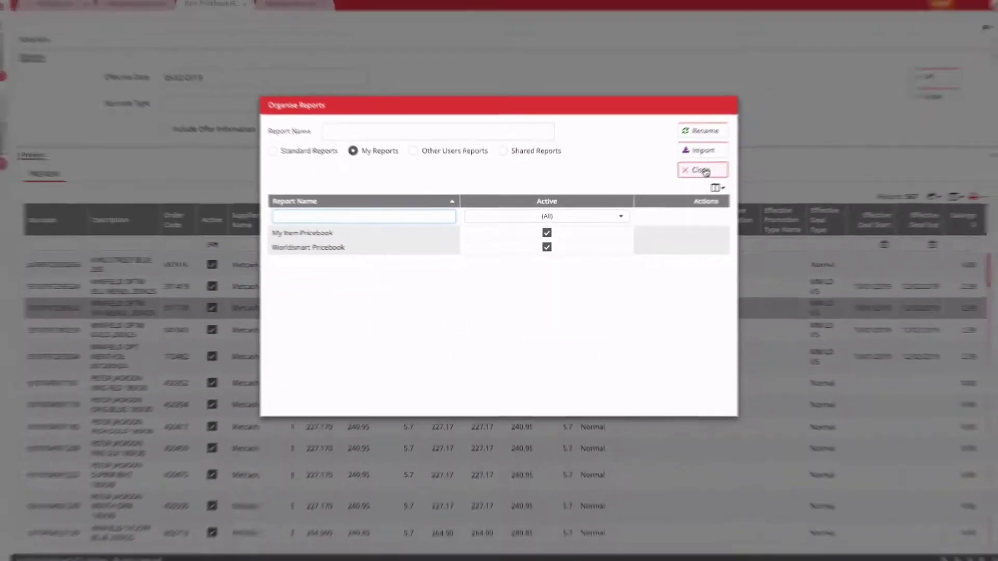
left_click(778, 129)
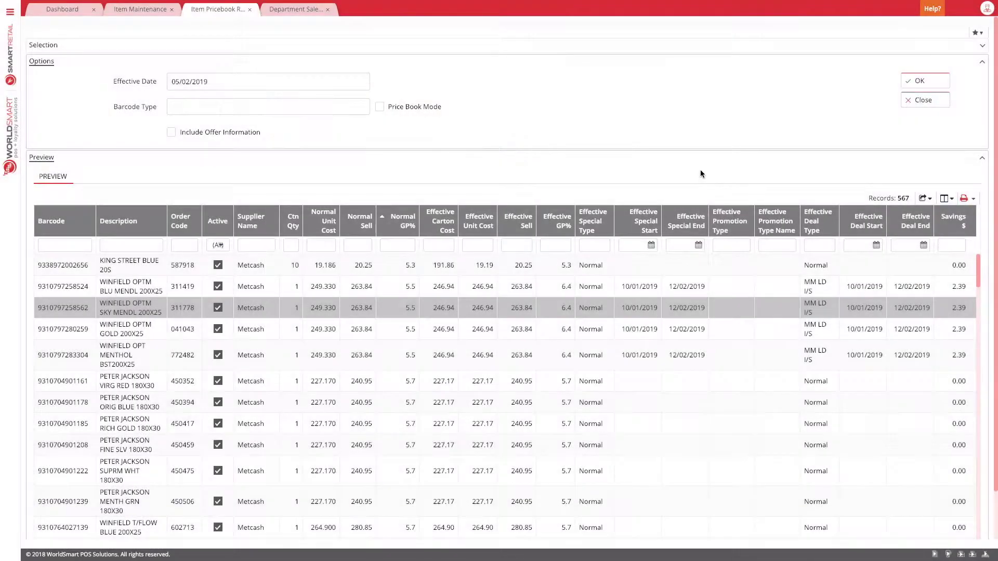
left_click(974, 199)
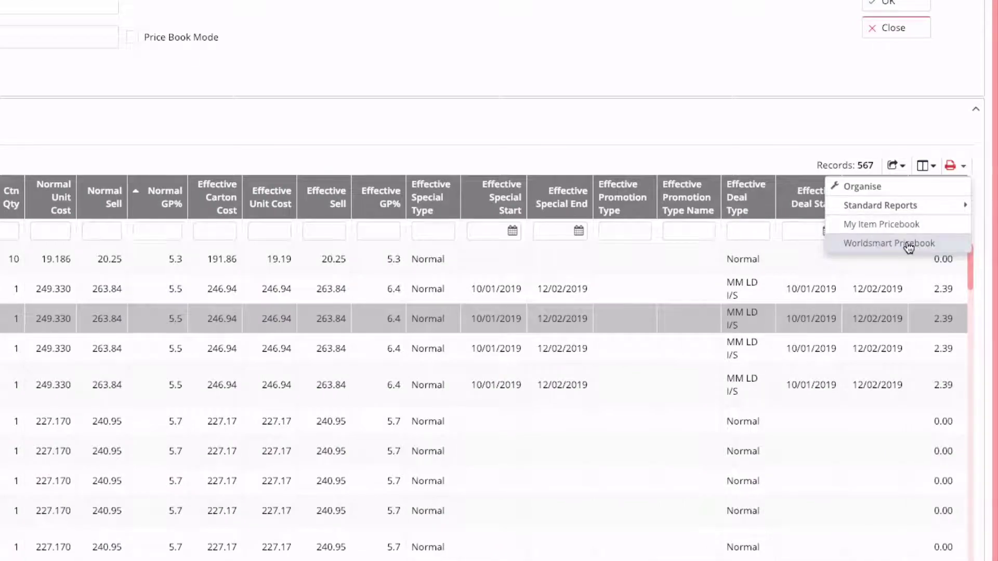
left_click(903, 224)
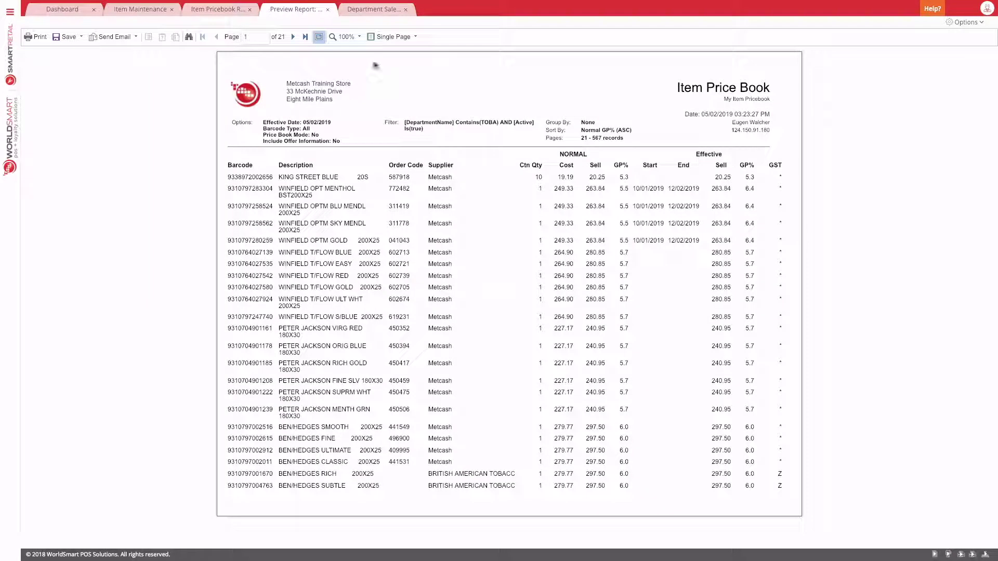
left_click(967, 23)
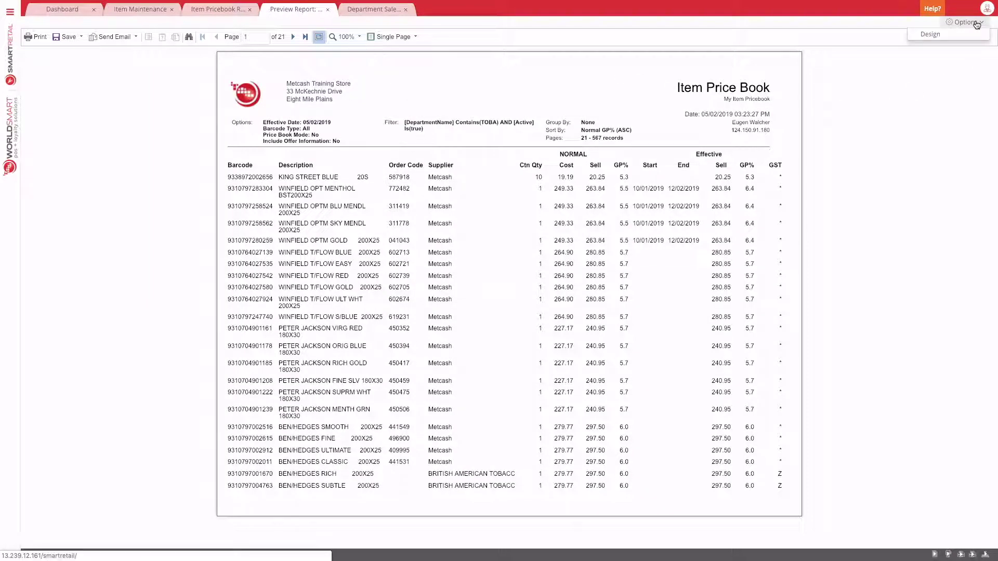
left_click(939, 33)
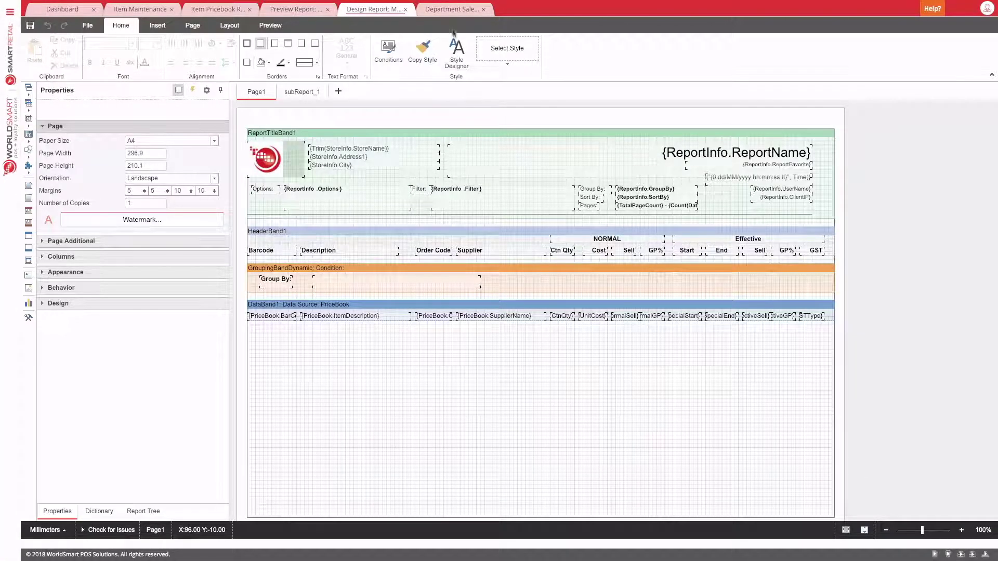
left_click(406, 12)
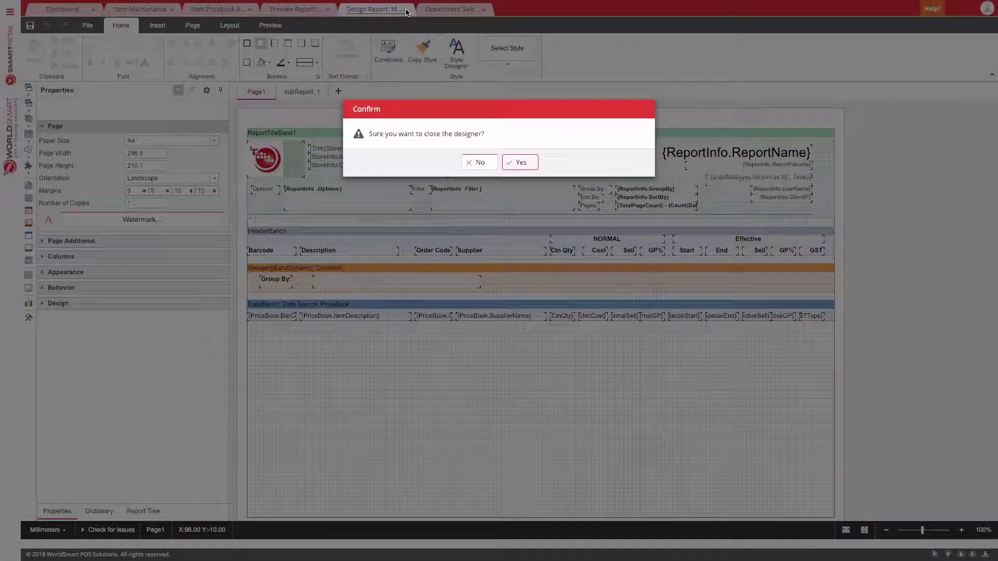
left_click(519, 162)
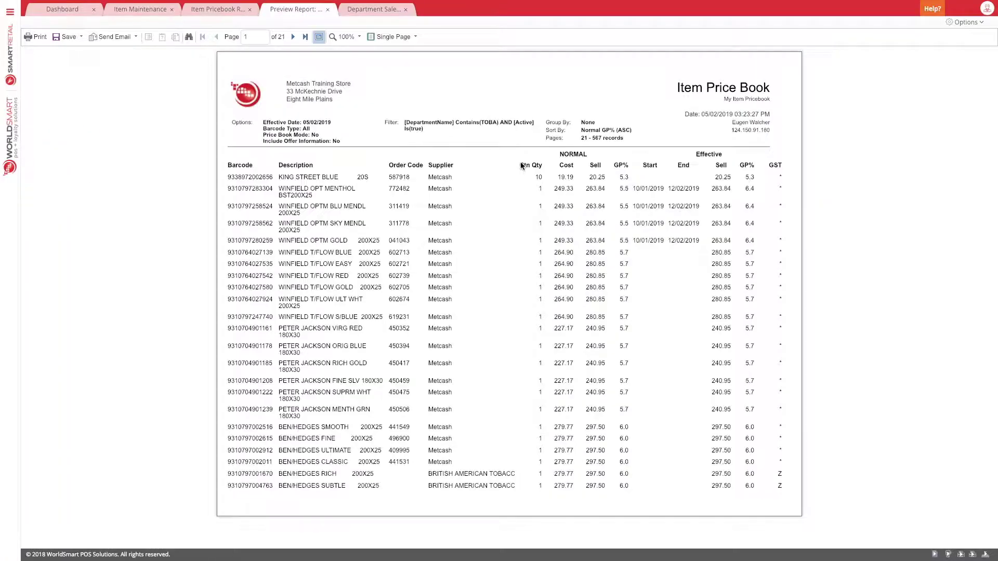
left_click(327, 10)
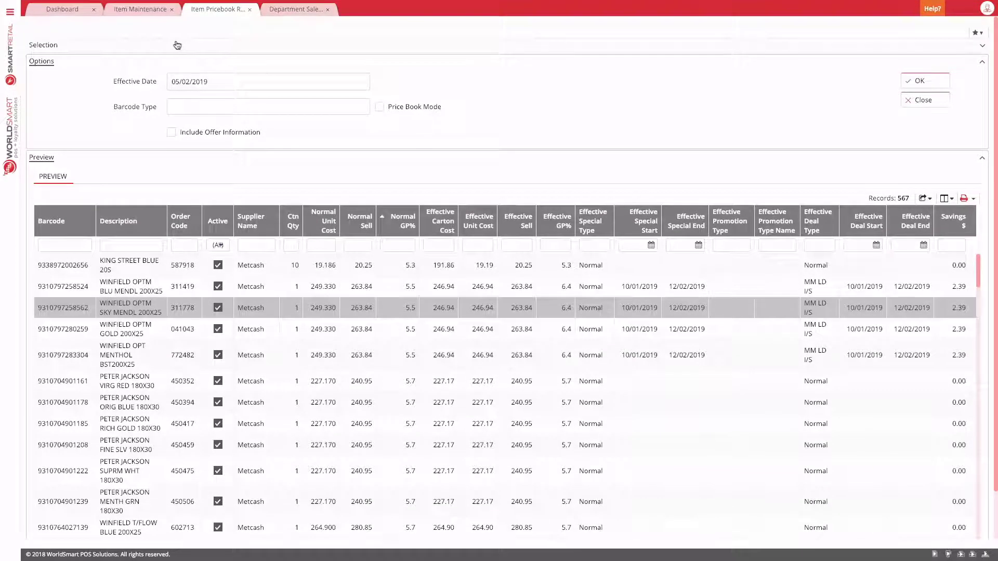
Step: Check the report's filter selection against the item maintenance list's saved filters
left_click(177, 45)
left_click(140, 9)
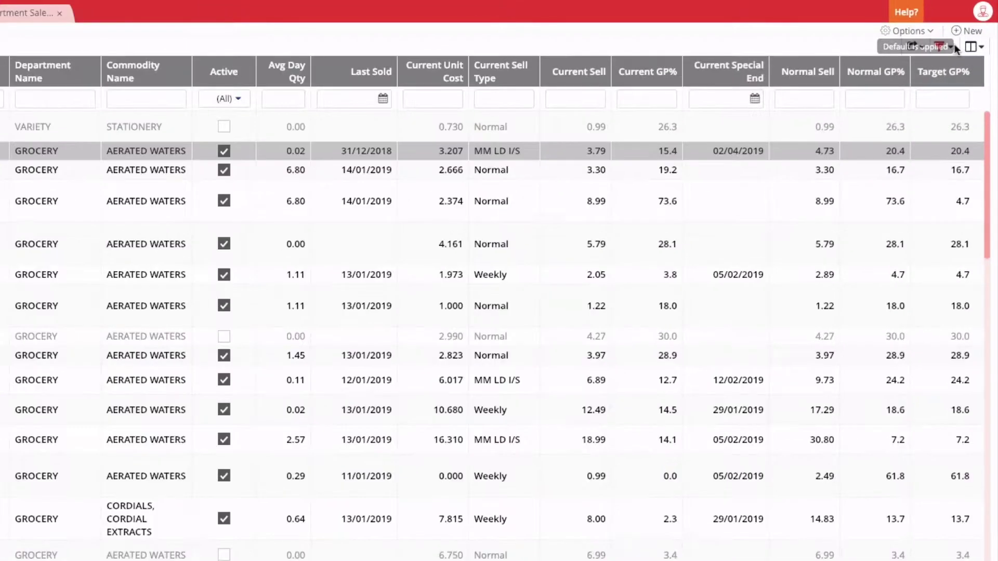
left_click(953, 45)
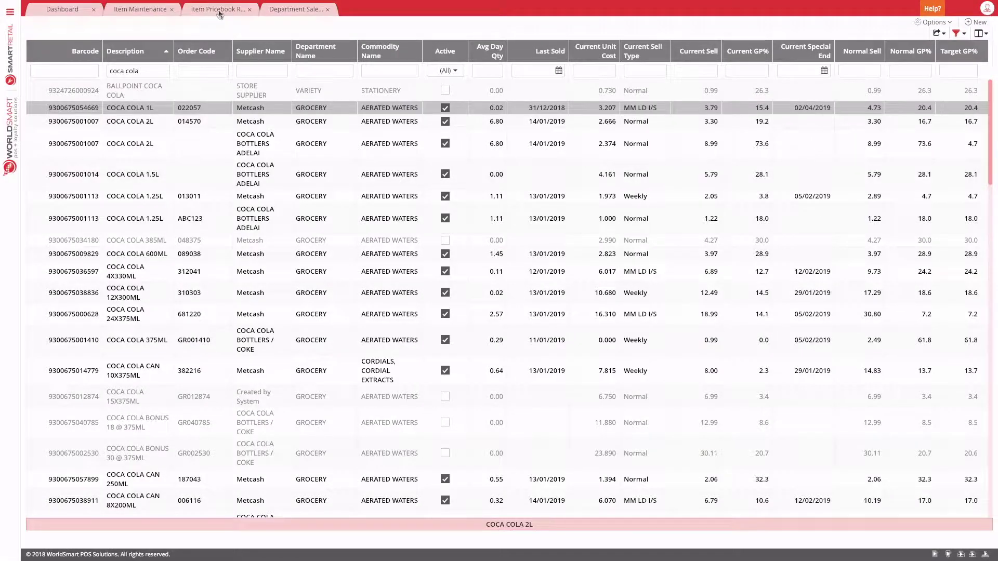
left_click(218, 10)
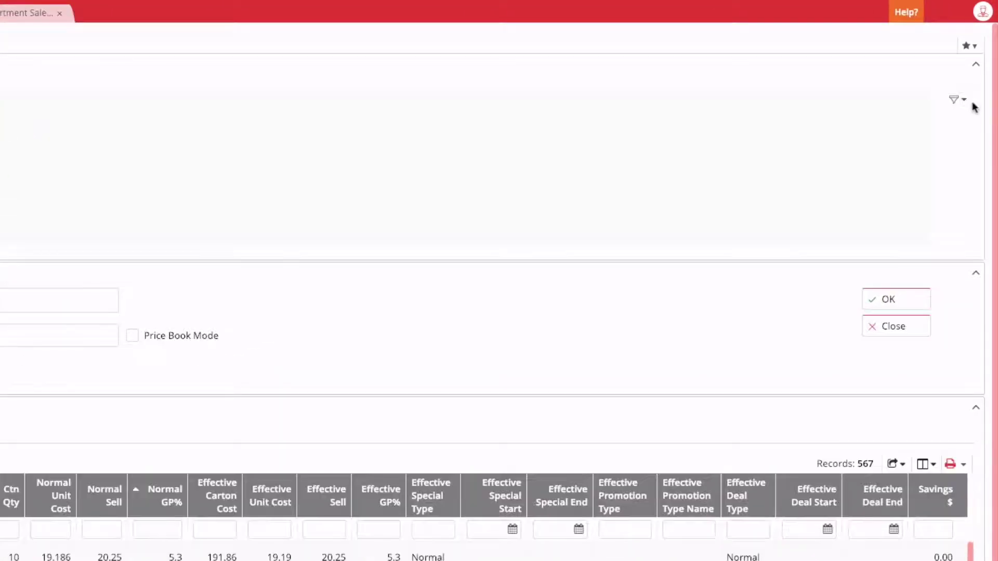
Step: Apply the Current Specials saved filter and run the report, listing 5470 promotional items
left_click(972, 71)
scroll(878, 153, "down", 1)
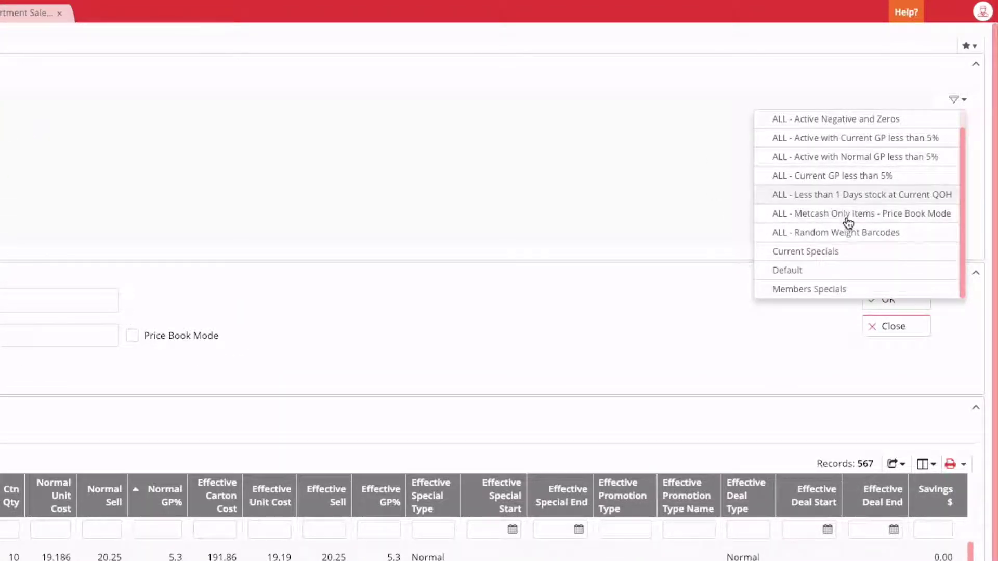
left_click(834, 252)
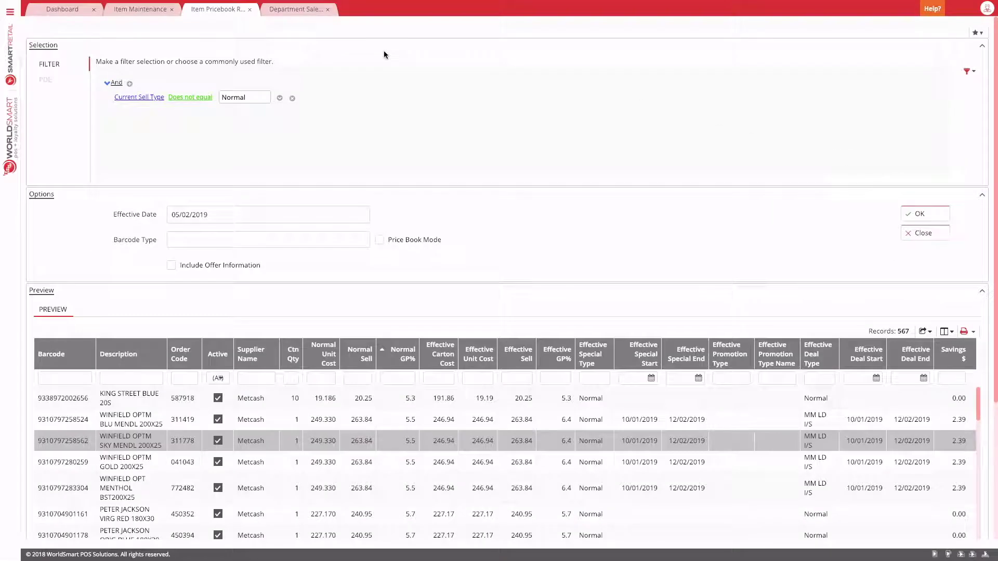
left_click(140, 9)
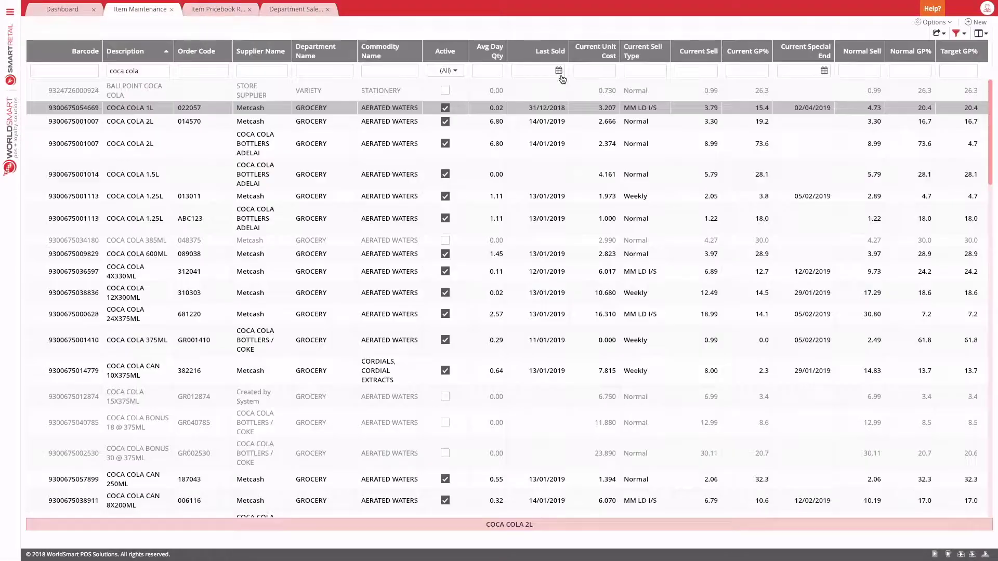
left_click(965, 36)
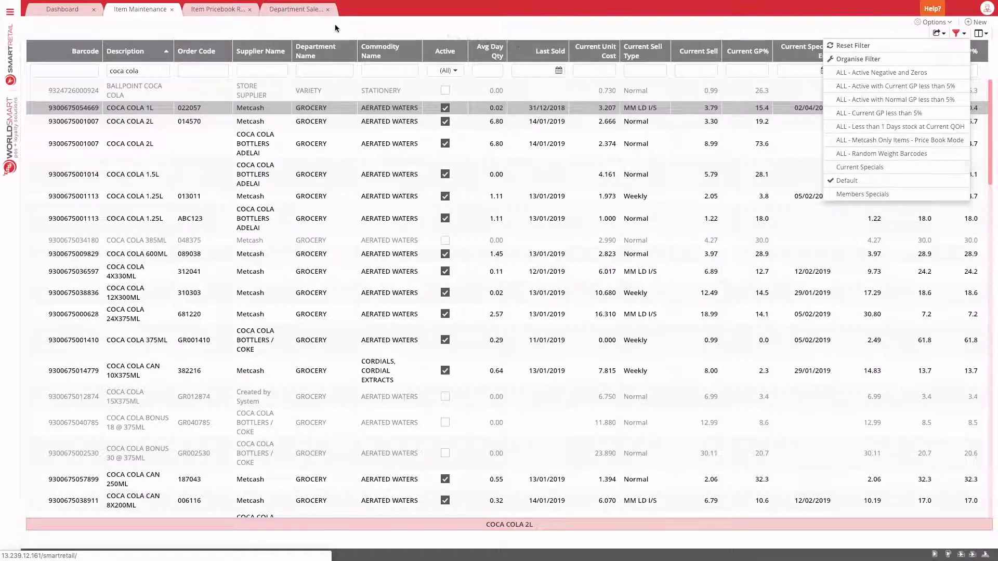
left_click(225, 12)
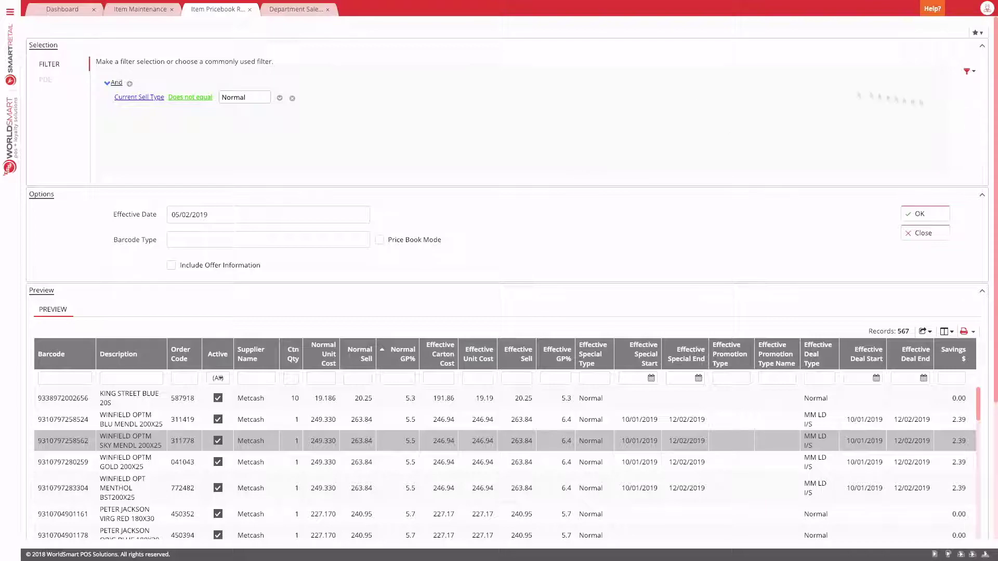
left_click(920, 214)
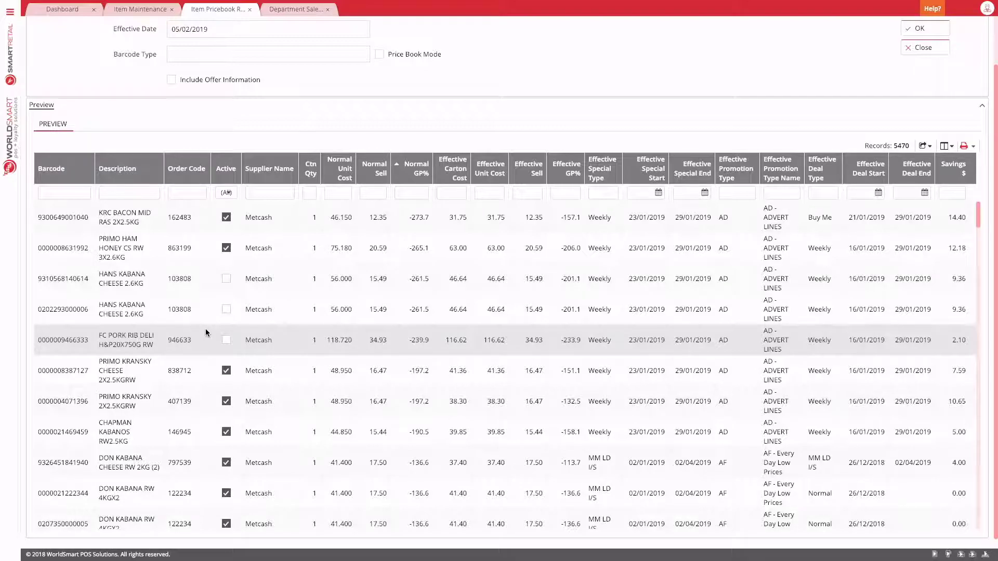
Step: Show the group panel and group the preview rows by Supplier Name
scroll(205, 329, "up", 1)
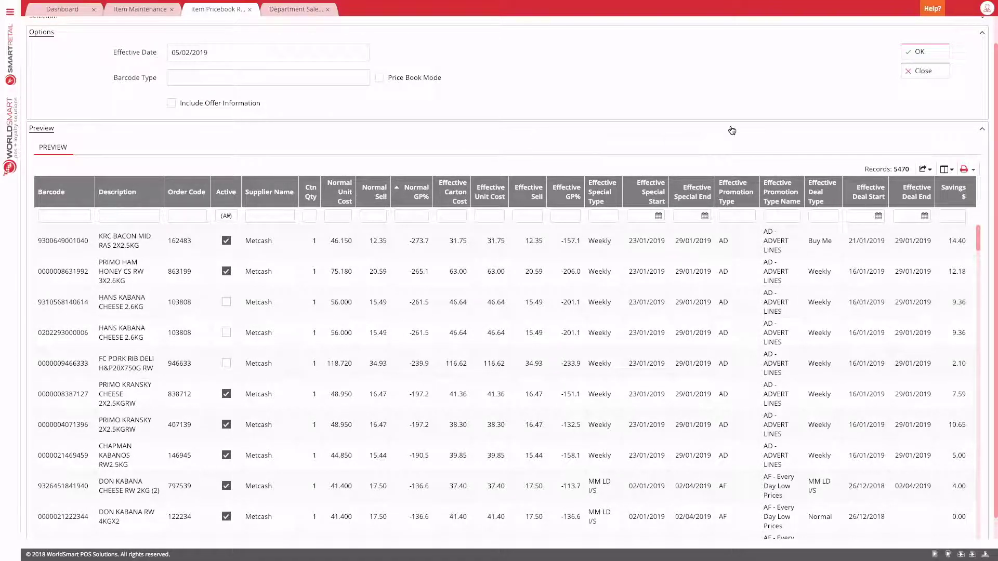
left_click(944, 169)
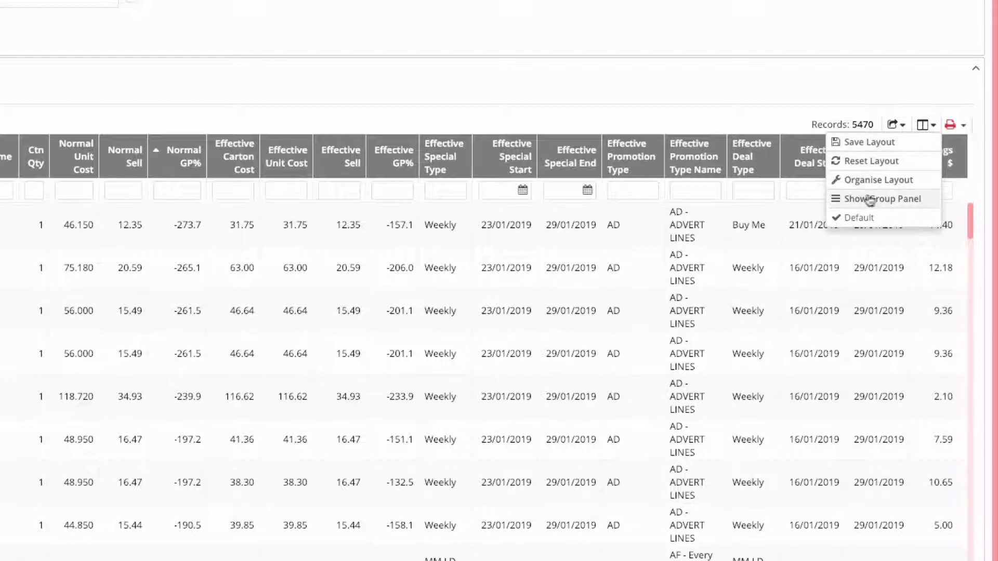
left_click(906, 204)
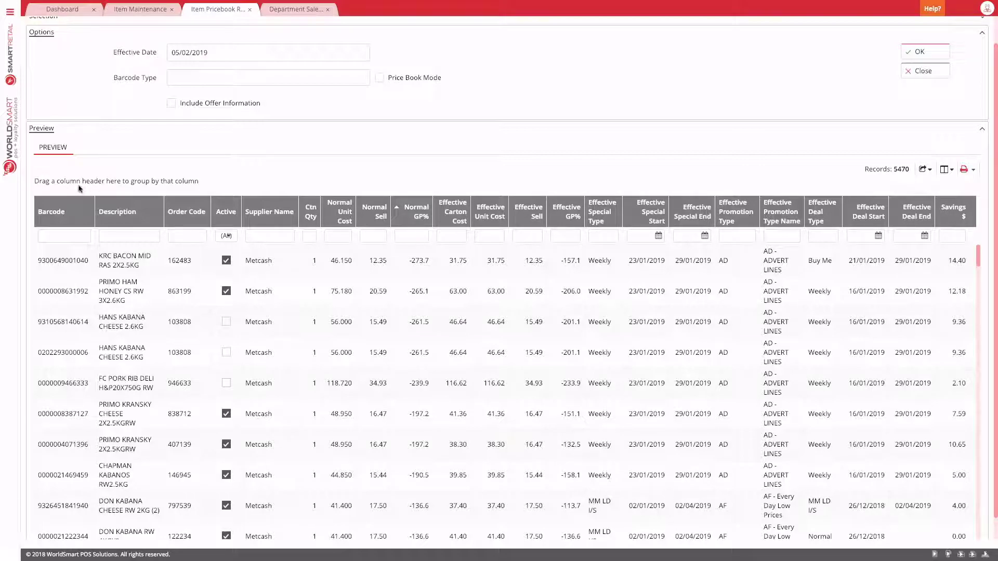
left_click_drag(273, 216, 93, 183)
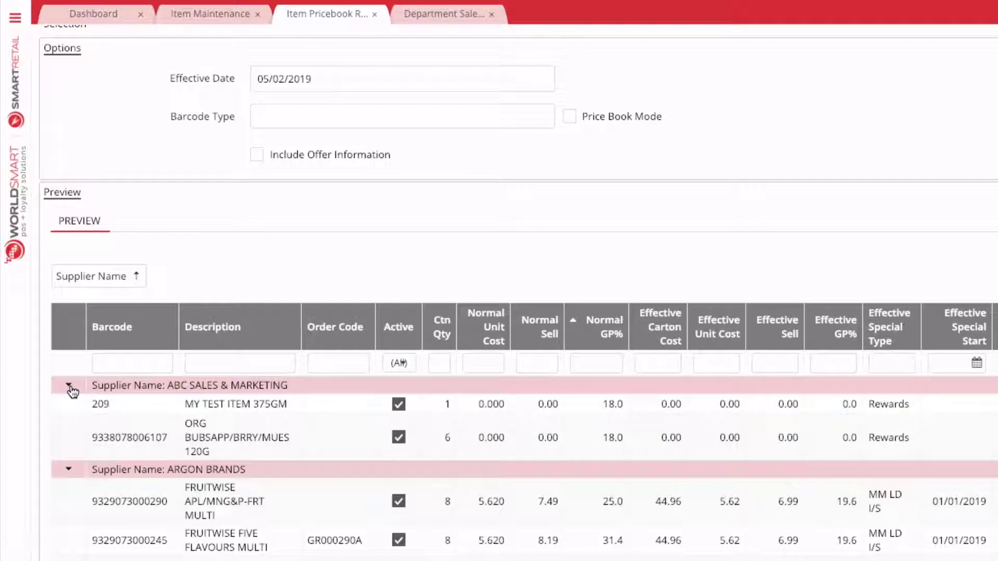
Step: Collapse the ABC Sales & Marketing and Argon Brands groups, then re-expand ABC Sales & Marketing
left_click(69, 386)
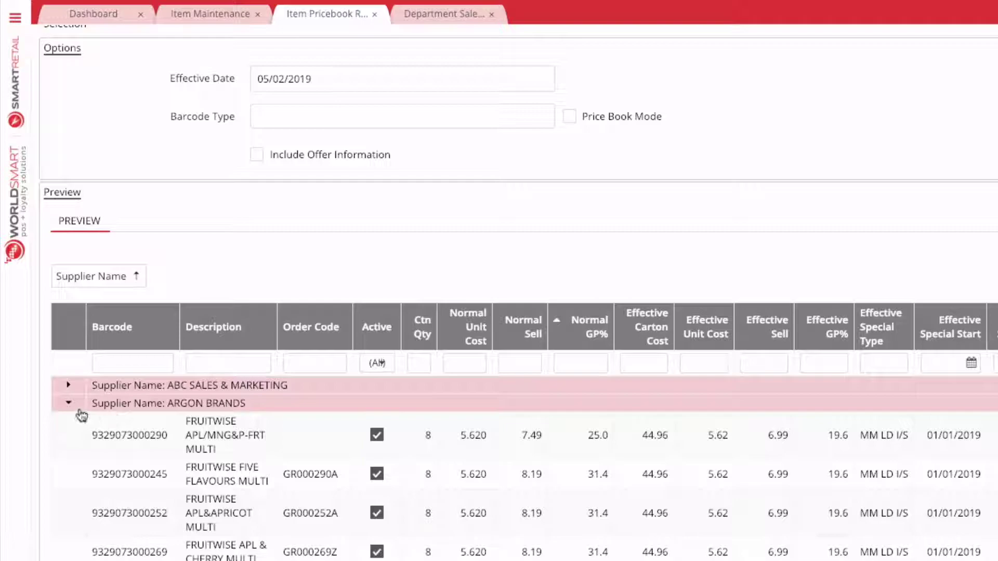
left_click(68, 403)
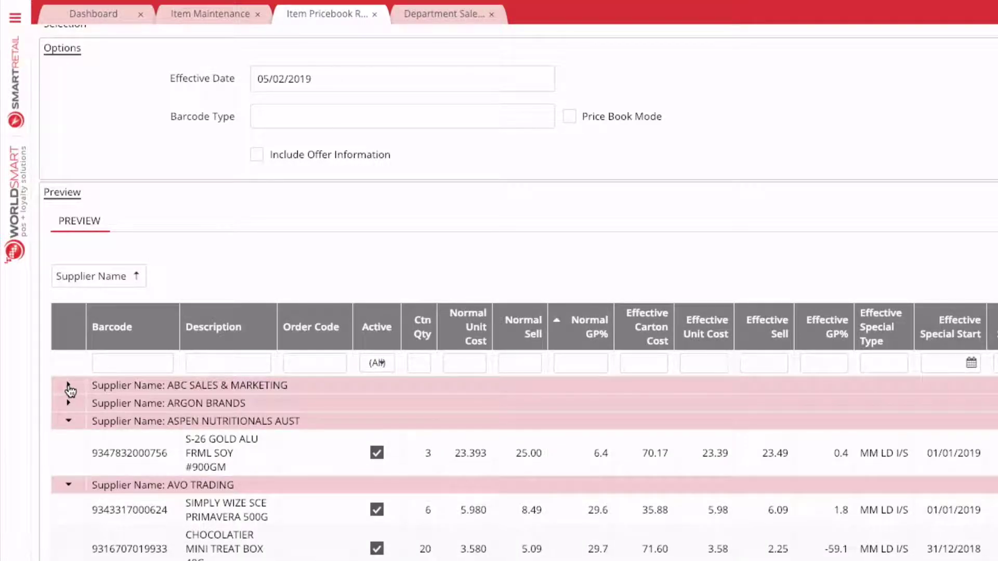
left_click(68, 385)
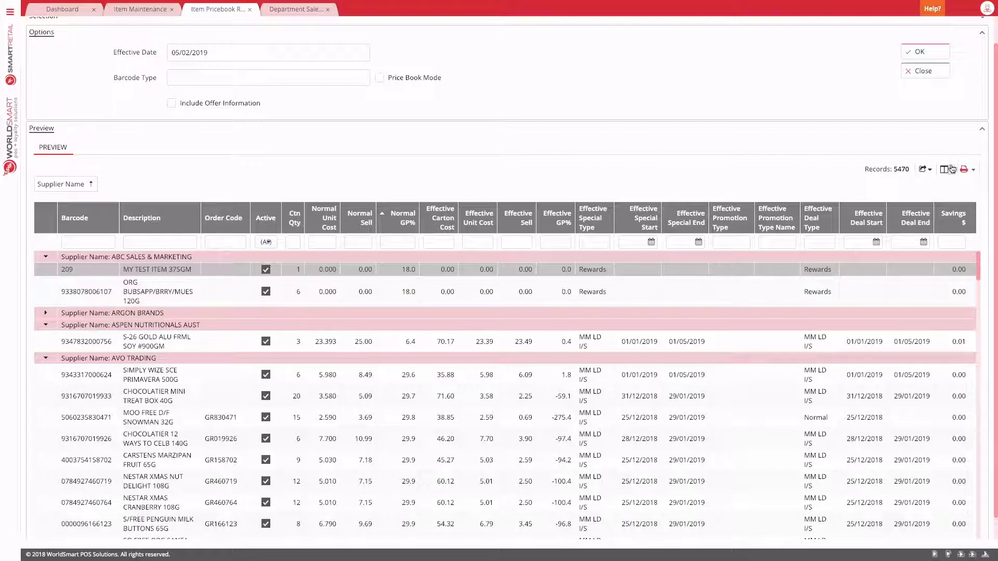
Step: Overwrite the saved grid layout so it keeps the Supplier Name grouping
left_click(951, 168)
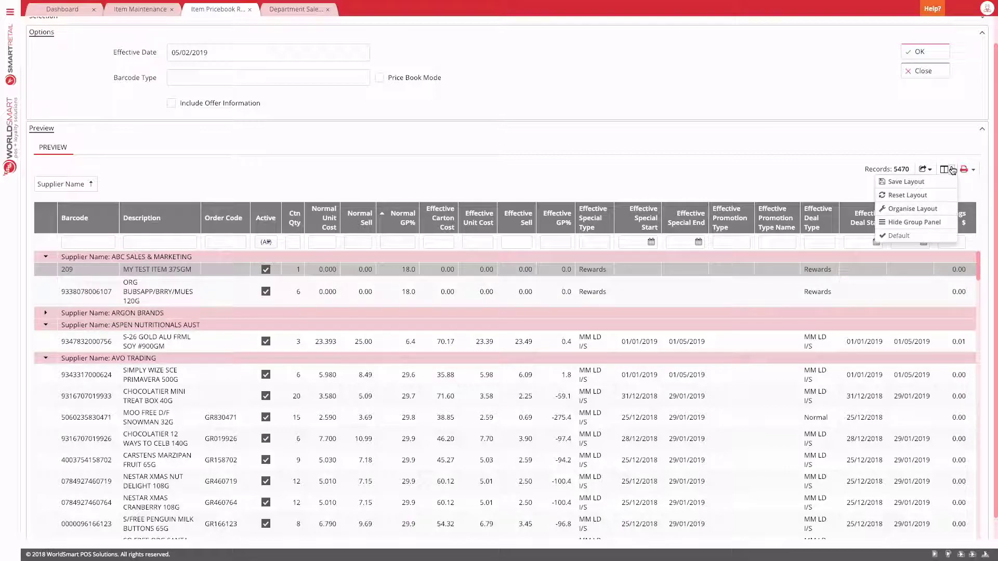
left_click(922, 183)
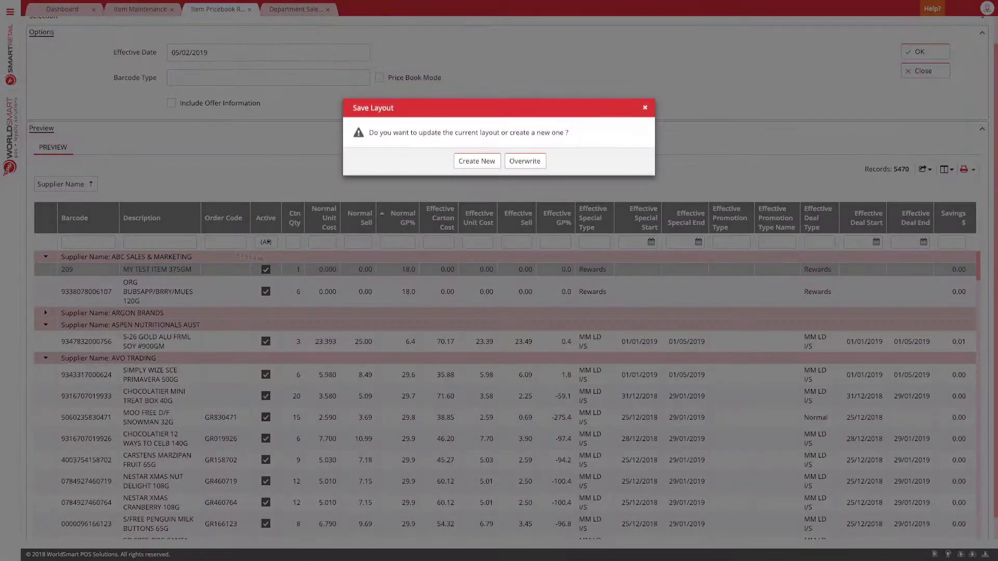
left_click(529, 161)
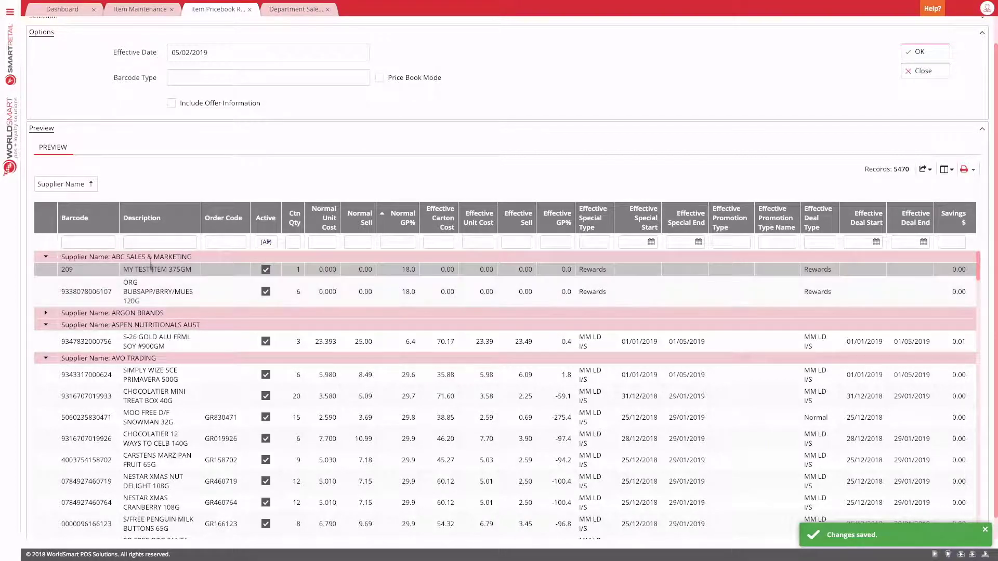
scroll(159, 408, "down", 3)
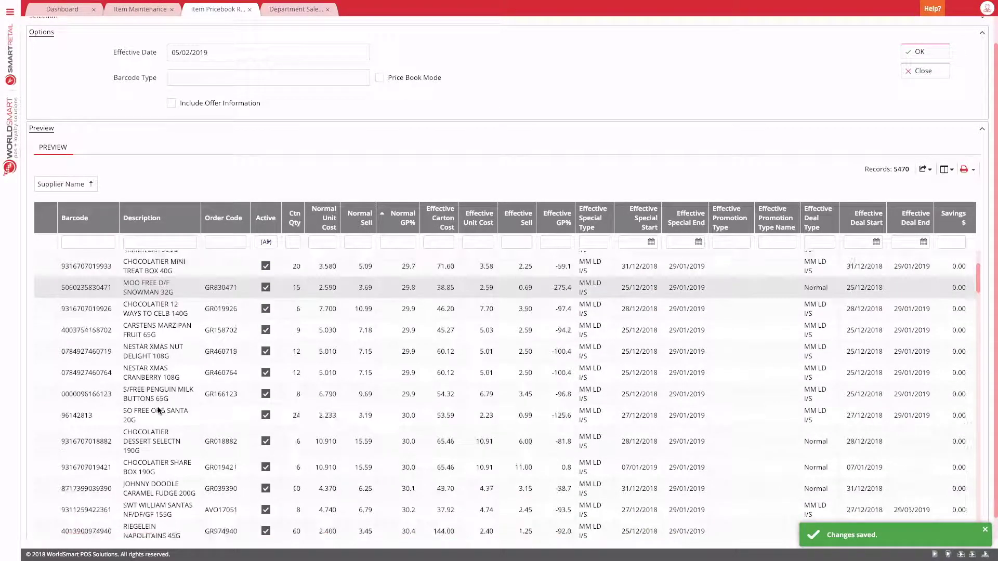
scroll(158, 410, "up", 3)
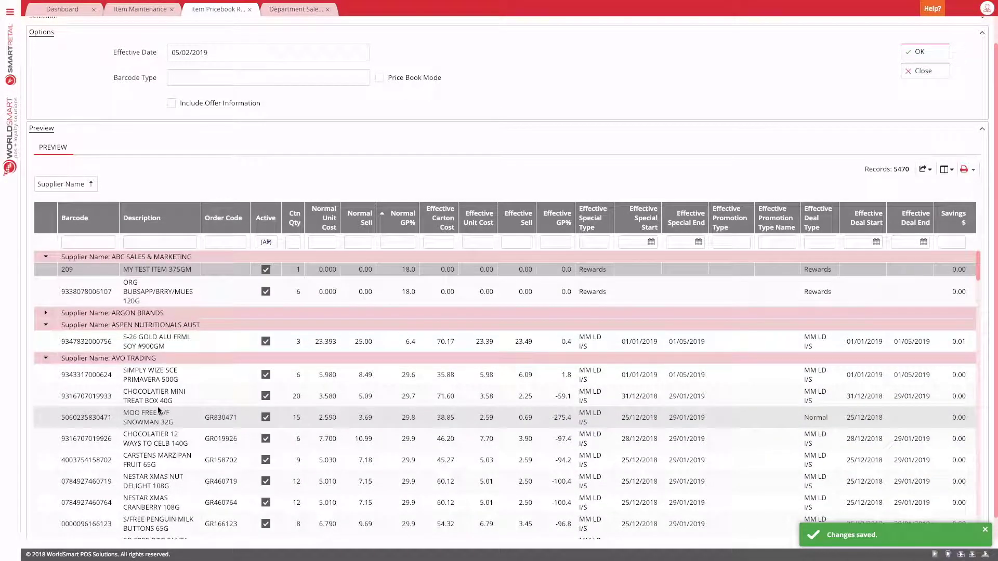
Step: Export all report rows to Excel and open Item Pricebook Report (3).xlsx
left_click(931, 172)
mouse_move(906, 196)
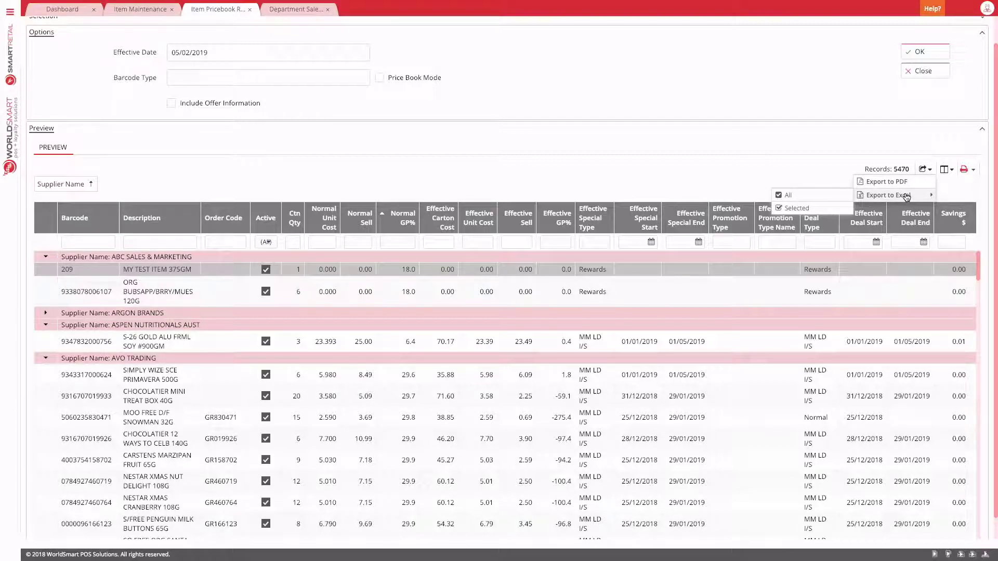
left_click(819, 198)
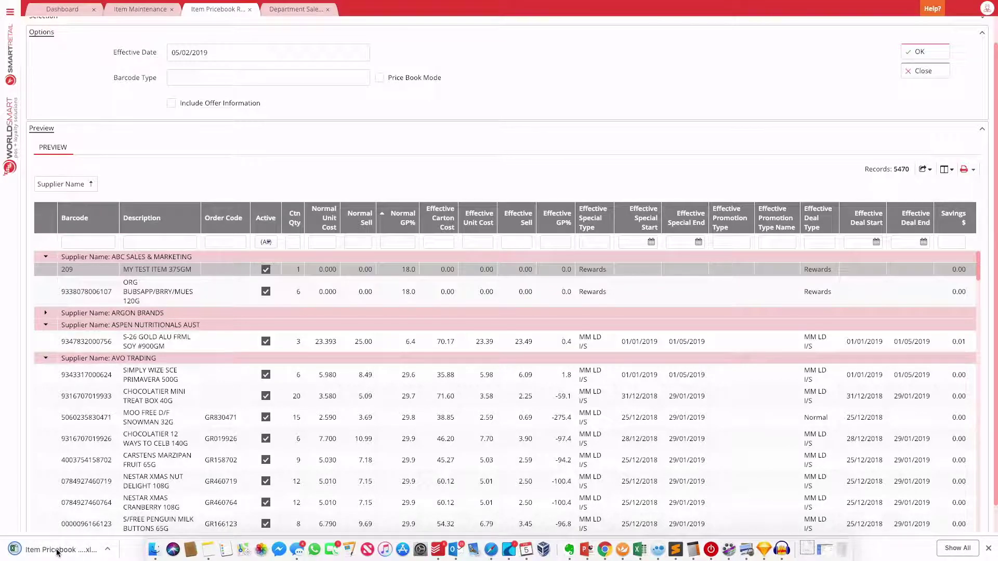
left_click(60, 549)
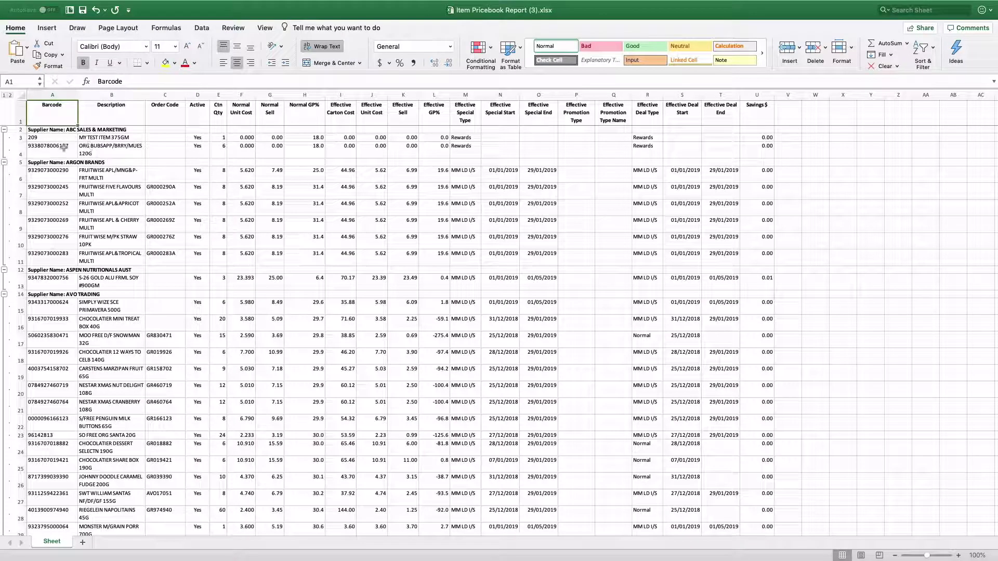
Step: Collapse the ABC Sales & Marketing and Argon Brands groups in the Excel export
left_click(5, 130)
left_click(4, 137)
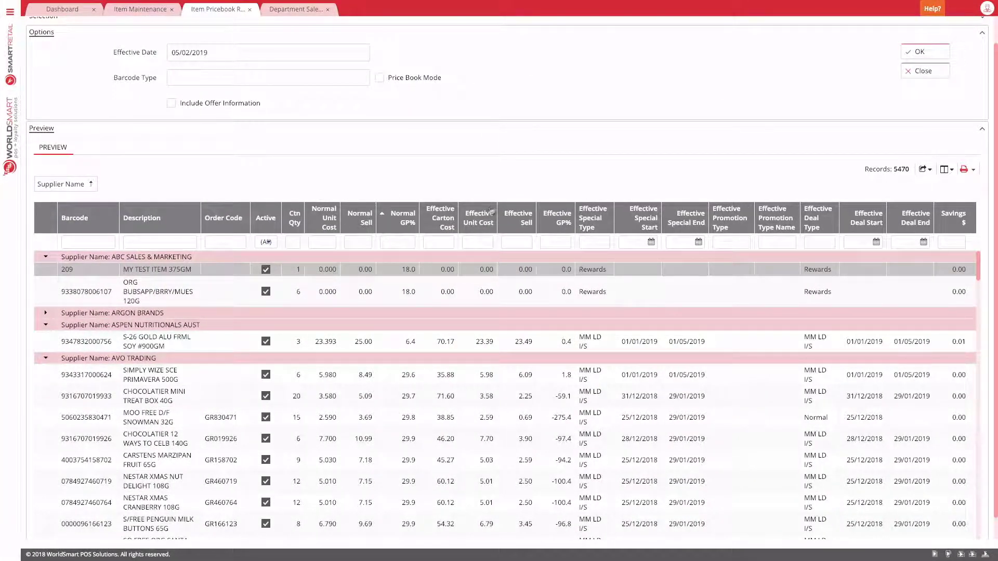
left_click(968, 172)
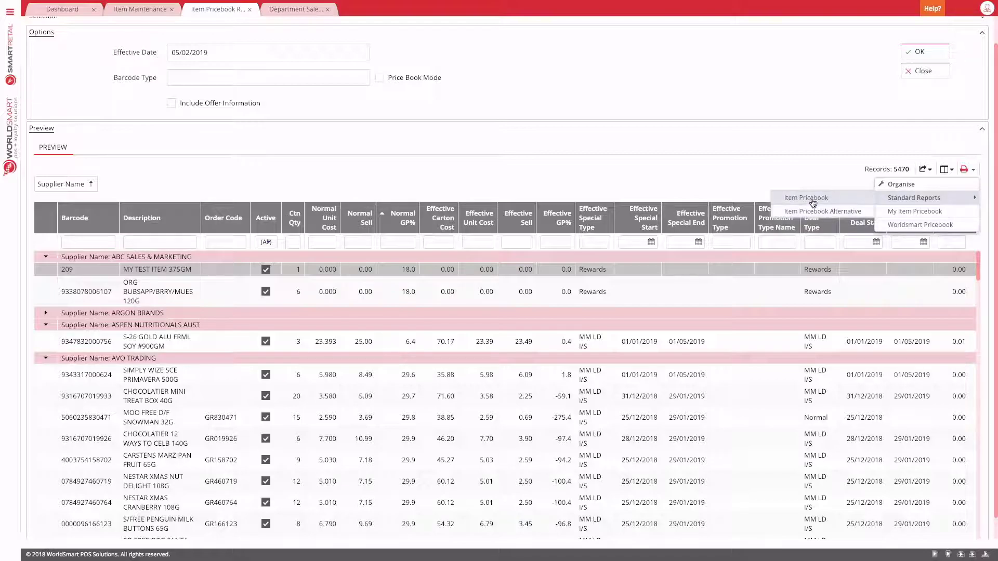
left_click(806, 198)
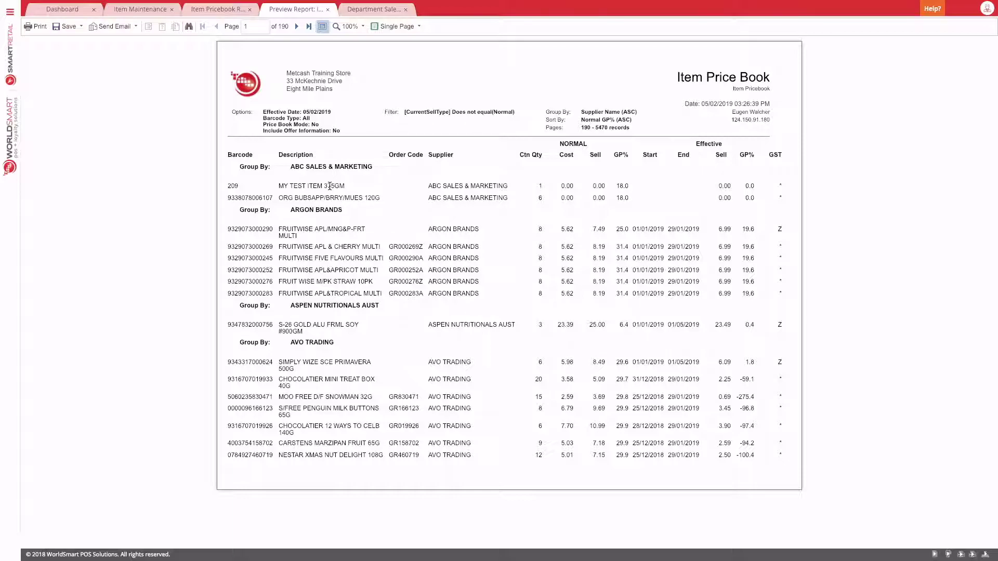
left_click_drag(582, 114, 638, 111)
left_click(328, 9)
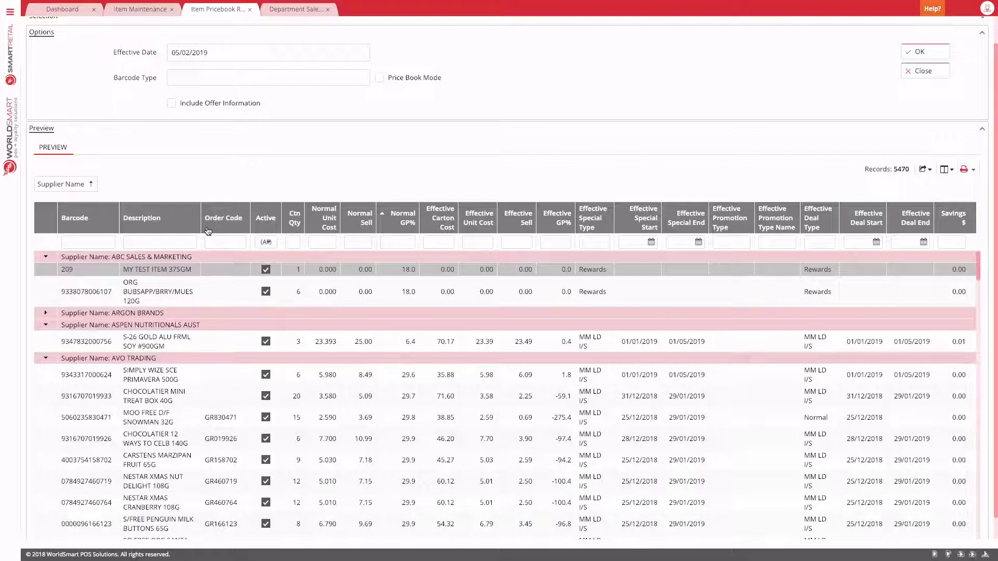
Step: Sort the pricebook by Description and preview the Item Pricebook Alternative printout
left_click(160, 217)
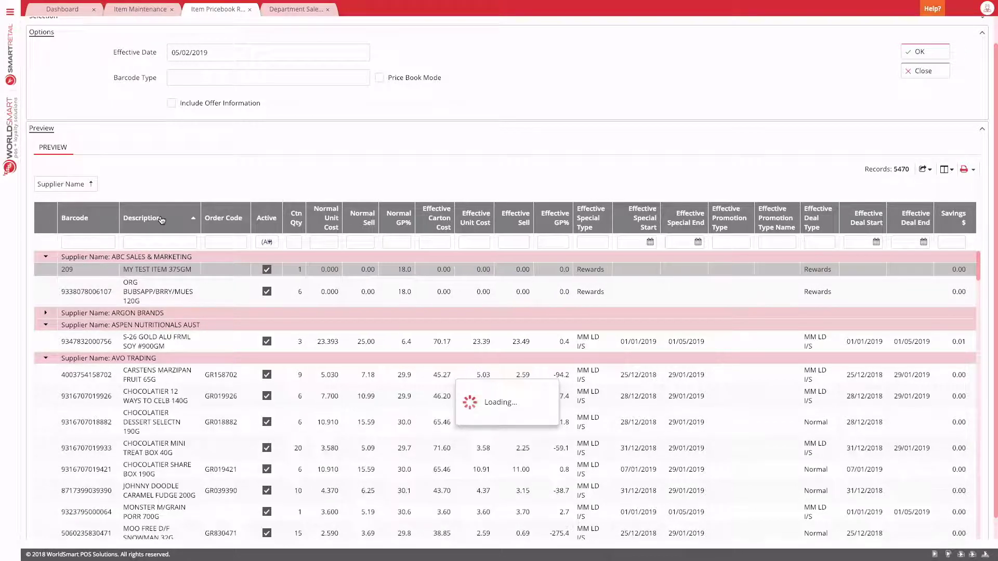
left_click(974, 172)
mouse_move(915, 198)
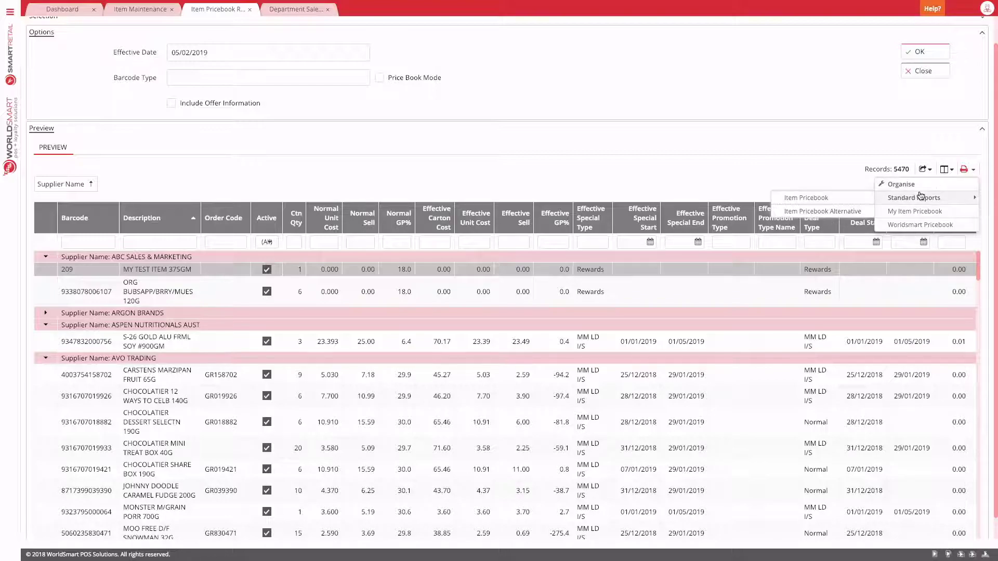
left_click(832, 211)
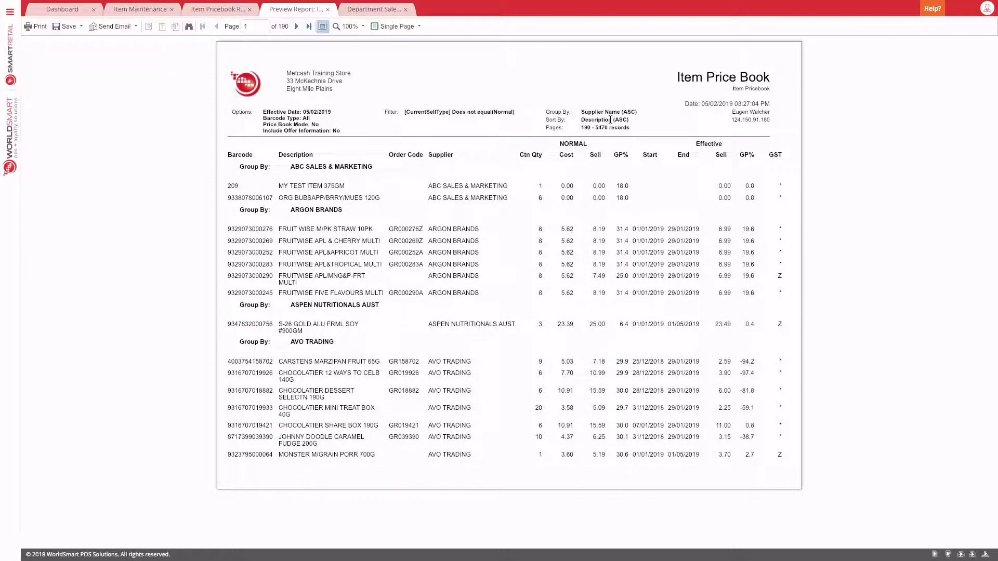
Step: Close the print preview and return to the supplier-grouped pricebook grid
left_click(328, 10)
scroll(321, 161, "up", 1)
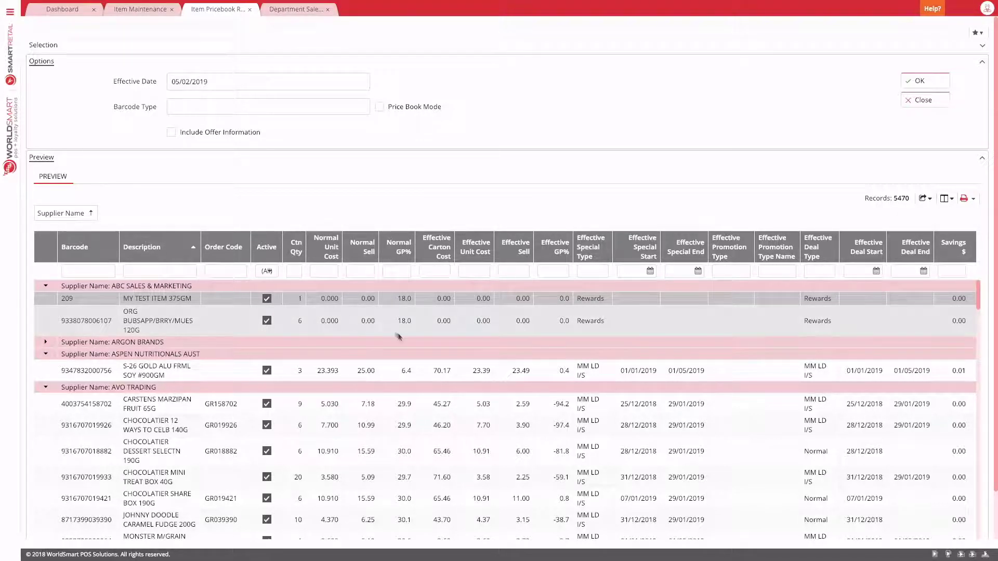
scroll(377, 359, "down", 5)
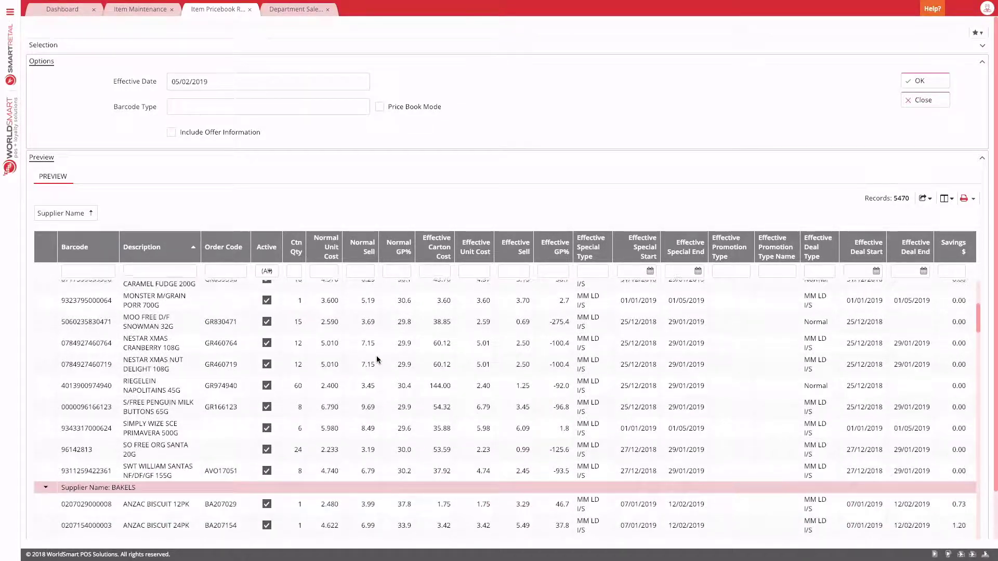
scroll(378, 359, "up", 5)
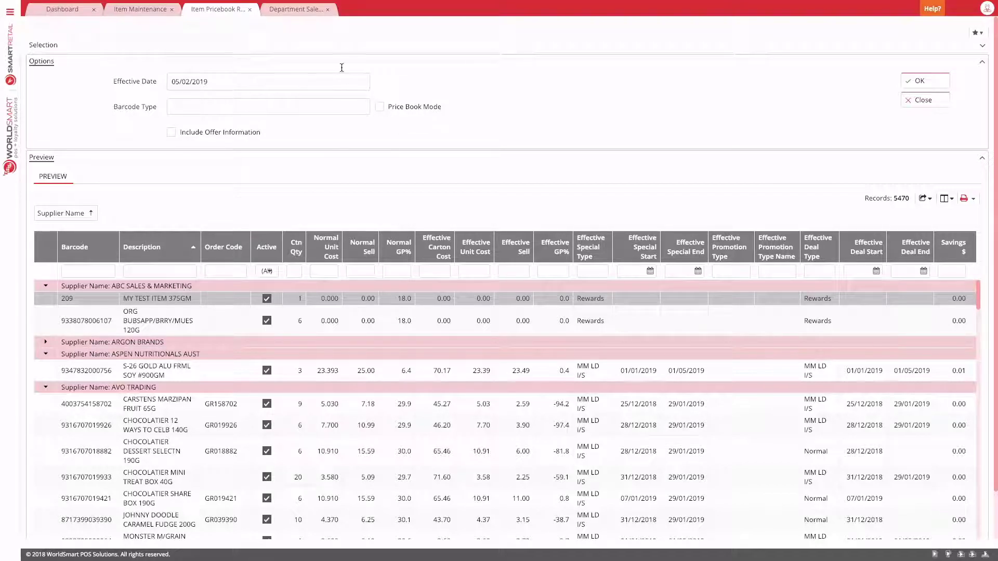
Step: Run the Department Sales report for the period 15/11/2018
left_click(301, 10)
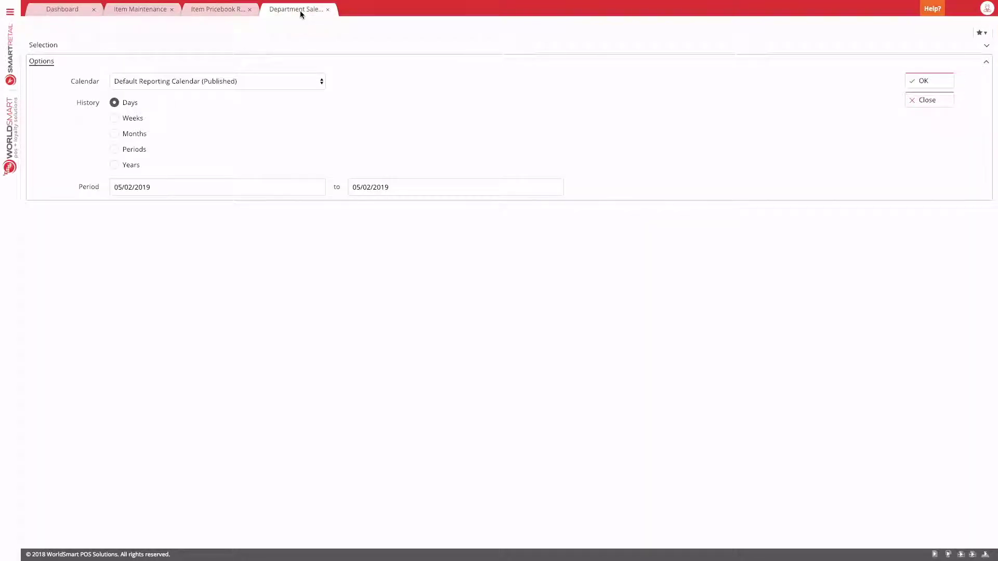
double_click(172, 188)
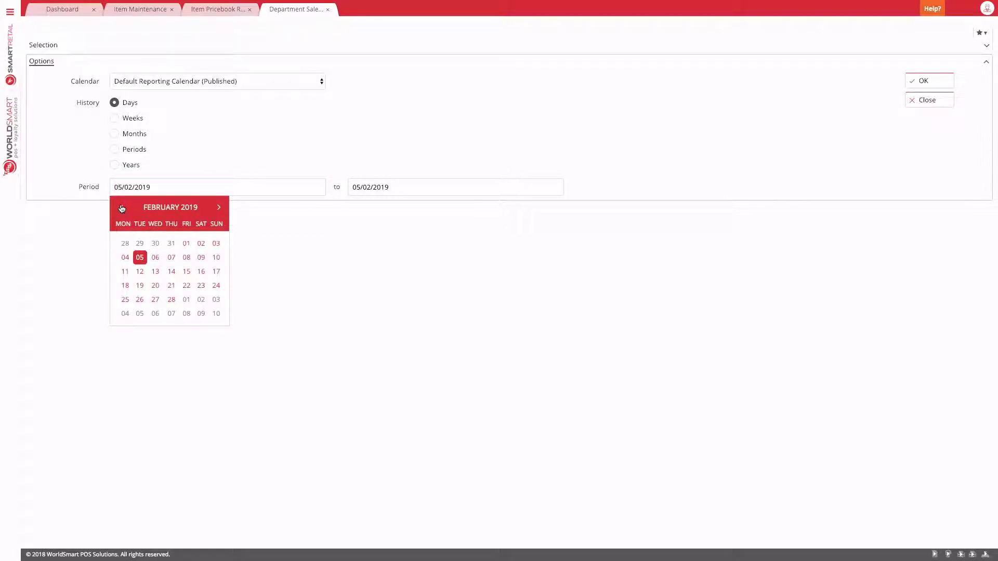
left_click(121, 208)
left_click(122, 207)
left_click(122, 207)
left_click(171, 271)
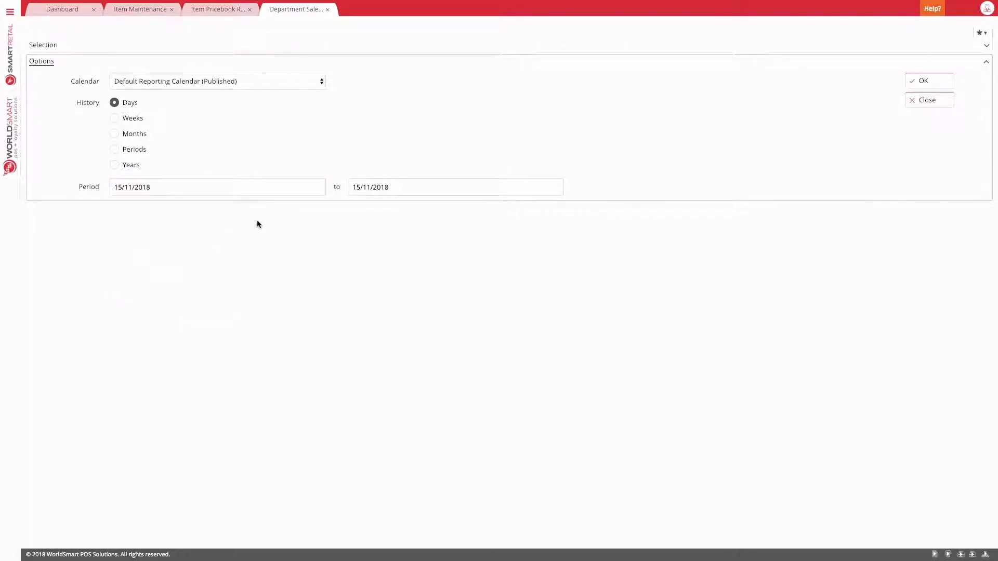
left_click(935, 82)
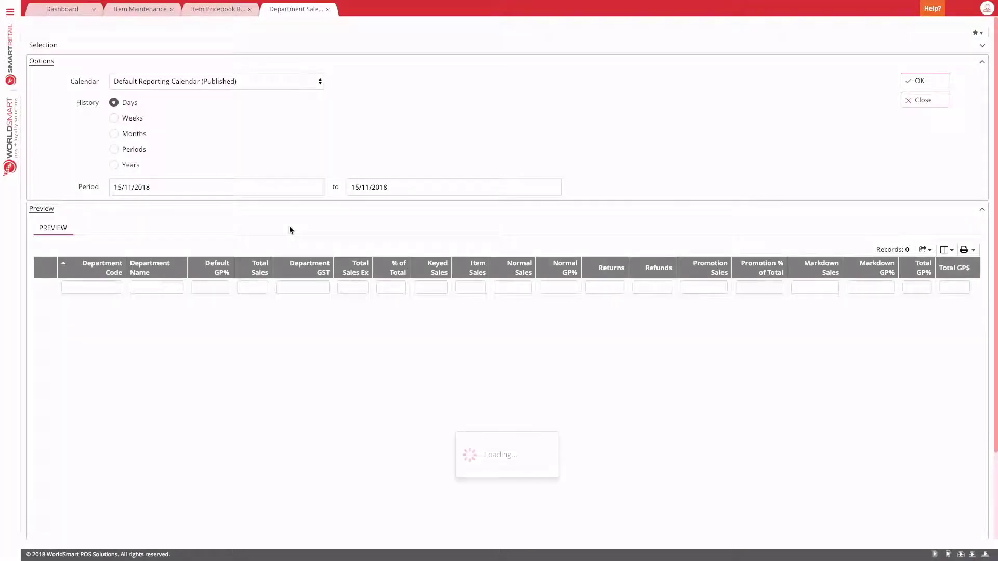
Step: Preview the 2-page Department Sales Report printout, then close the preview
scroll(290, 227, "down", 5)
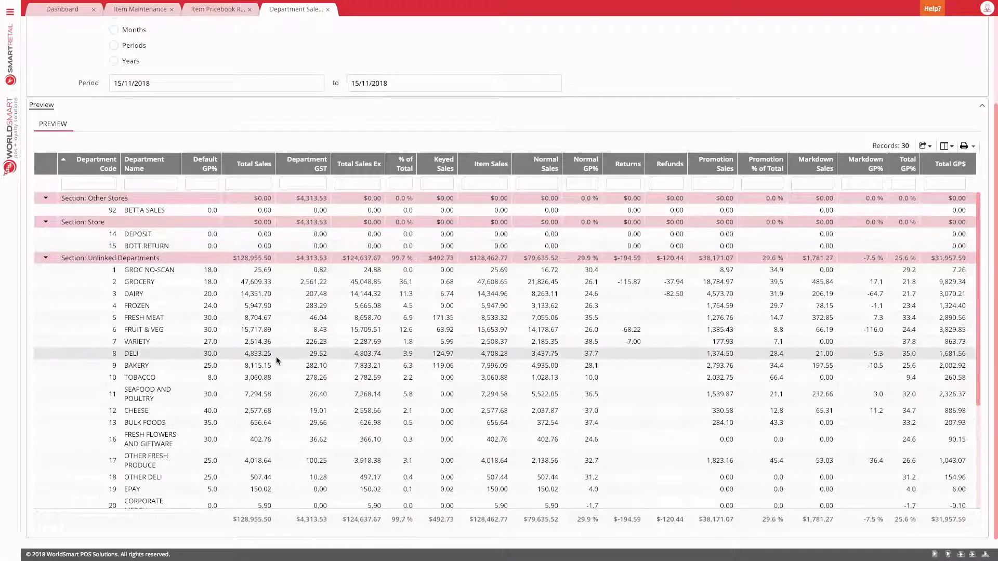
scroll(274, 254, "down", 2)
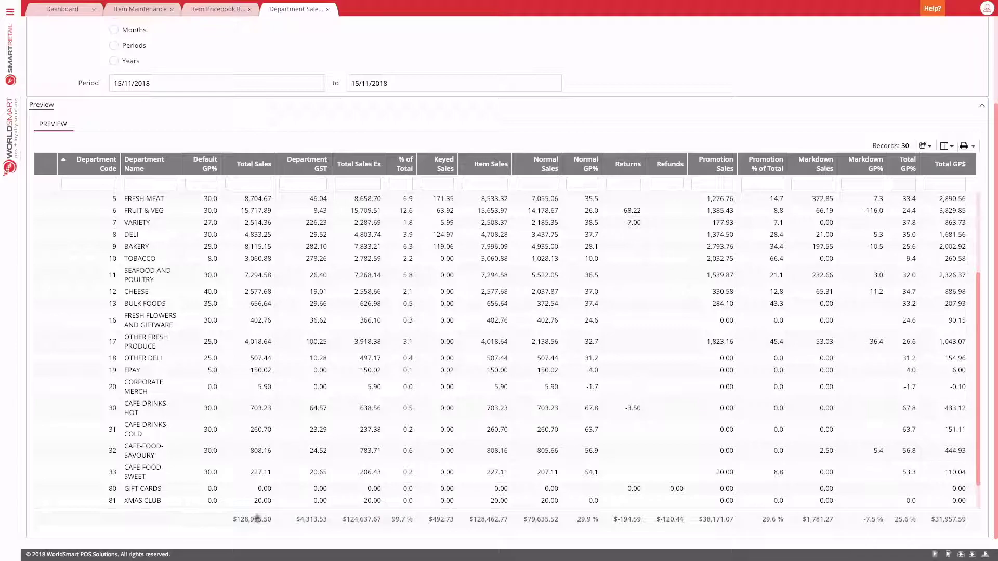
left_click(964, 148)
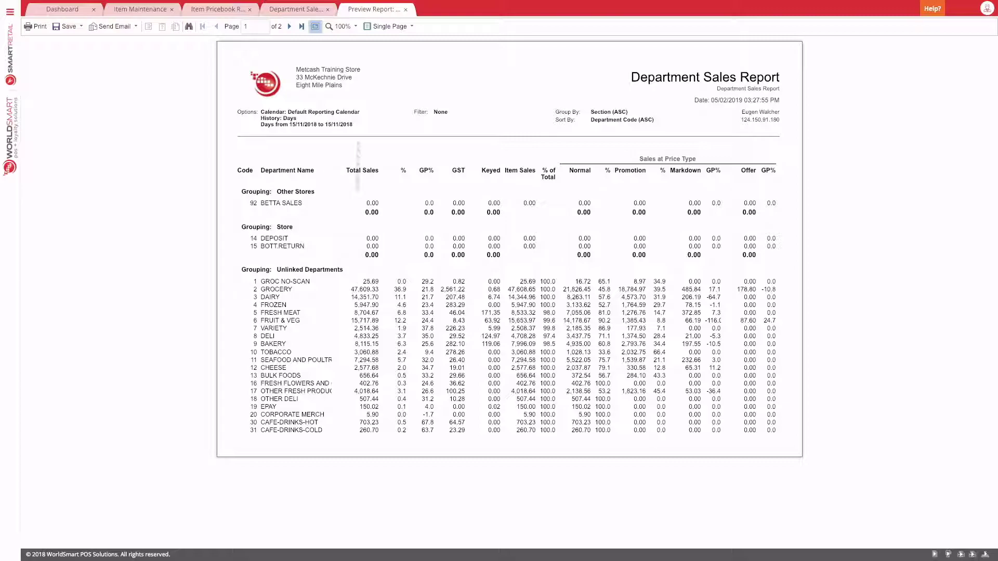
left_click(405, 11)
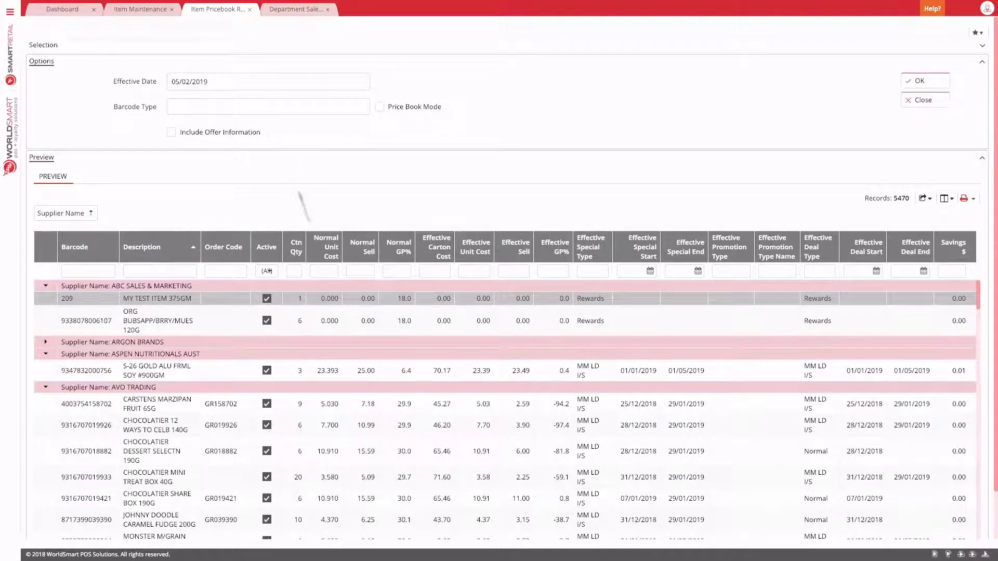
Step: Select the item with barcode 209 and display the report's filter criteria
left_click(183, 314)
left_click(178, 302)
left_click(978, 34)
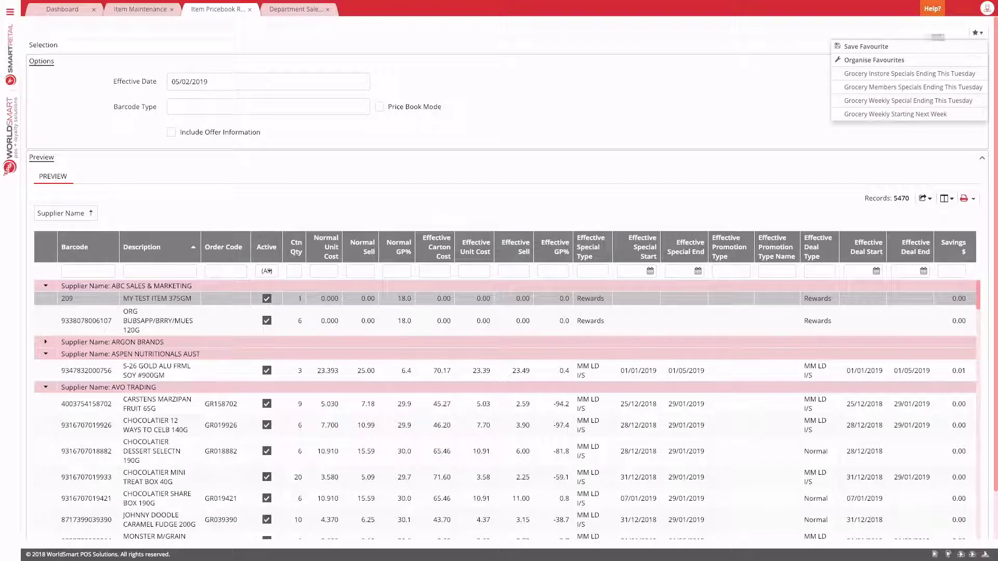
left_click(410, 45)
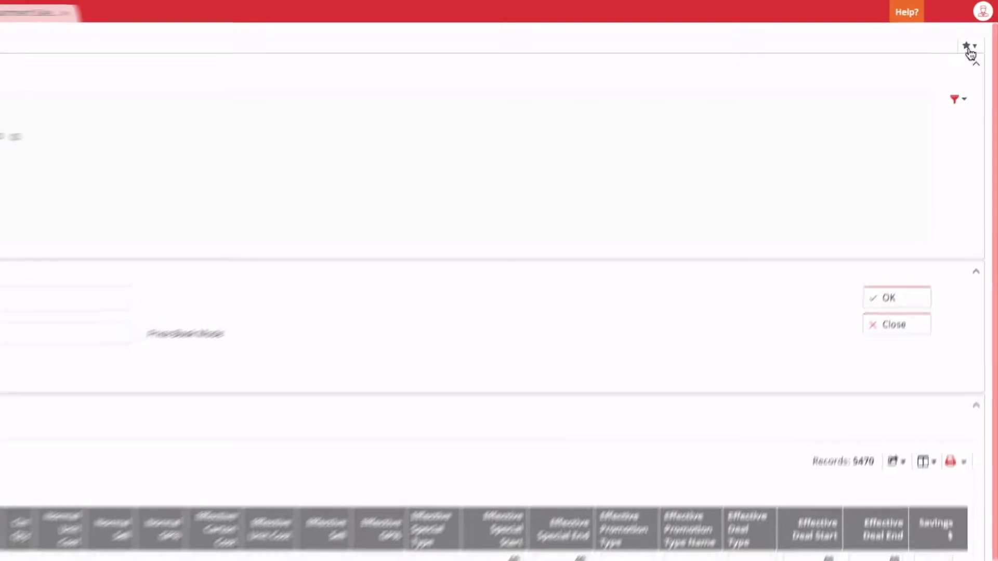
Step: Save the report as favourite 'Current Specials active today' with the default effective date
left_click(968, 47)
left_click(830, 68)
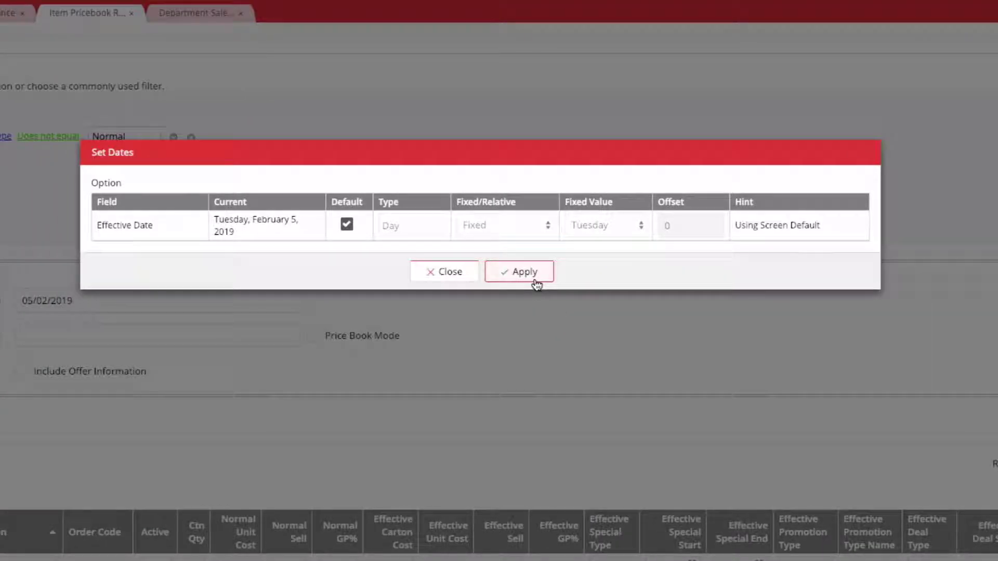
left_click(396, 272)
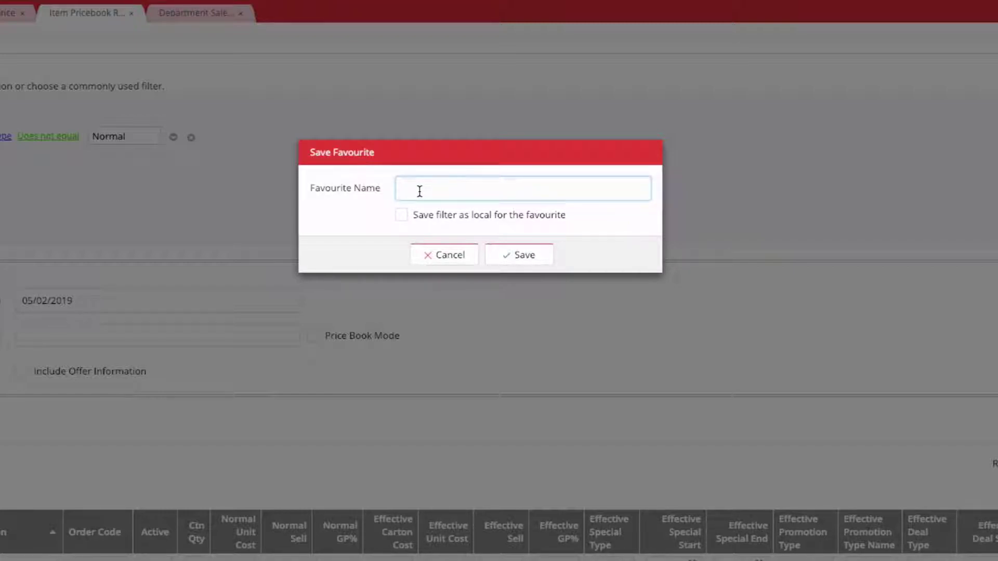
type("Current Specials active")
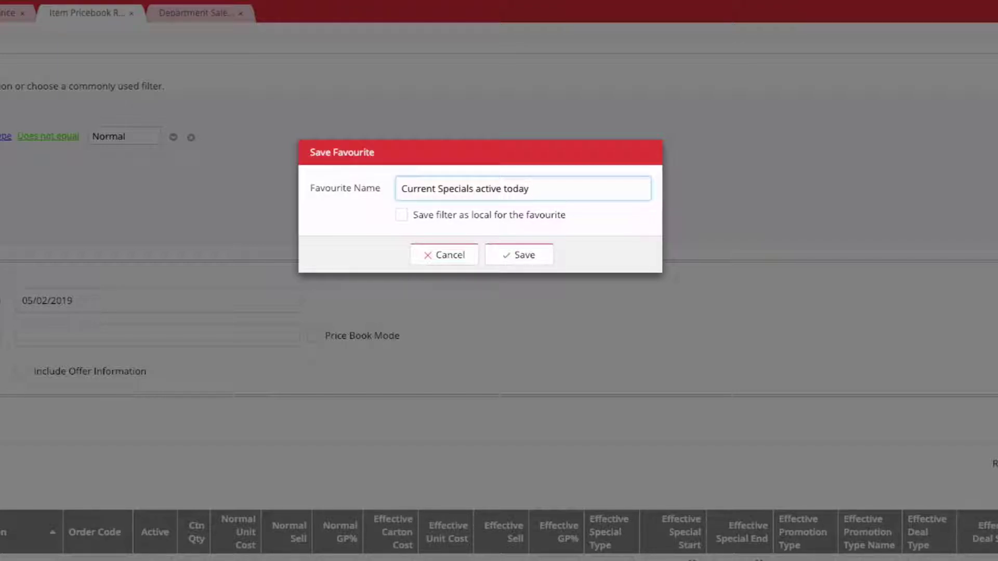
type(" today")
left_click(538, 257)
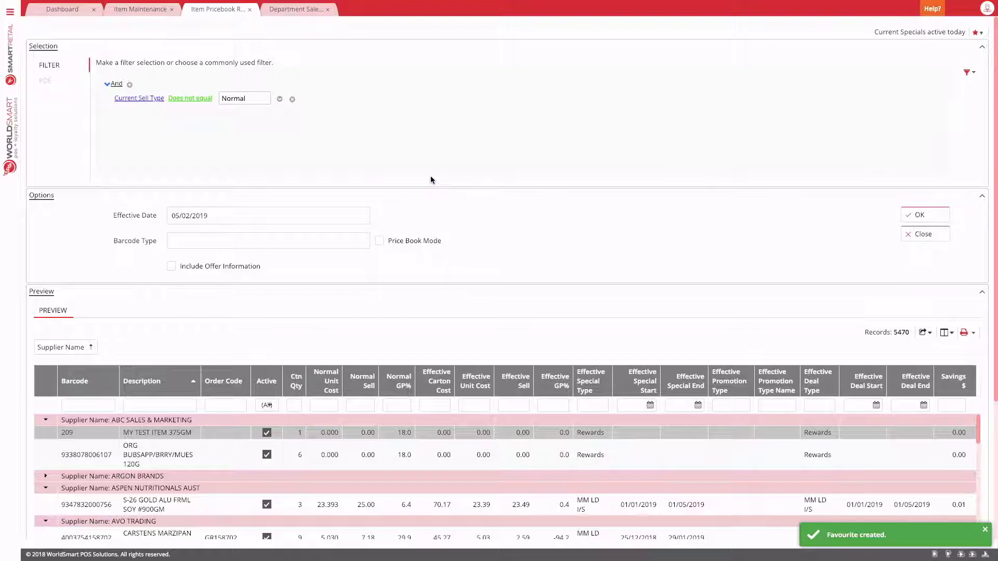
left_click(251, 10)
Step: Reopen the Item Pricebook report from the 'Current Specials active today' favourite via menu search 'curre'
left_click(10, 13)
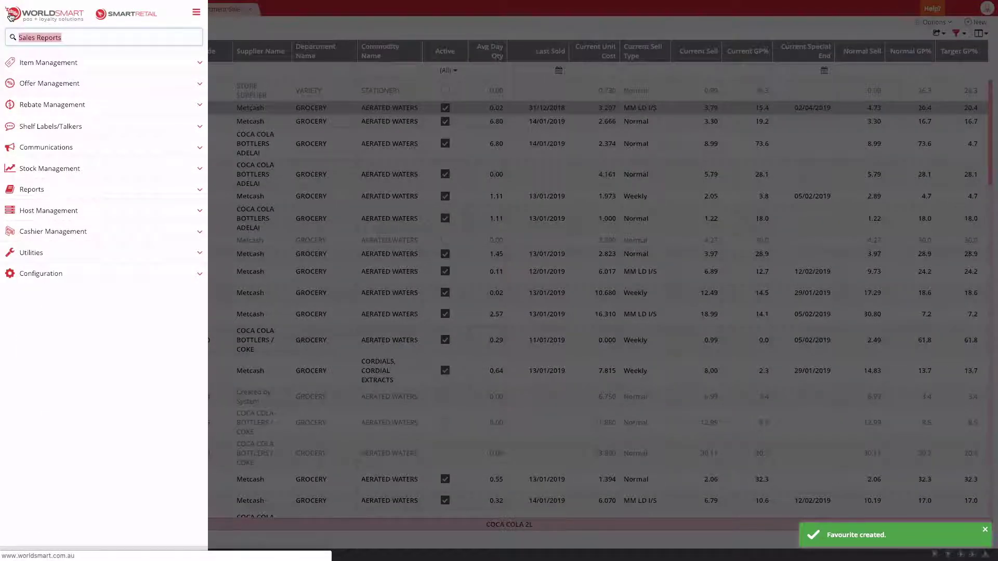
type("curre")
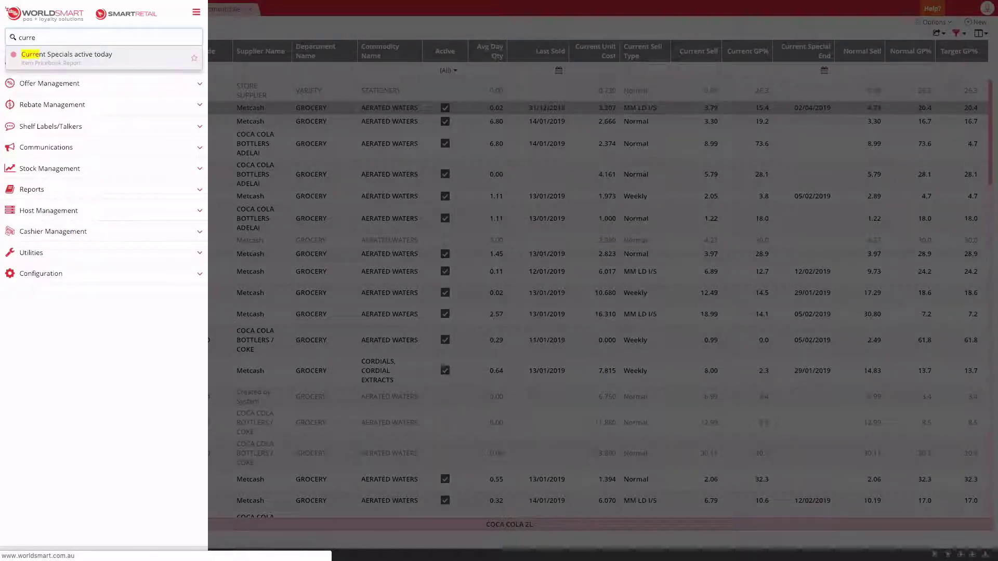
left_click(78, 60)
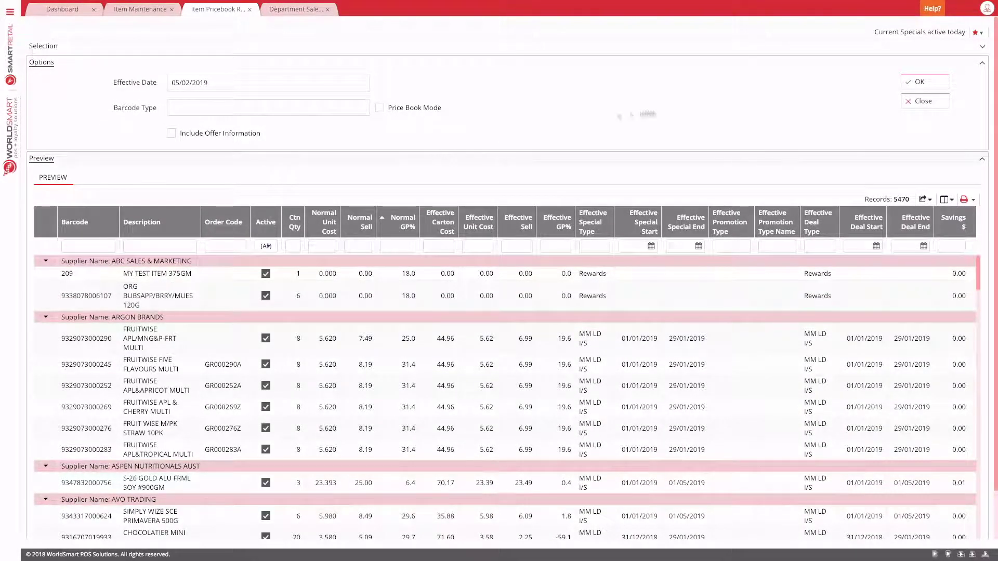
left_click(980, 33)
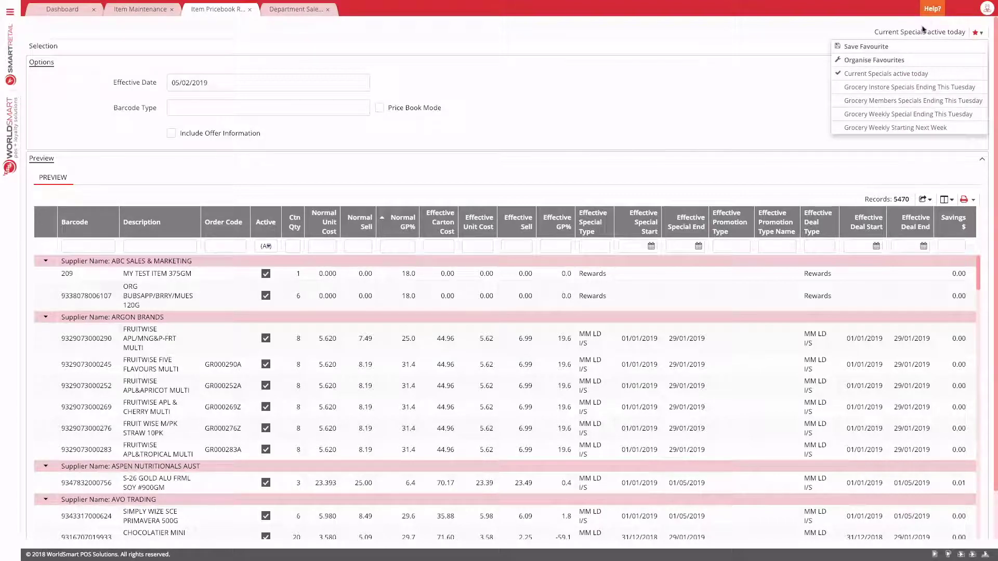
Step: Share the 'Current Specials active today' favourite from the Organise Favourites dialog
left_click(891, 61)
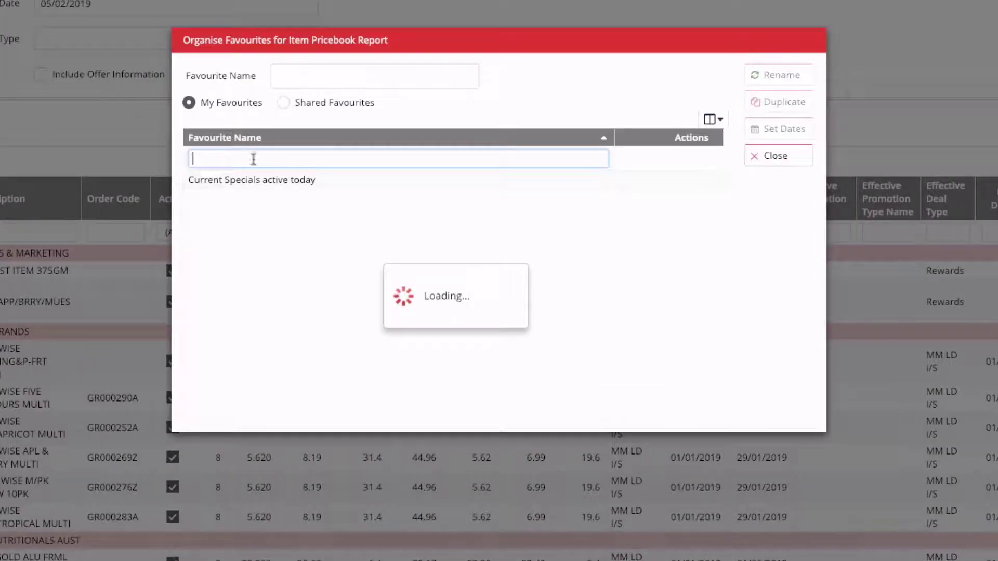
left_click(248, 178)
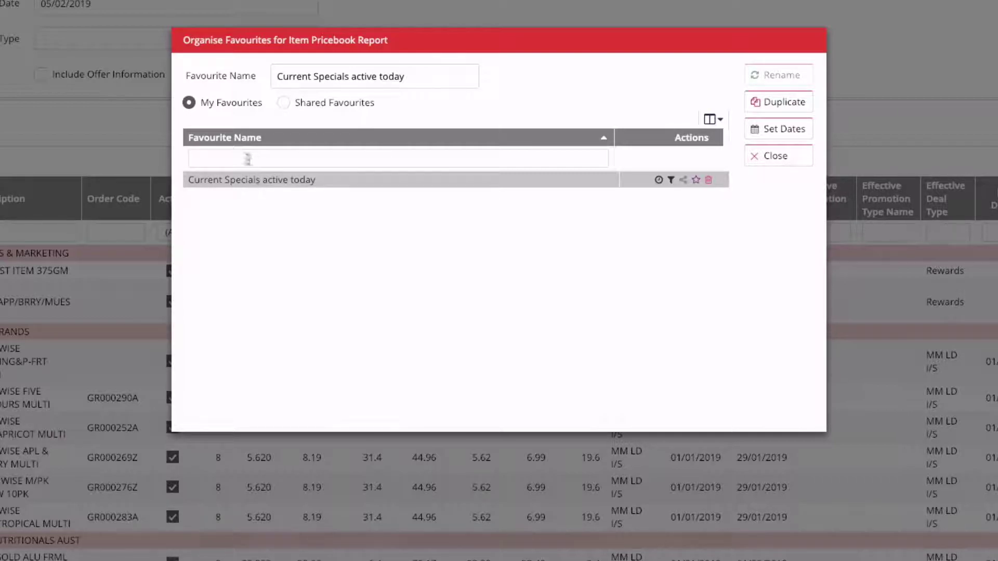
mouse_move(658, 181)
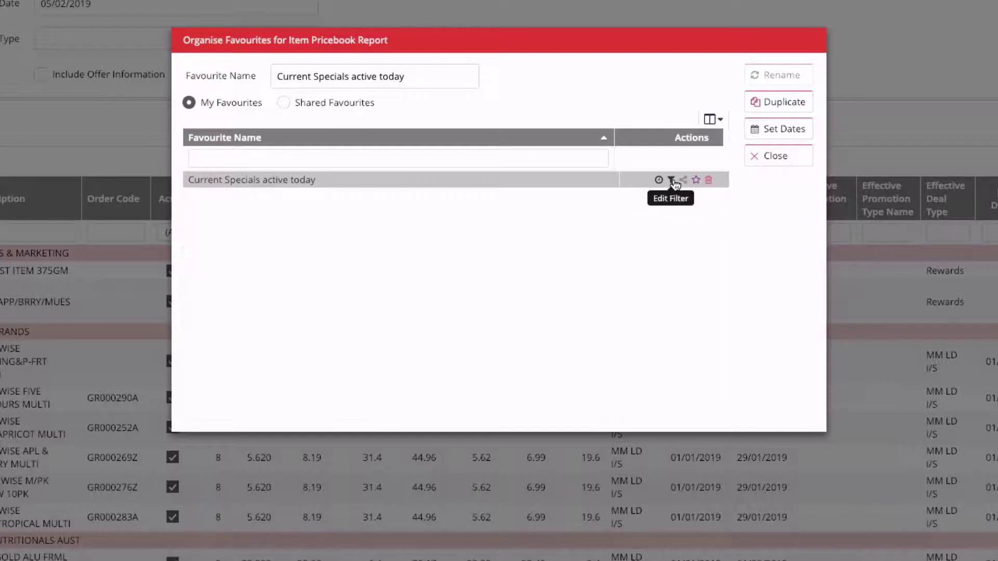
left_click(683, 180)
mouse_move(683, 180)
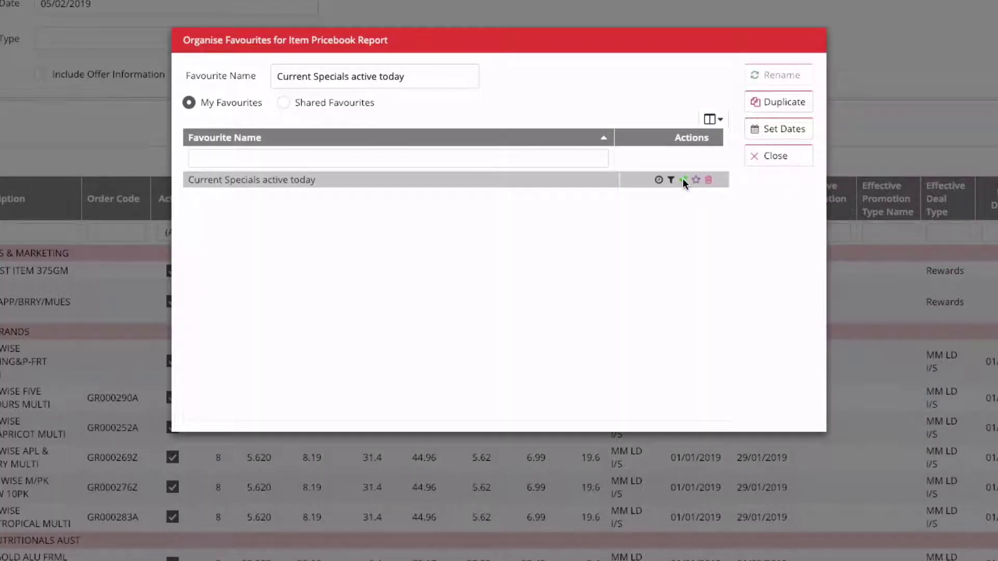
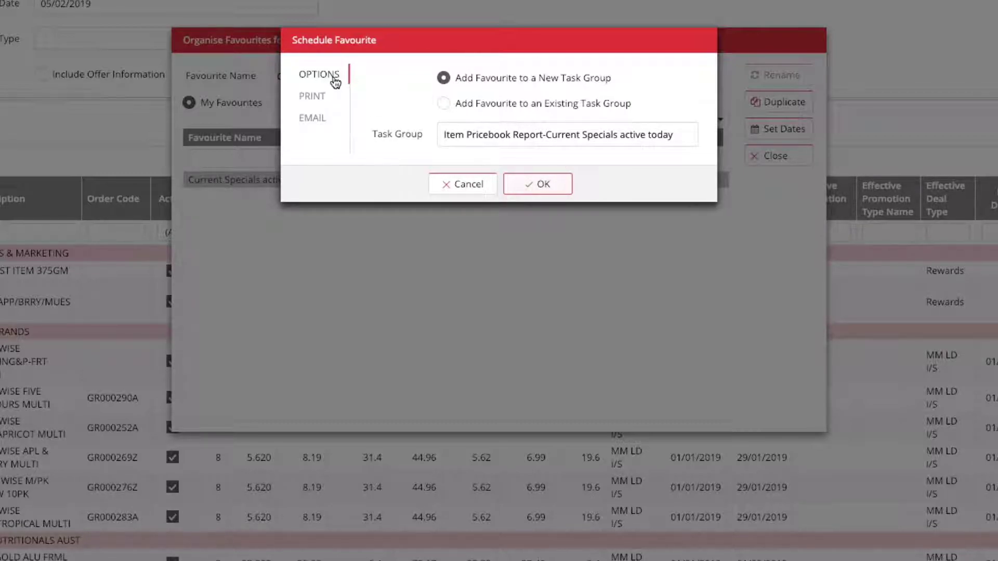
Step: Check the schedule's print and email settings and the new task group name
left_click(314, 97)
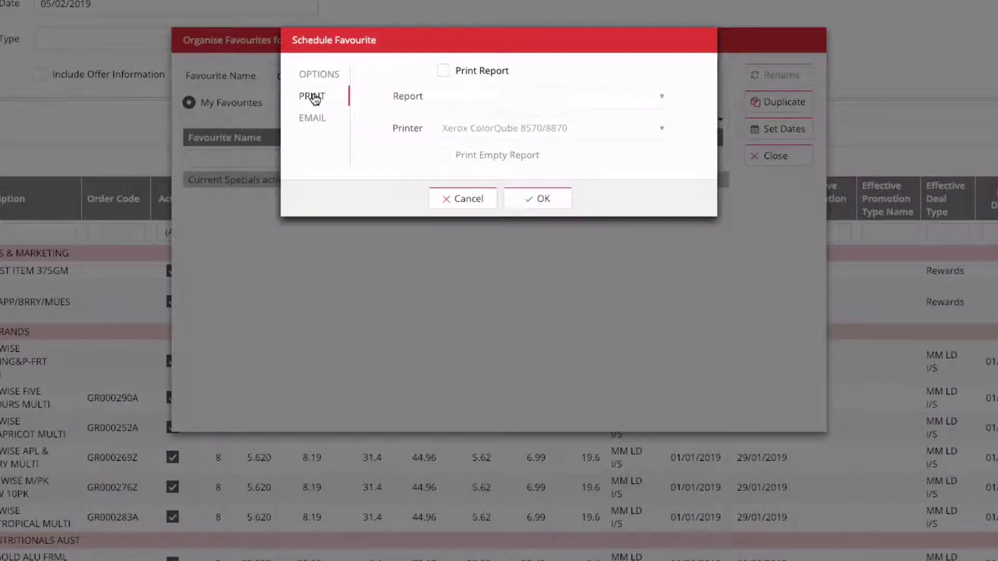
left_click(314, 120)
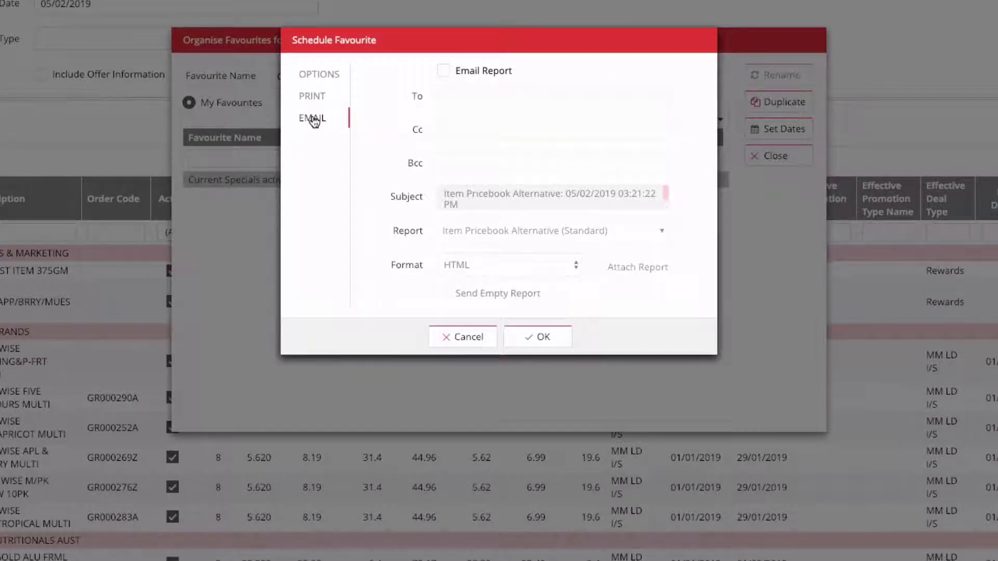
left_click(320, 75)
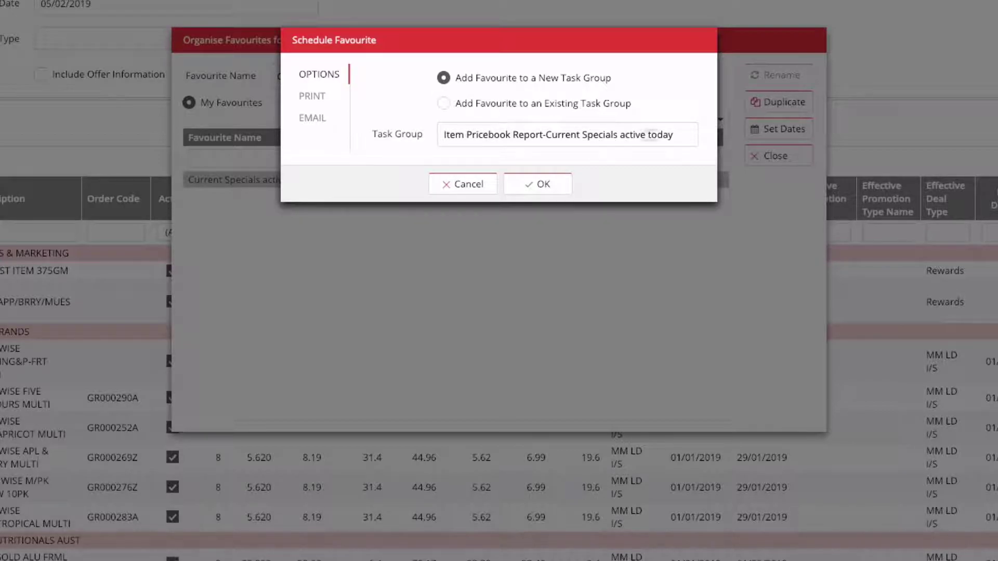
left_click(568, 135)
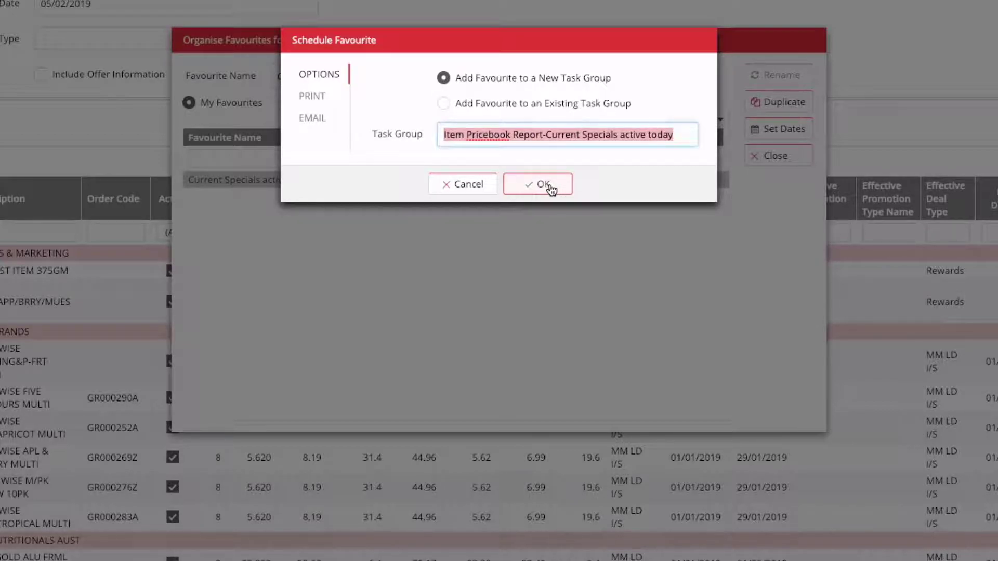
left_click(310, 123)
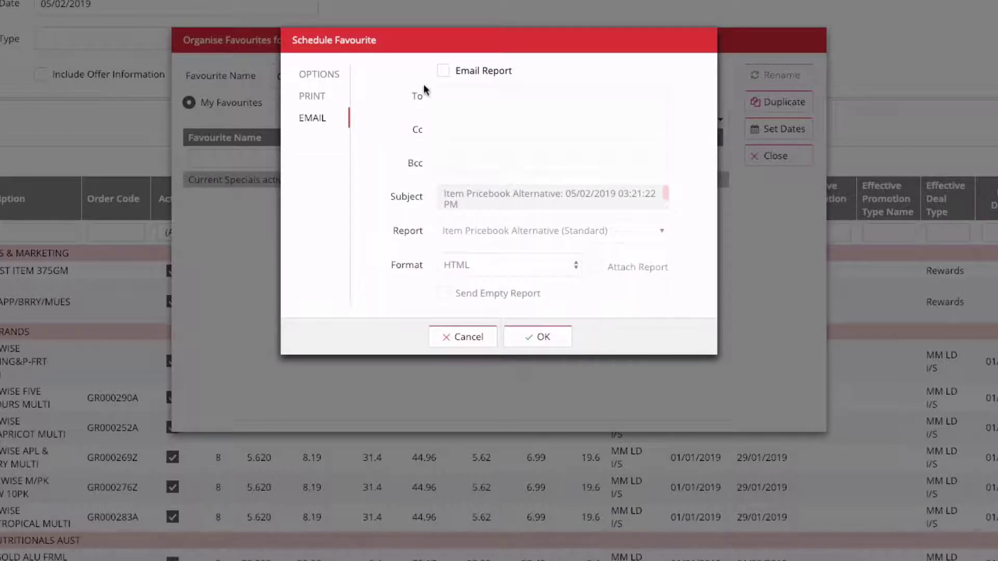
Step: Enable report emailing to the store's e-mail address and start revising the subject
left_click(443, 70)
left_click(459, 94)
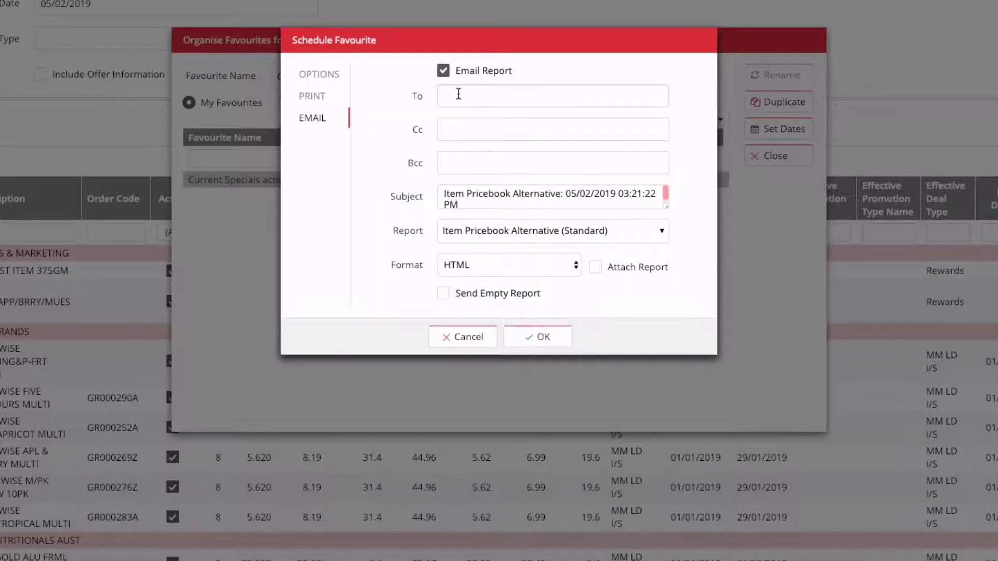
key("Return")
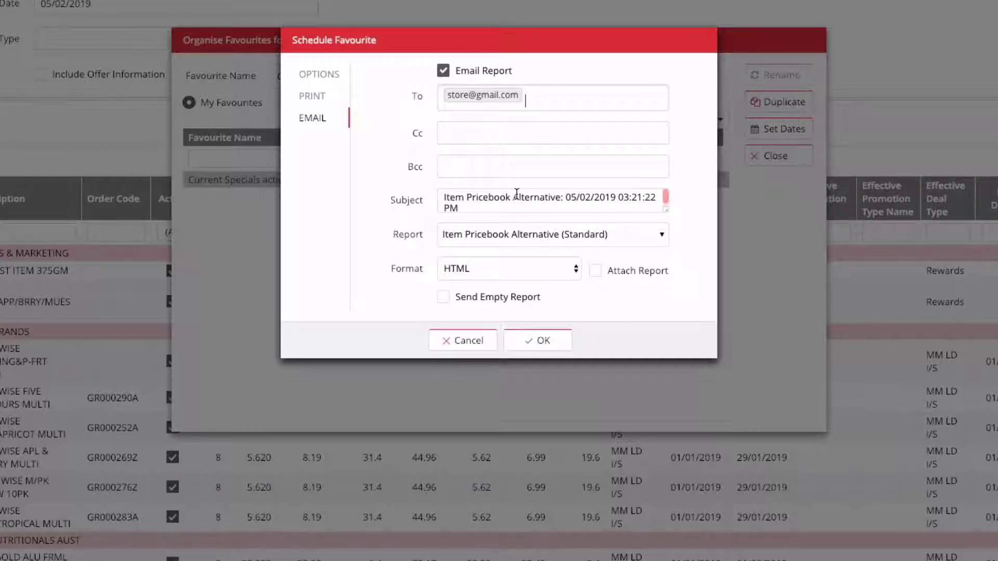
left_click_drag(514, 197, 541, 215)
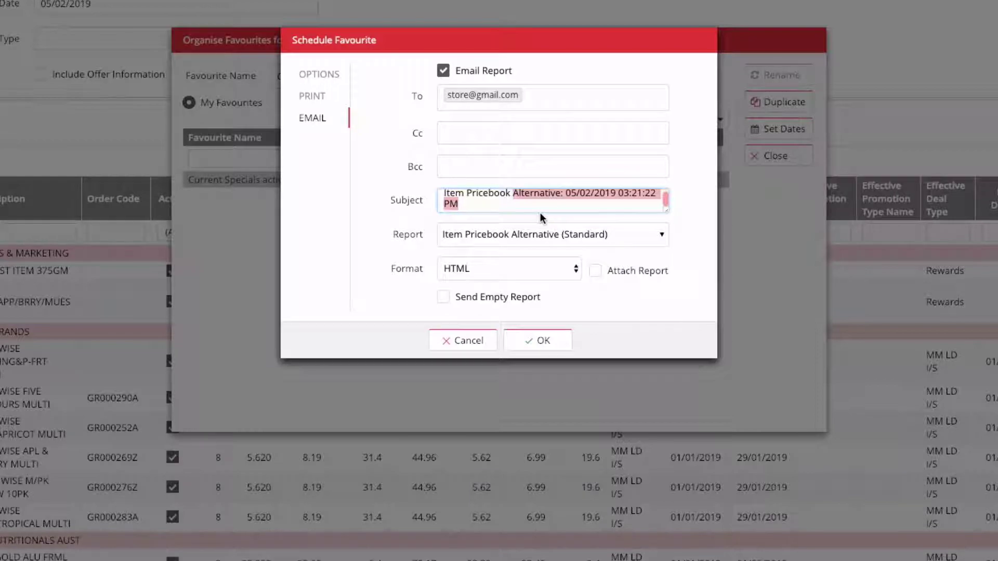
type("of C")
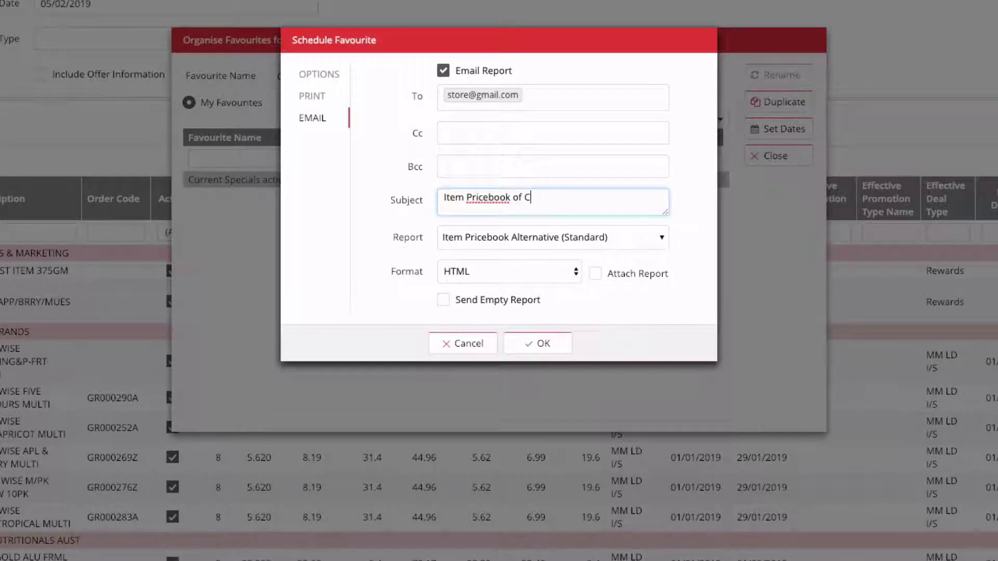
type("Uurrent Specials")
left_click(529, 241)
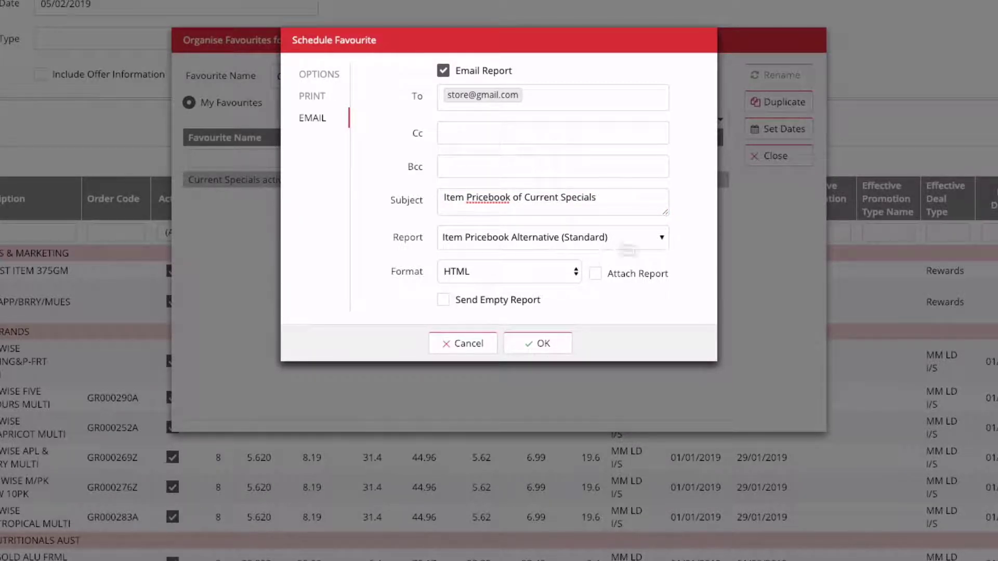
Step: Email Item Pricebook (Standard) as an attached PDF, subject 'Item Pricebook for Current specials'
left_click(627, 246)
left_click(542, 258)
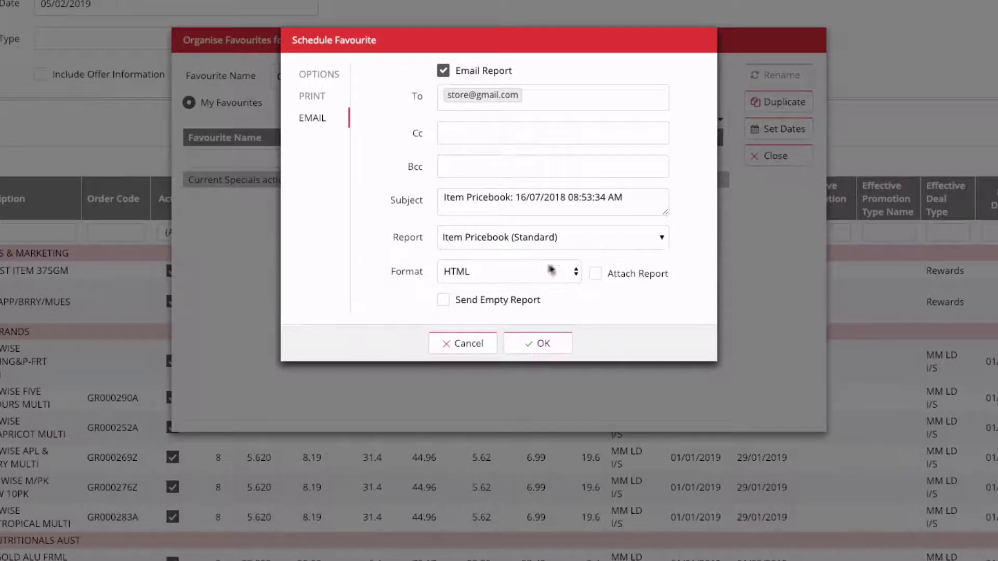
left_click(551, 271)
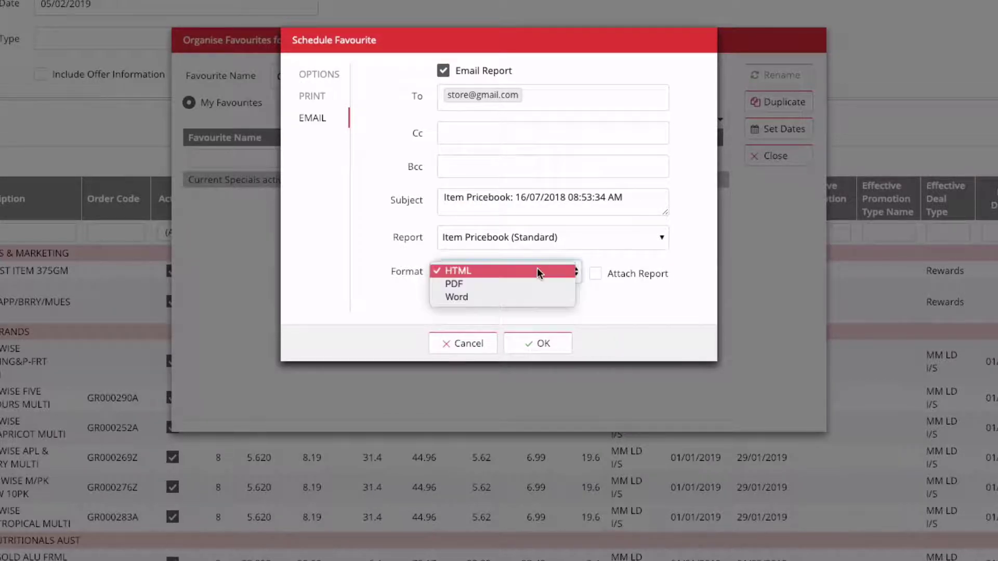
left_click(495, 285)
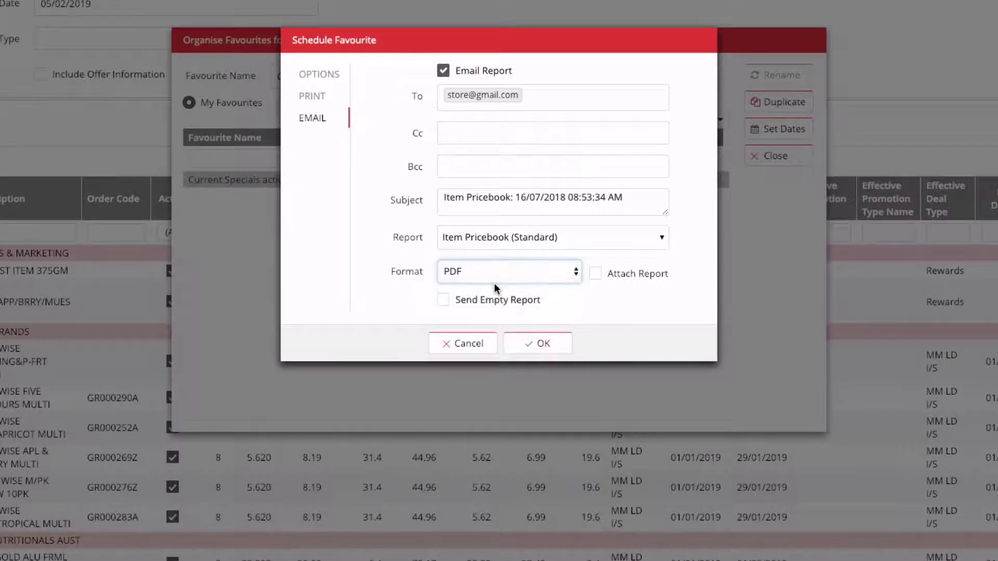
left_click(595, 275)
left_click_drag(641, 206, 339, 185)
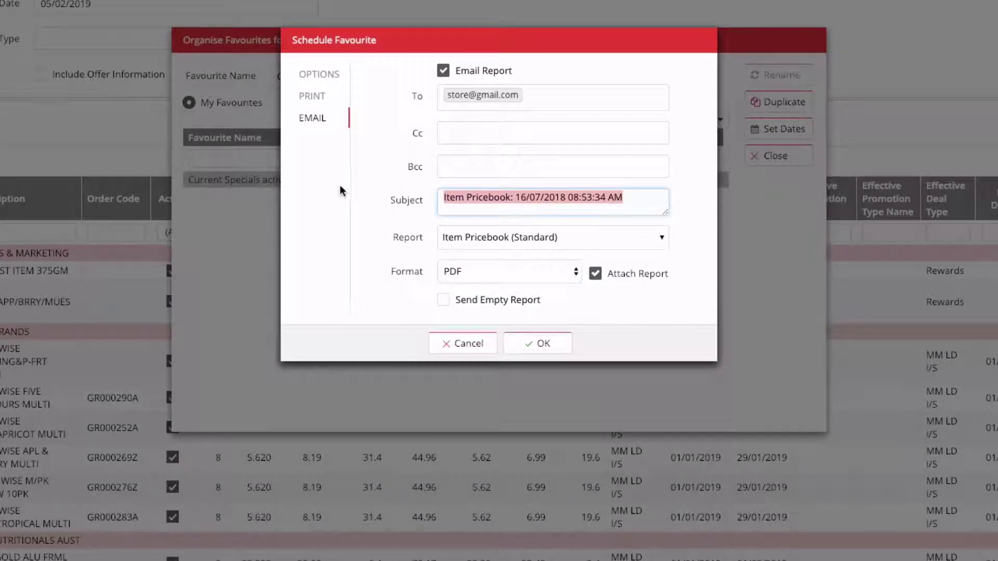
type("Item ")
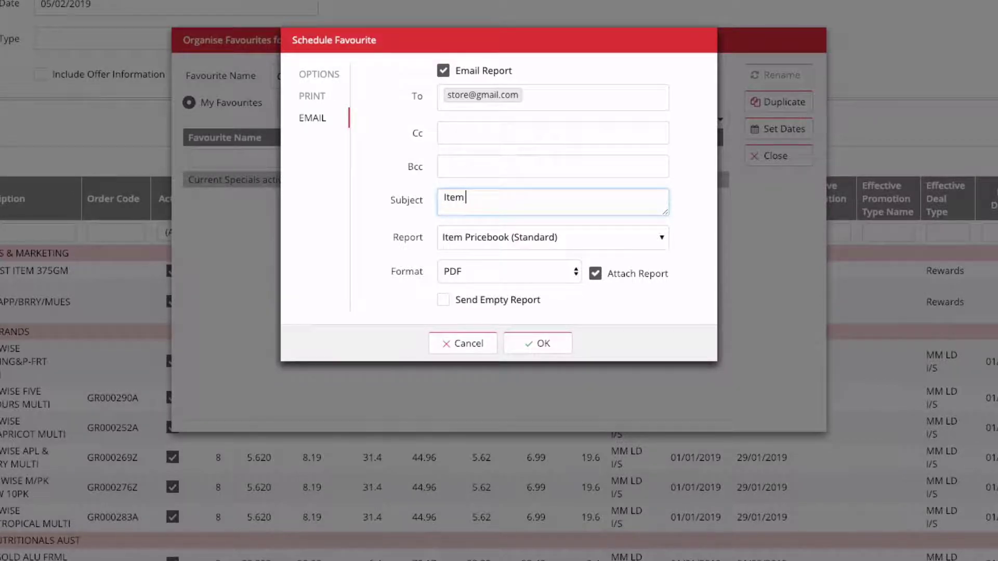
type("Pricebook for Current specials")
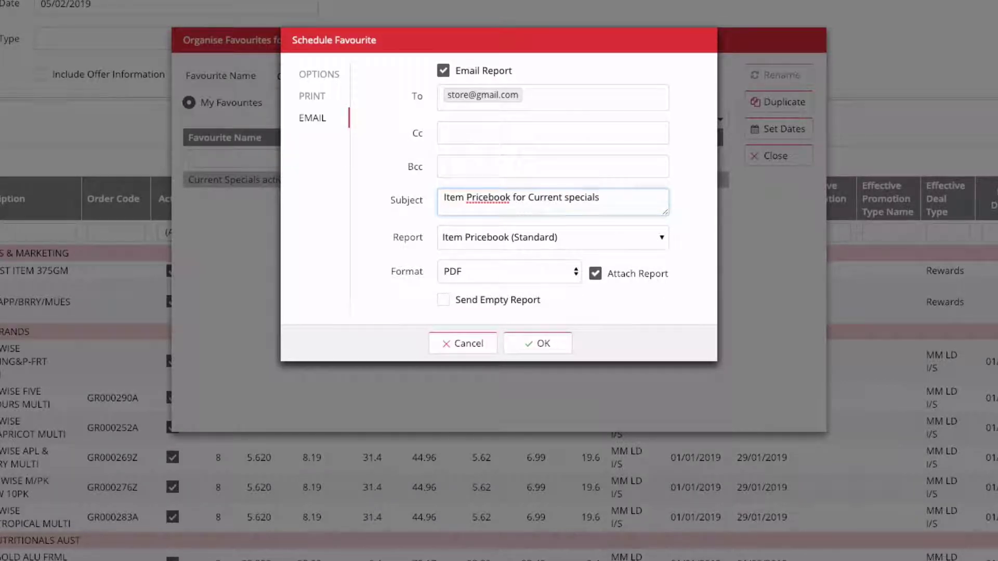
left_click(545, 349)
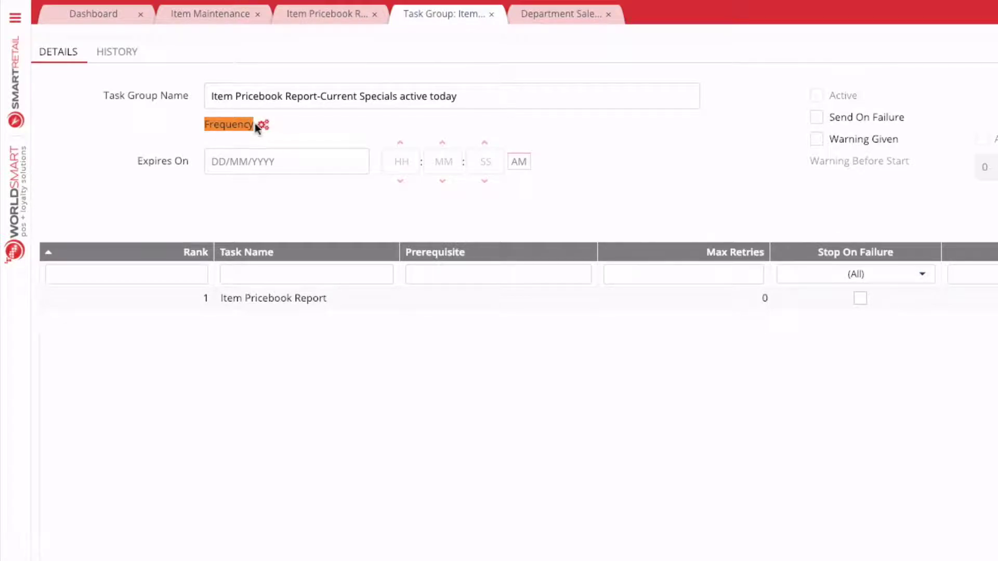
Step: Make the task group recur daily starting 05/02/2019 at 6:00:00
left_click(263, 125)
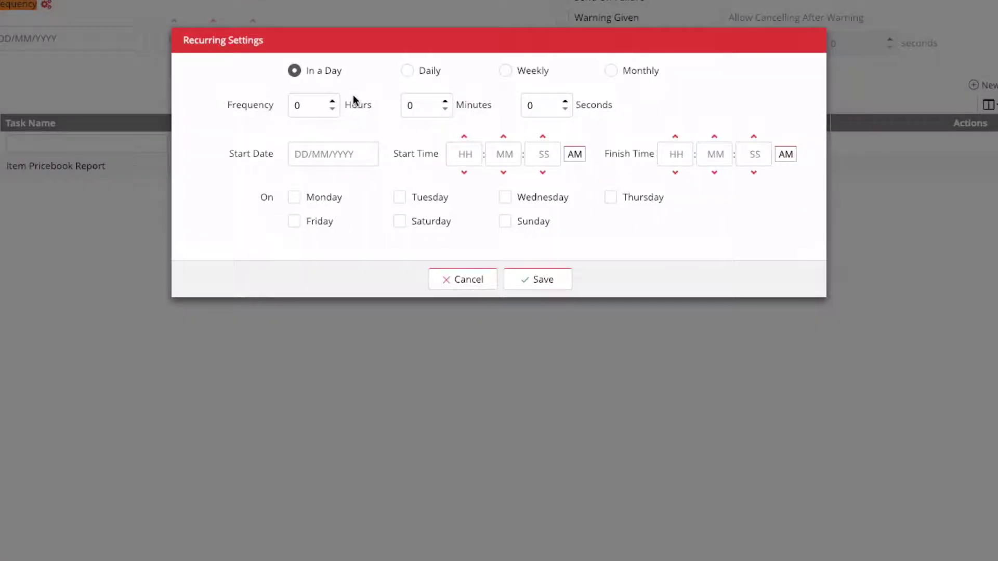
left_click(408, 71)
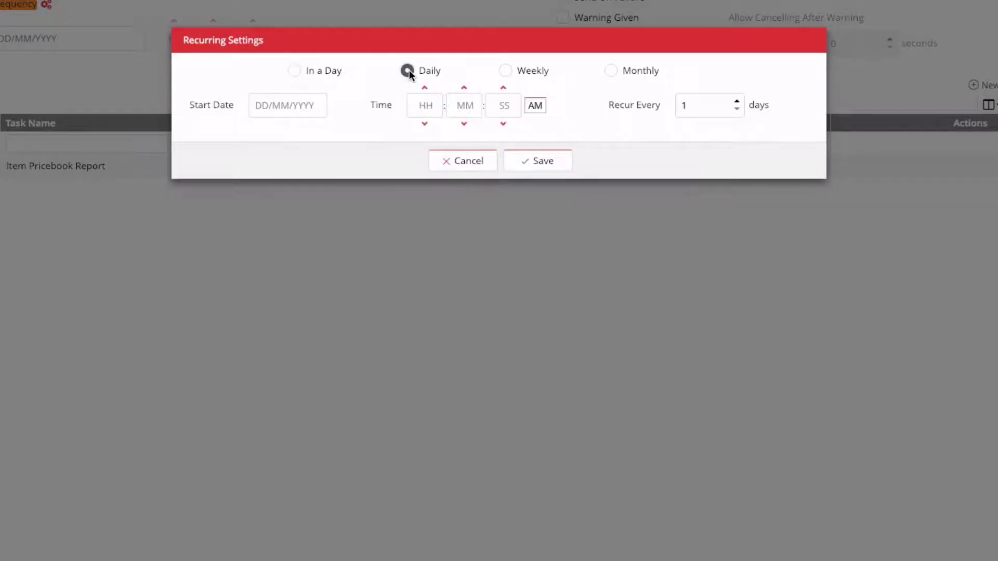
left_click(285, 101)
type("05/02/2019")
left_click(427, 106)
type("6")
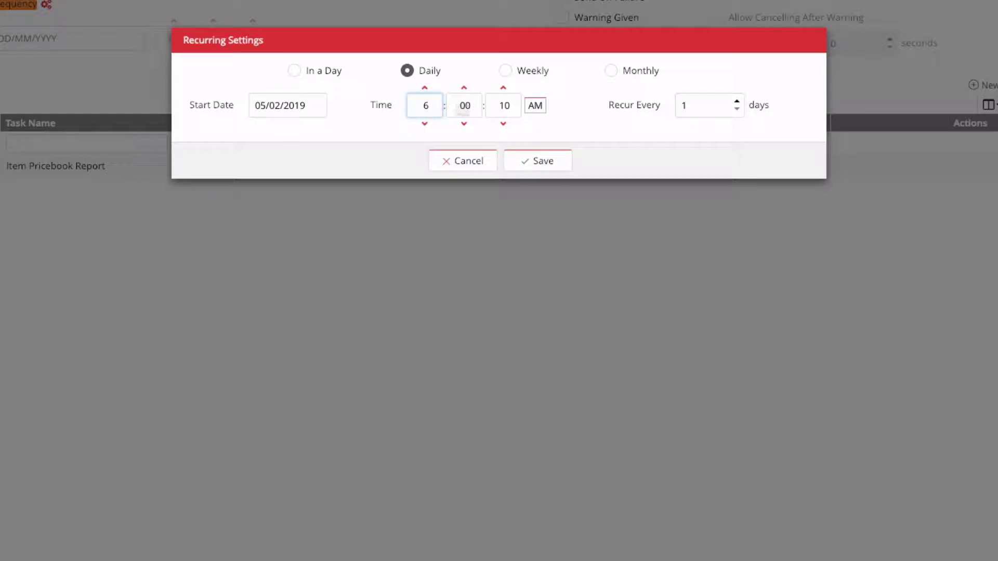
left_click(517, 109)
type("00")
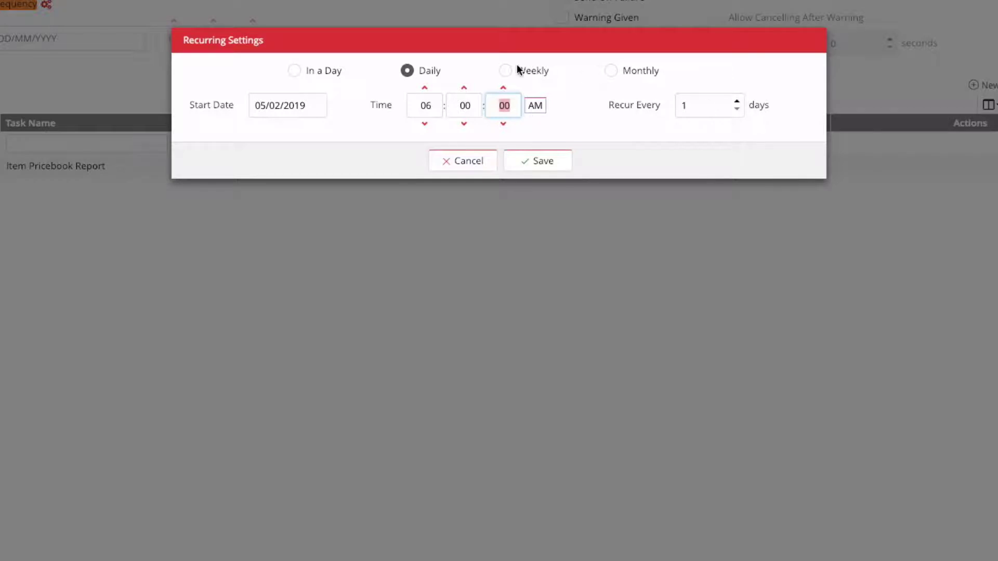
Step: Look over the weekly and monthly recurrence options, then return to Daily
left_click(505, 71)
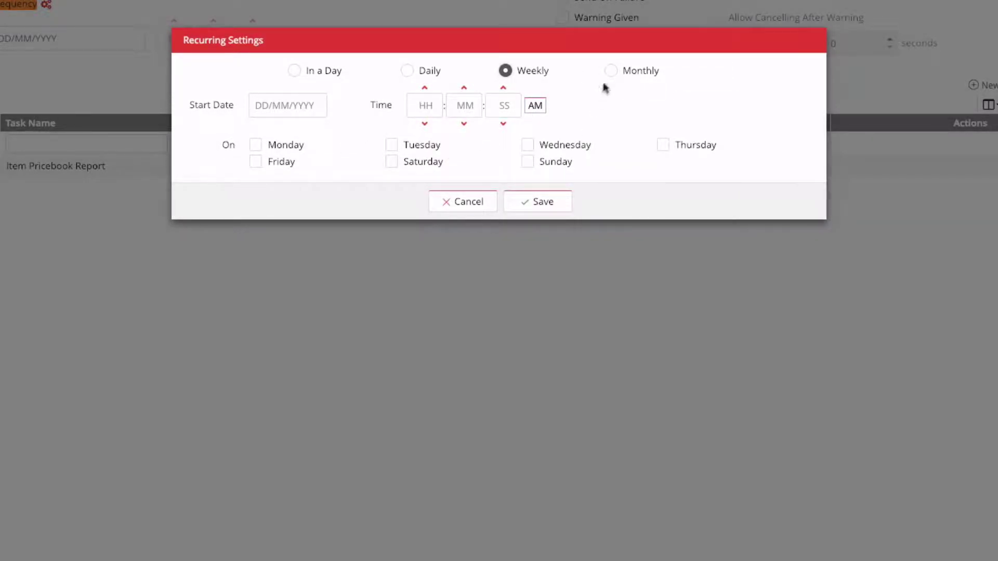
left_click(611, 69)
left_click(356, 158)
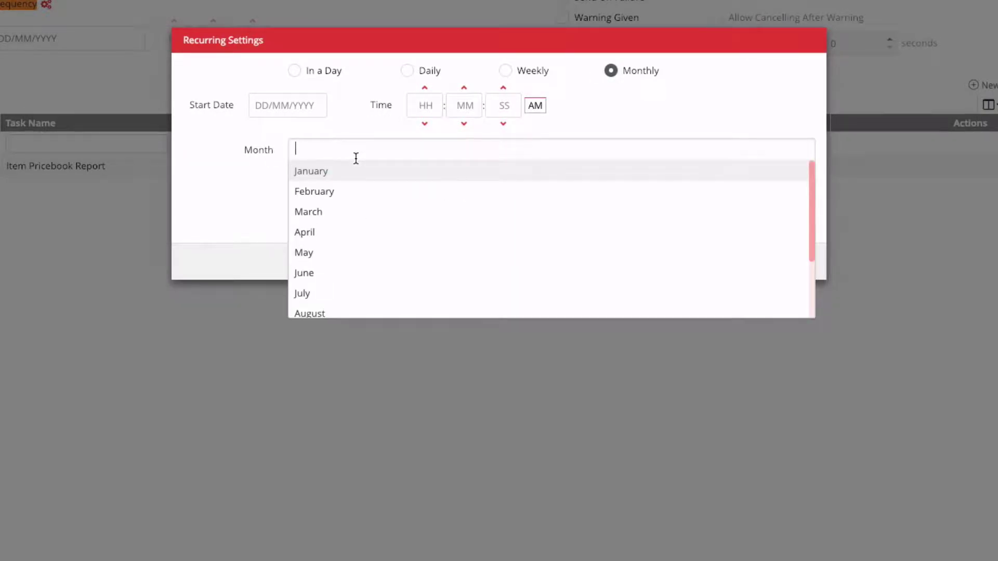
left_click(344, 148)
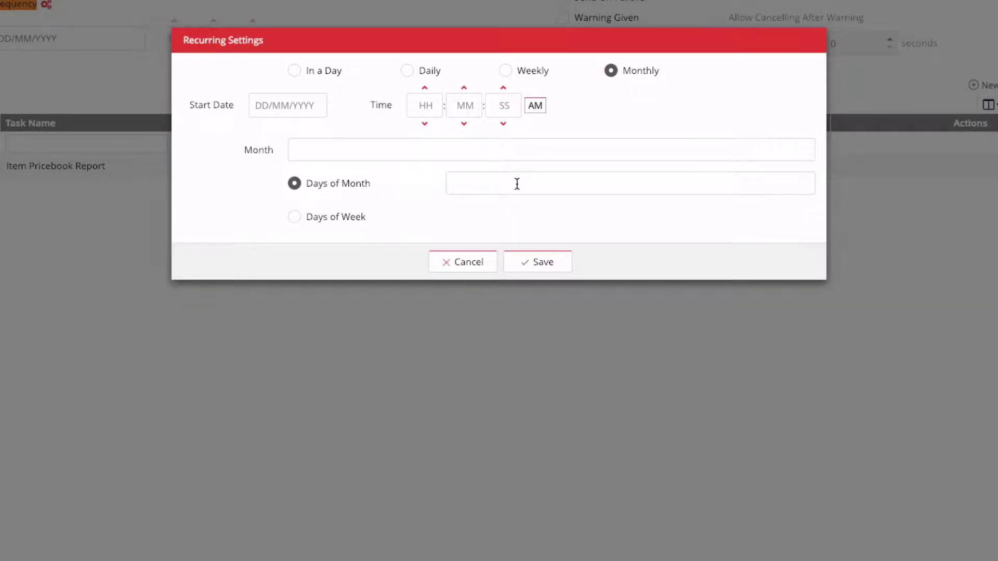
left_click(506, 70)
left_click(413, 68)
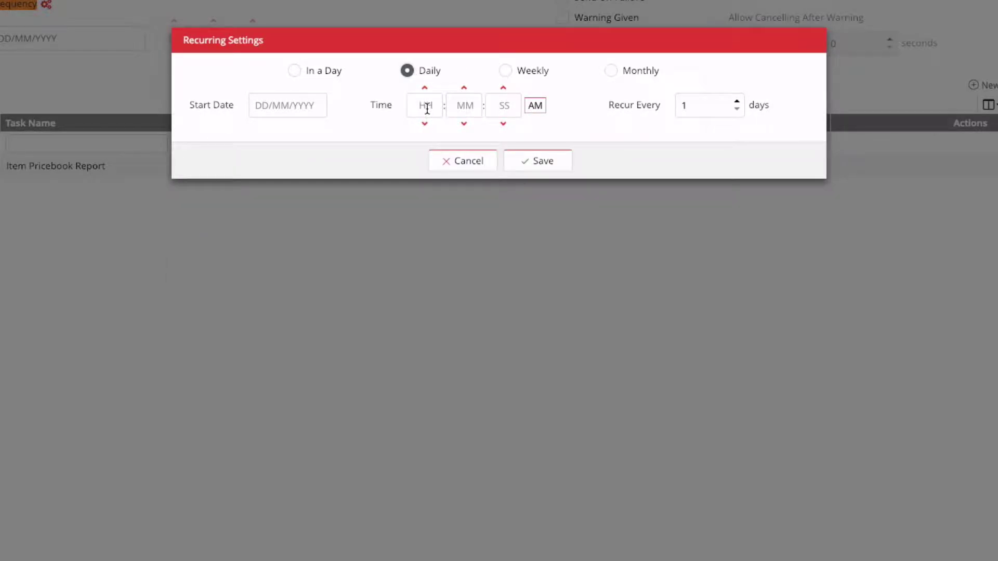
Step: Save the daily 06:00 AM recurrence from 05/02/2019, mark the group Active, and save
left_click(316, 104)
type("05/02/2019")
left_click(424, 104)
type("6")
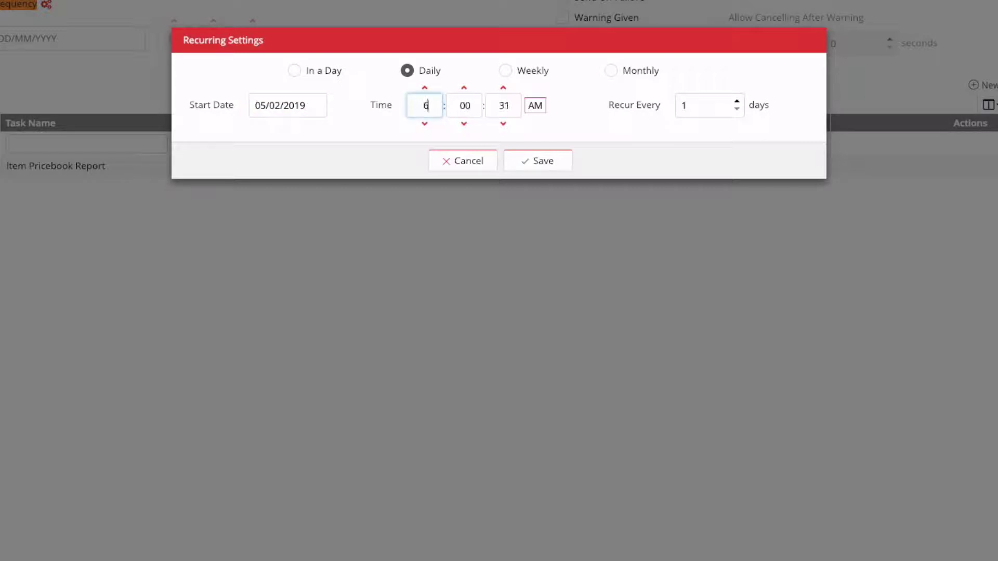
key("Tab")
key("Tab")
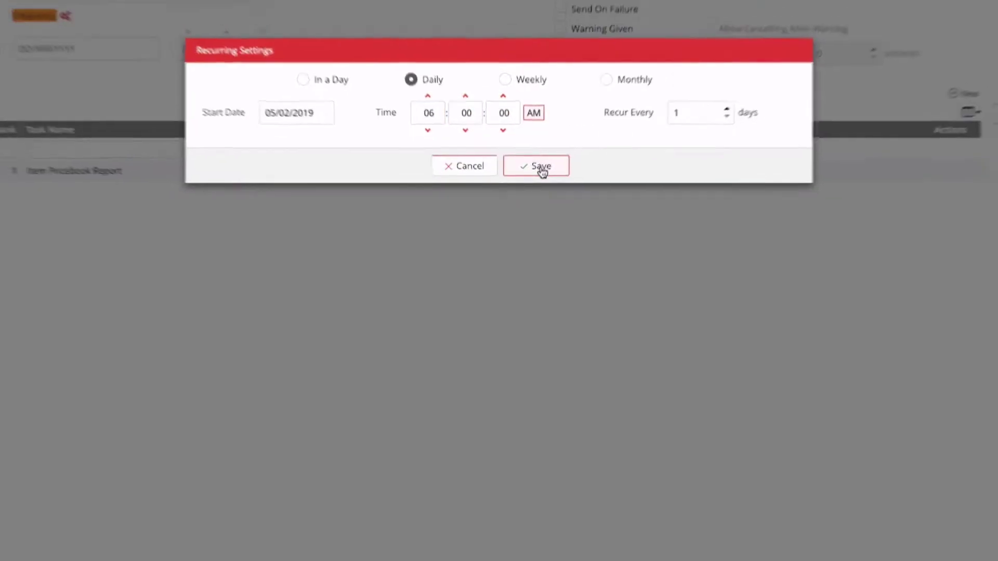
left_click(538, 161)
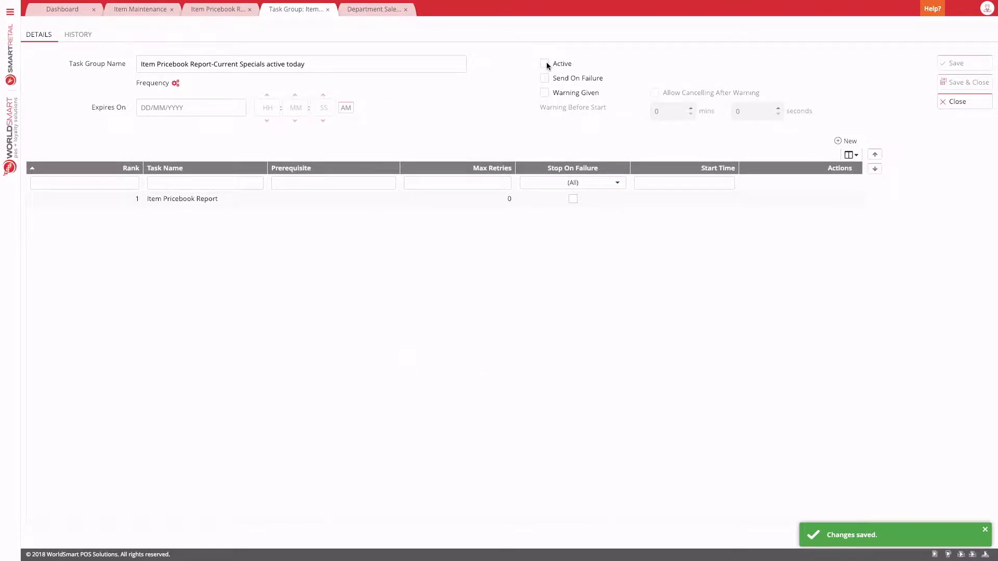
left_click(545, 64)
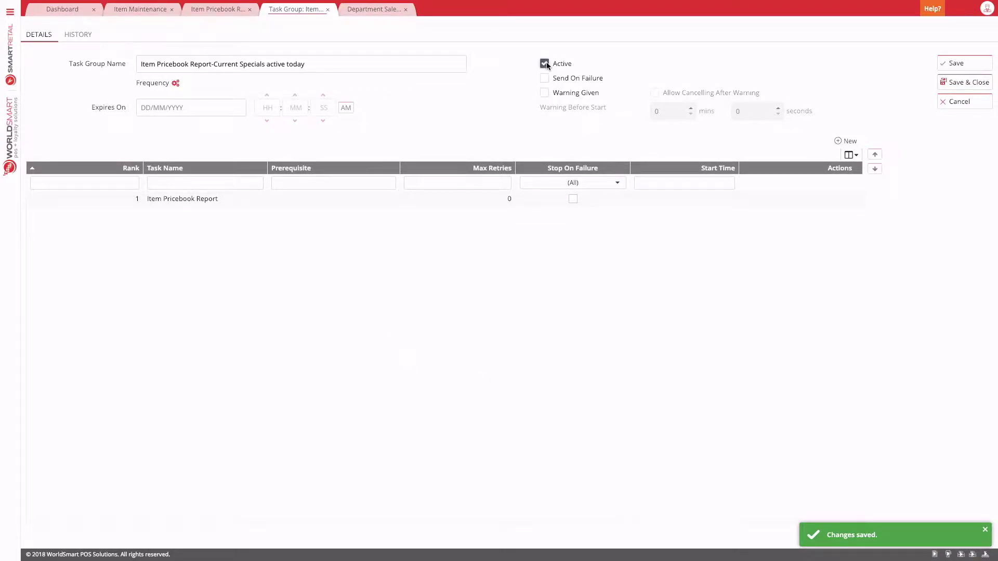
left_click(963, 64)
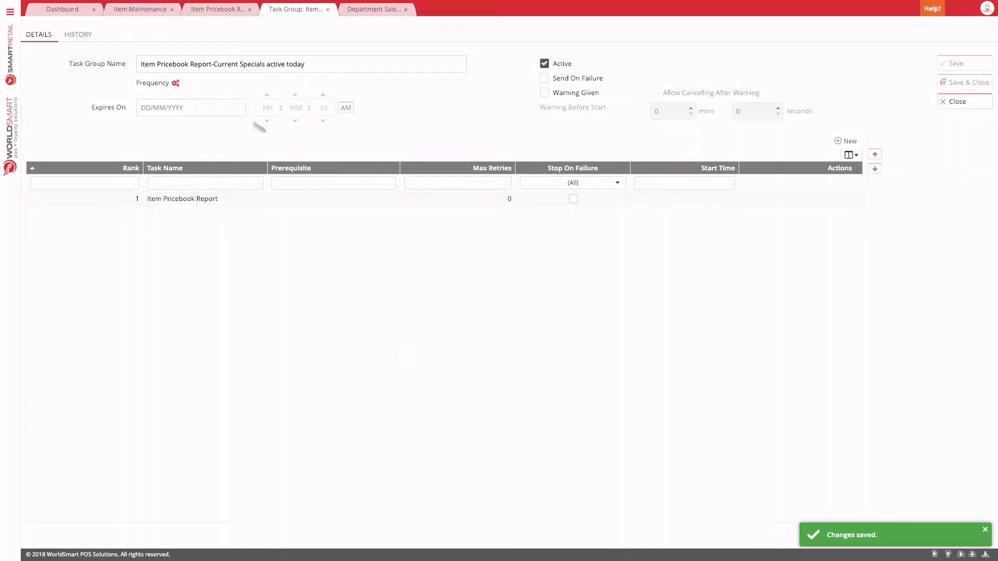
Step: Reconfirm the daily 06:00 AM recurrence, then review the Item Pricebook task's email settings unchanged
left_click(175, 84)
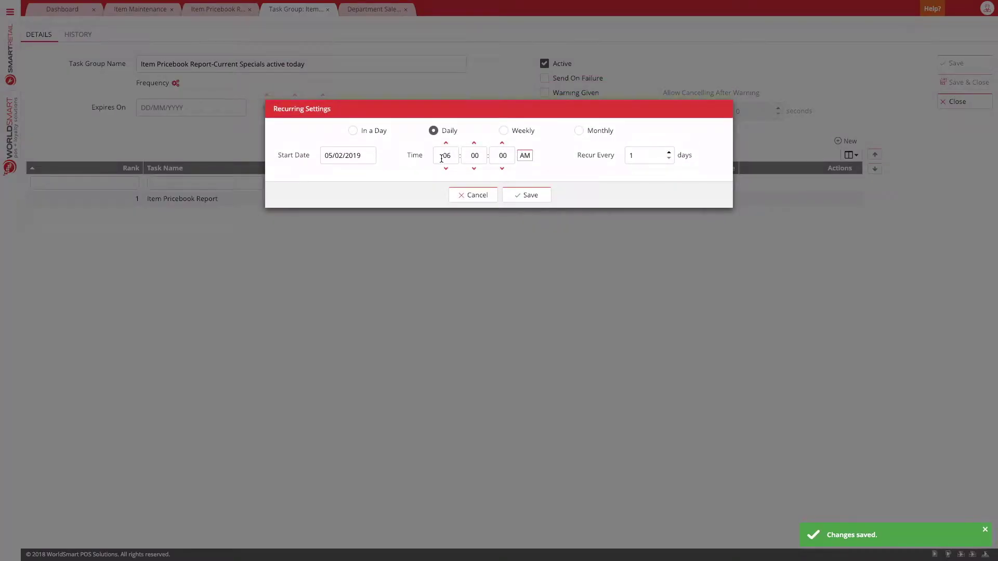
left_click(543, 196)
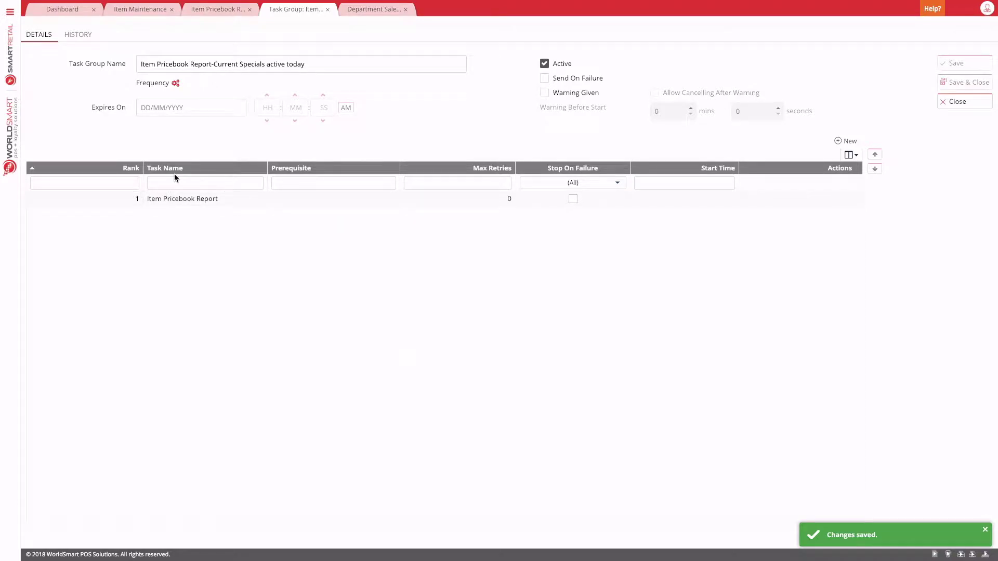
double_click(201, 203)
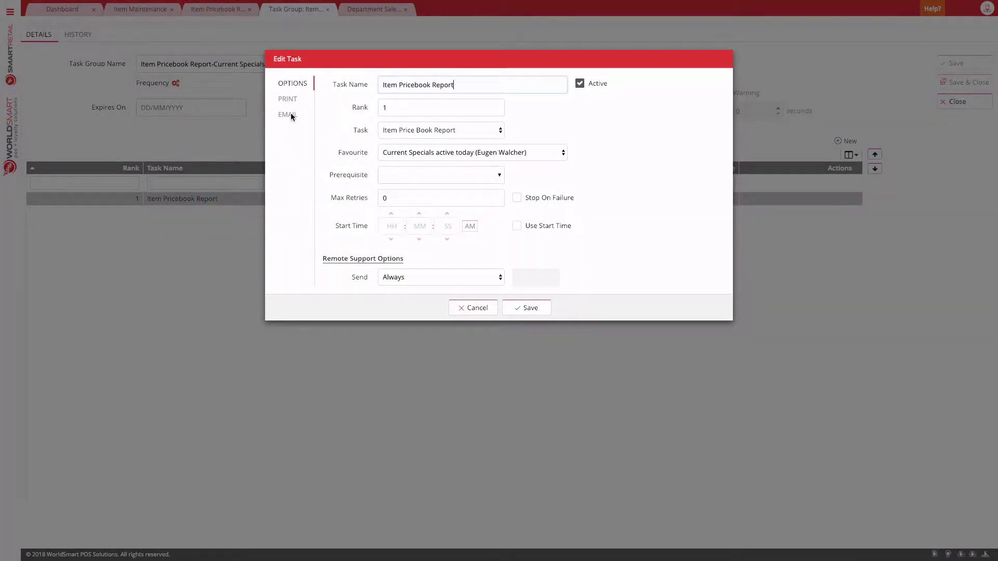
left_click(288, 116)
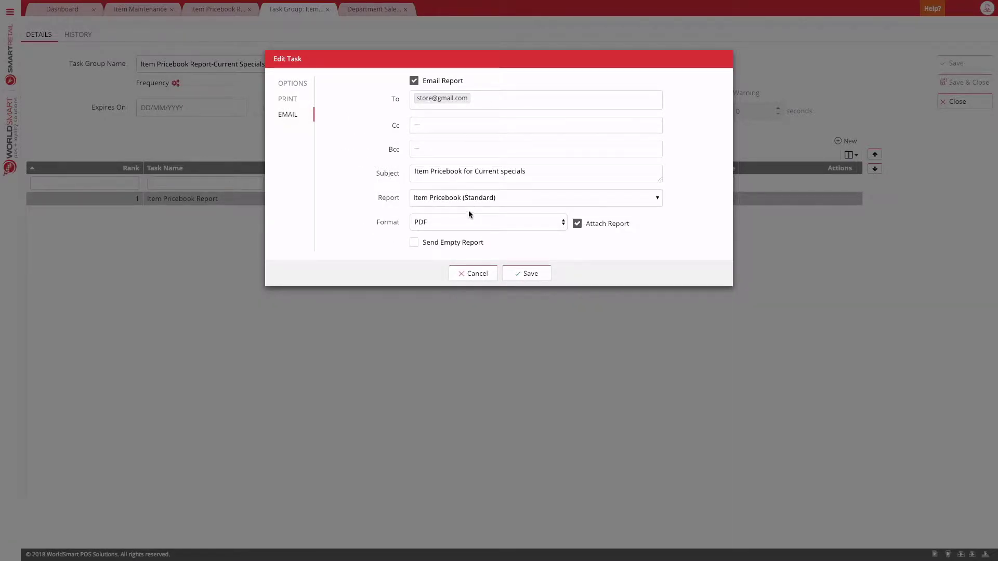
left_click(474, 275)
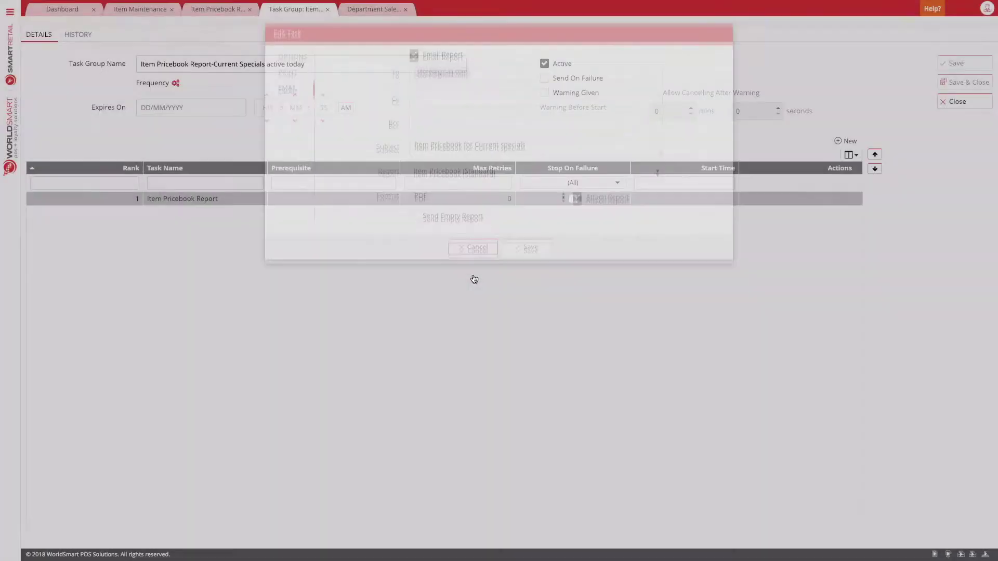
Step: Save the Department Sales report with default dates as a favourite named 'Department Sales'
left_click(229, 12)
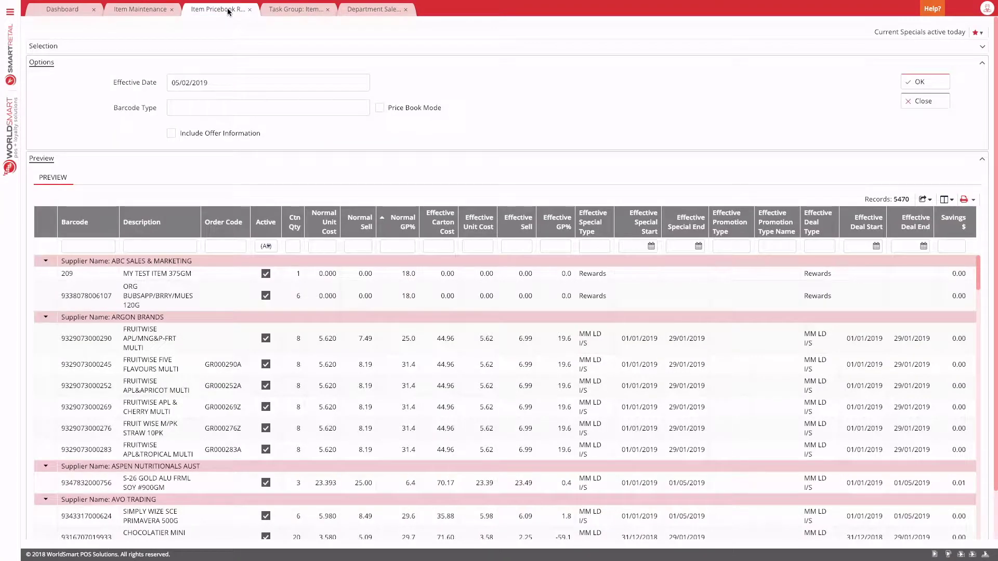
left_click(374, 16)
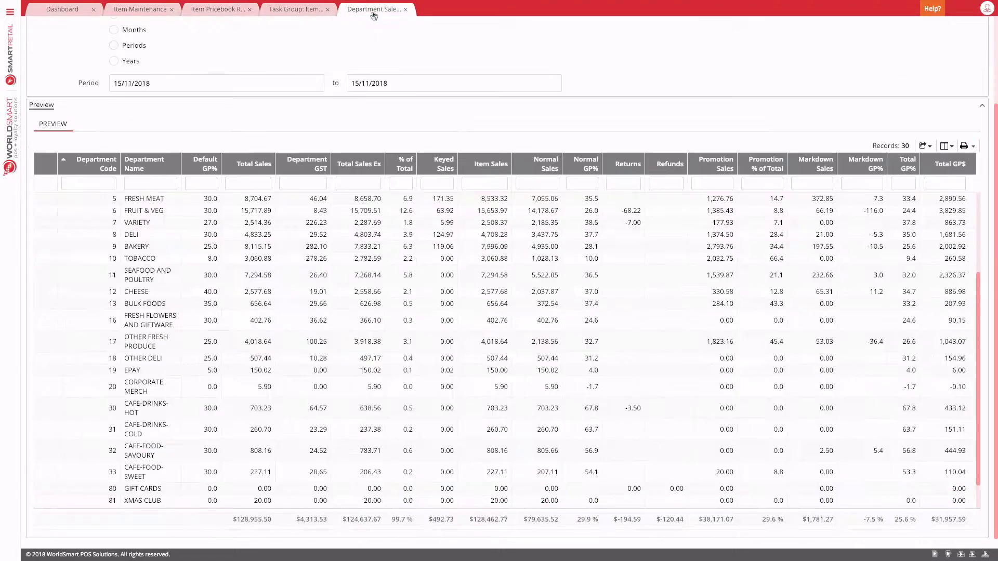
scroll(276, 150, "up", 3)
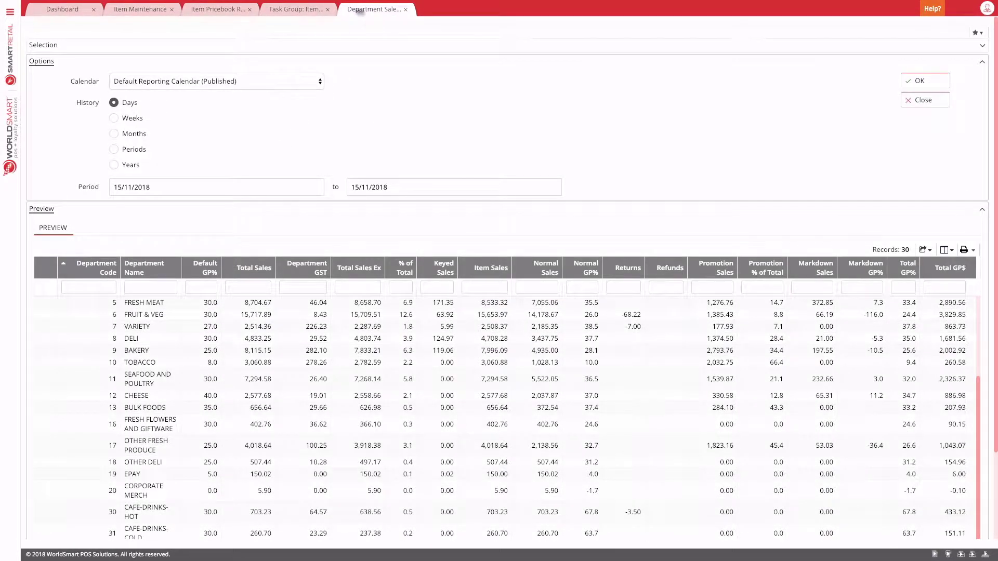
left_click(979, 33)
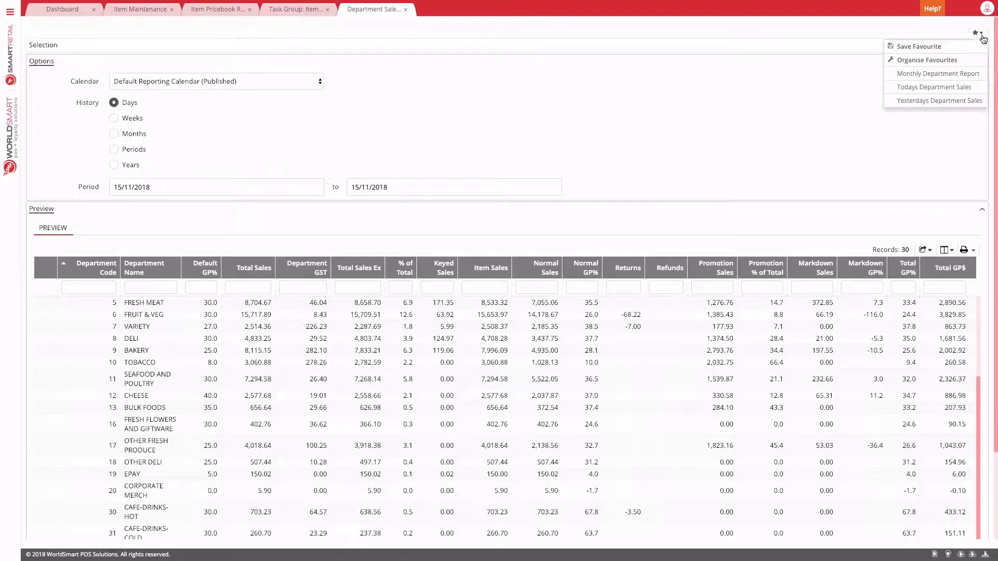
left_click(935, 48)
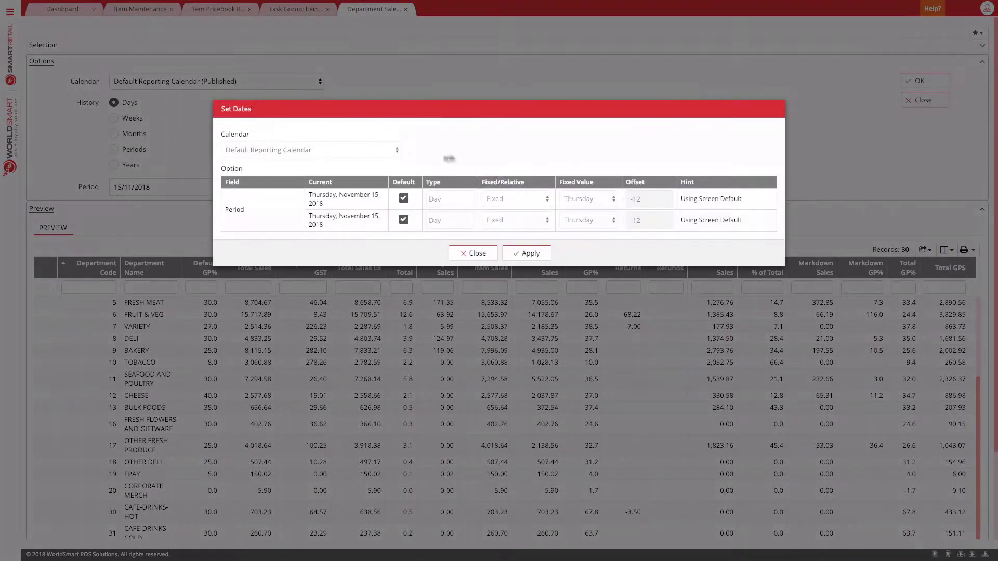
left_click(525, 252)
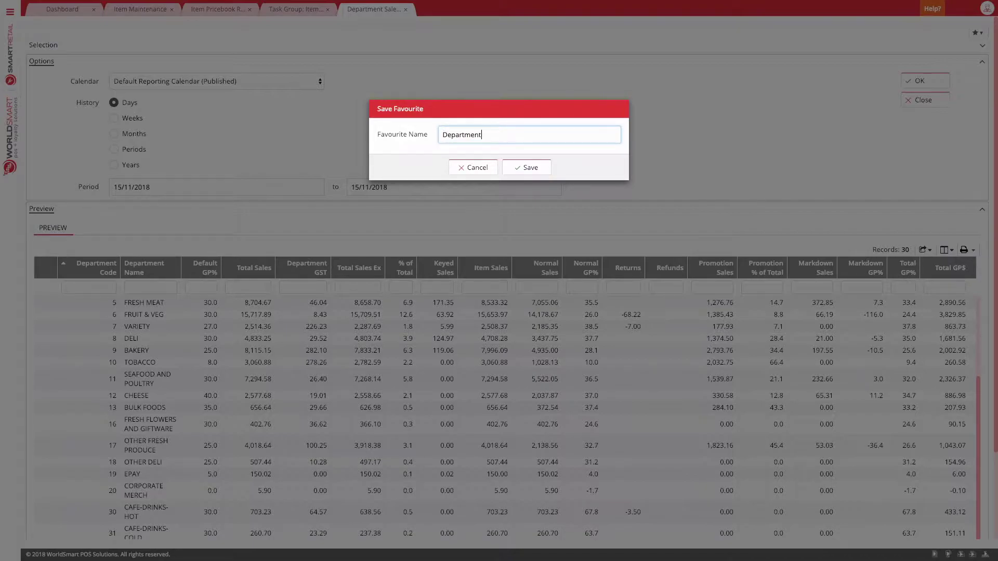
key("Return")
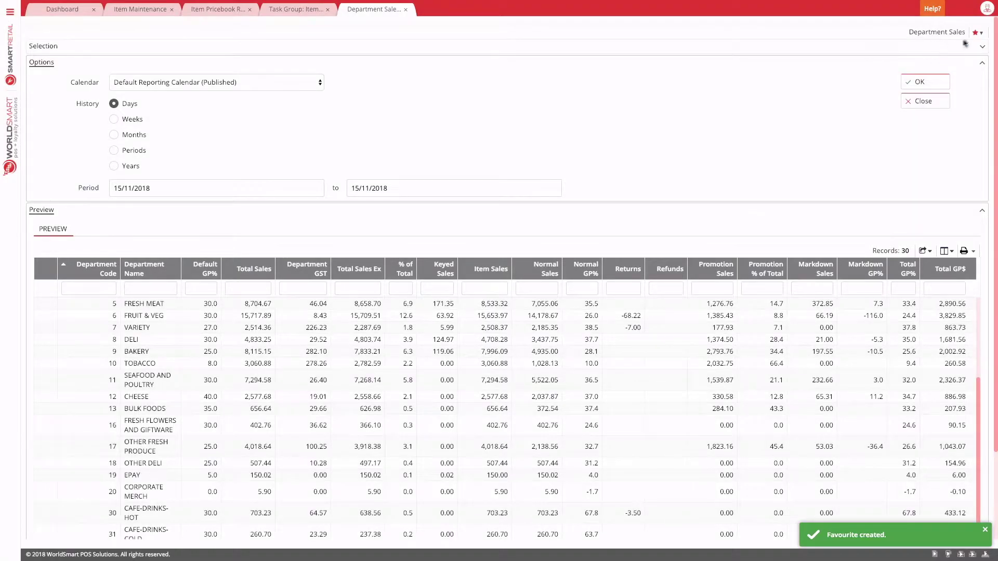
left_click(979, 35)
Step: Schedule the Department Sales favourite into the existing 'Item Pricebook Report-Current Specials active today' group
left_click(935, 58)
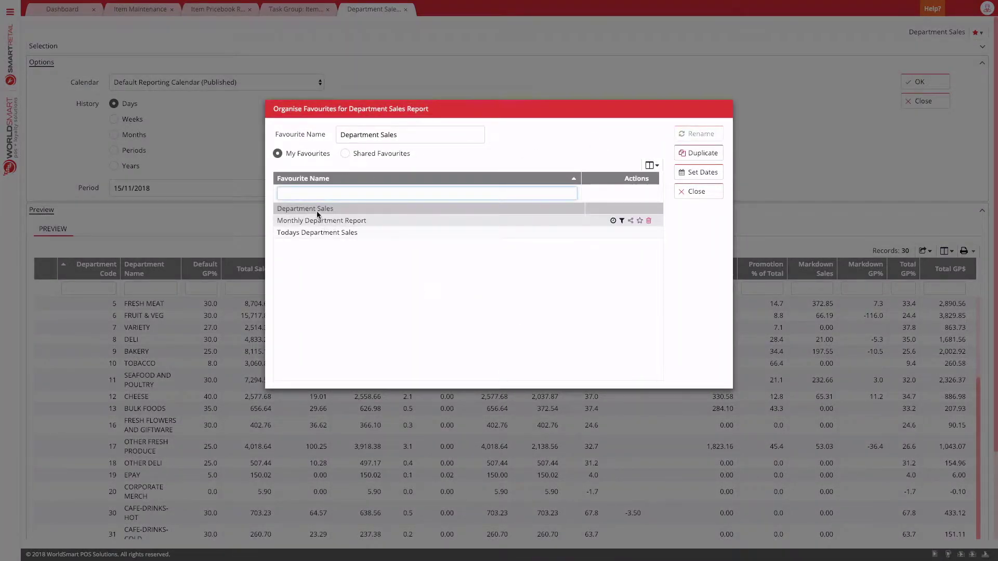
left_click(317, 211)
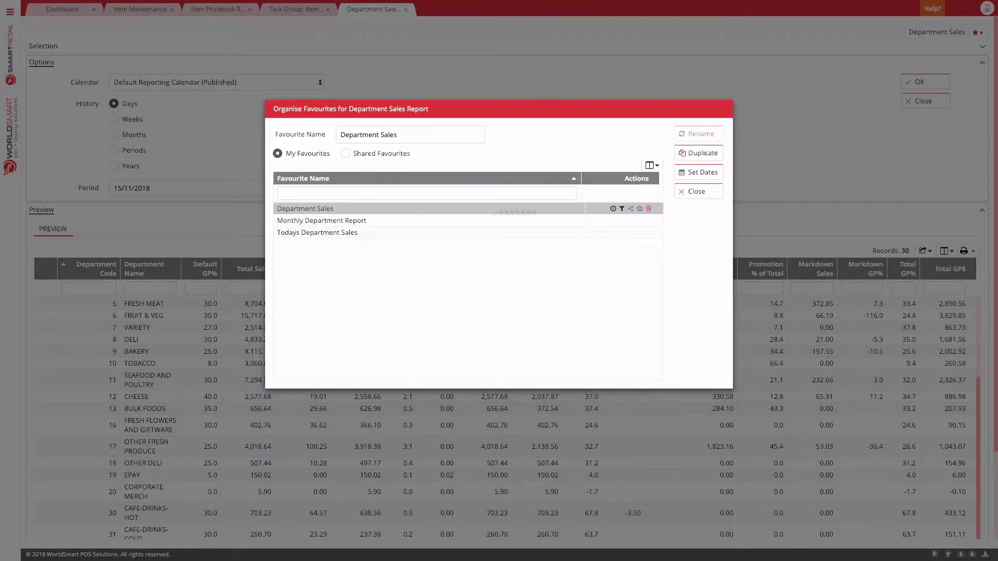
left_click(614, 209)
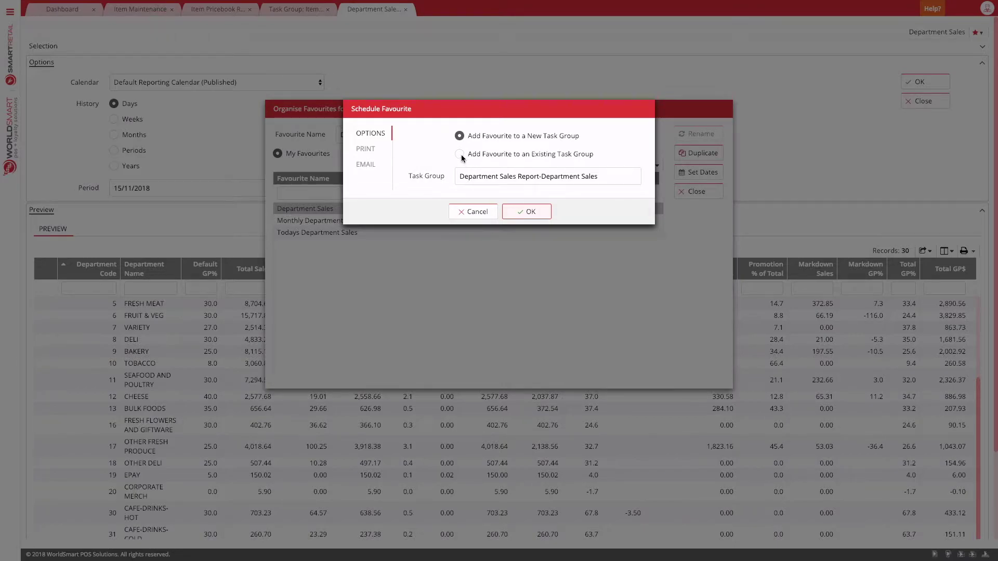
left_click(461, 155)
left_click(534, 179)
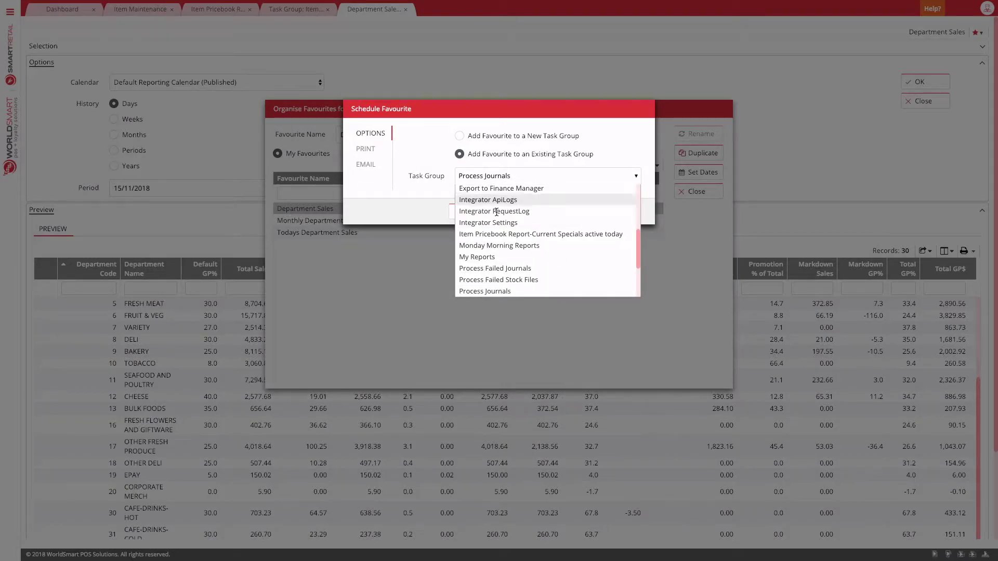
scroll(536, 221, "down", 1)
left_click(536, 221)
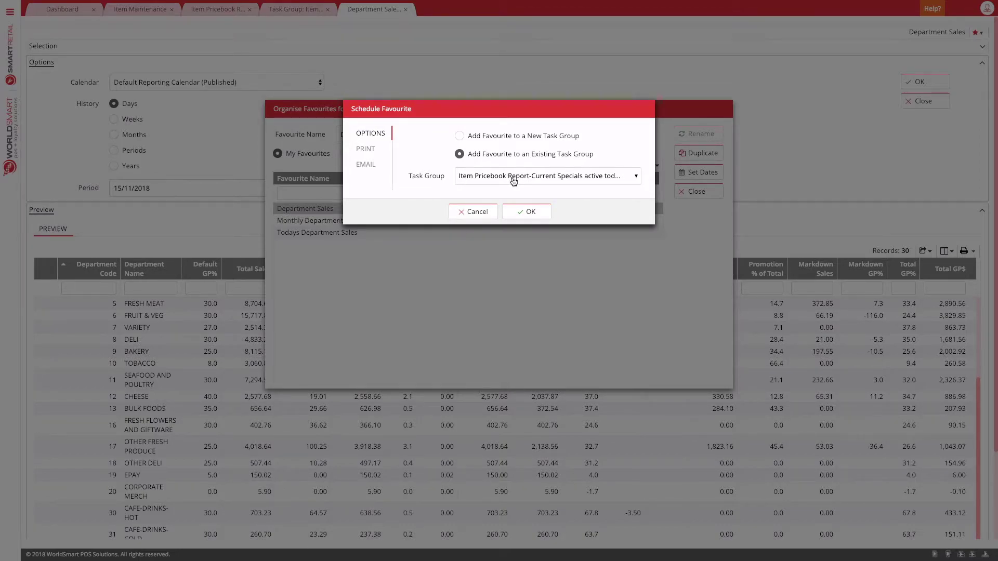
Step: Email the standard Department Sales Report layout to the store's address, removing the date from the subject
left_click(366, 165)
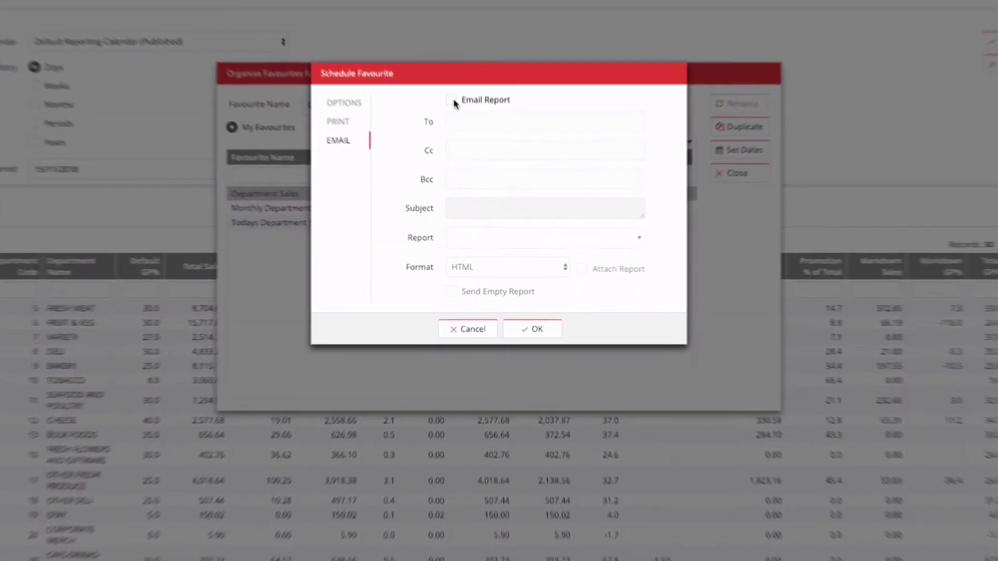
left_click(448, 91)
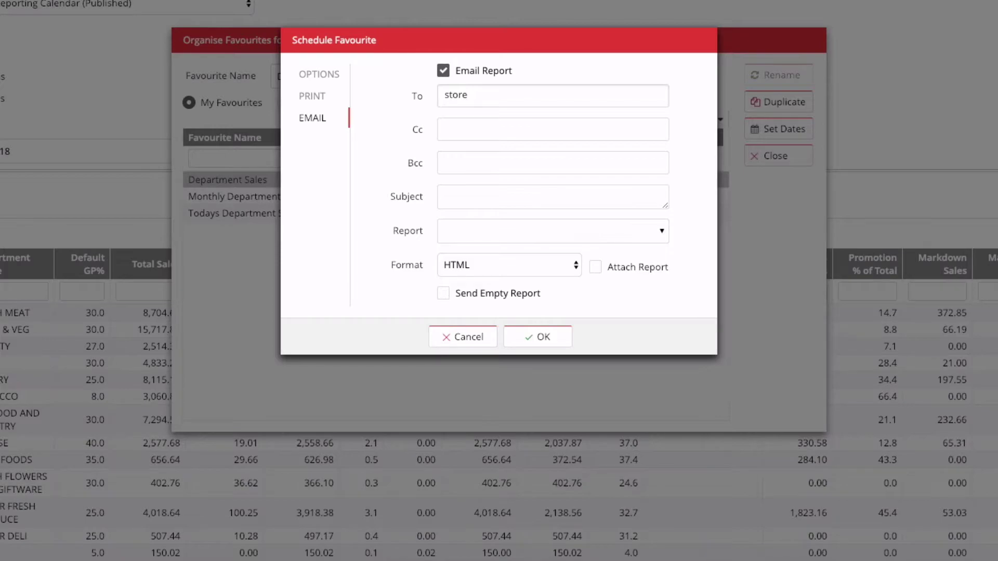
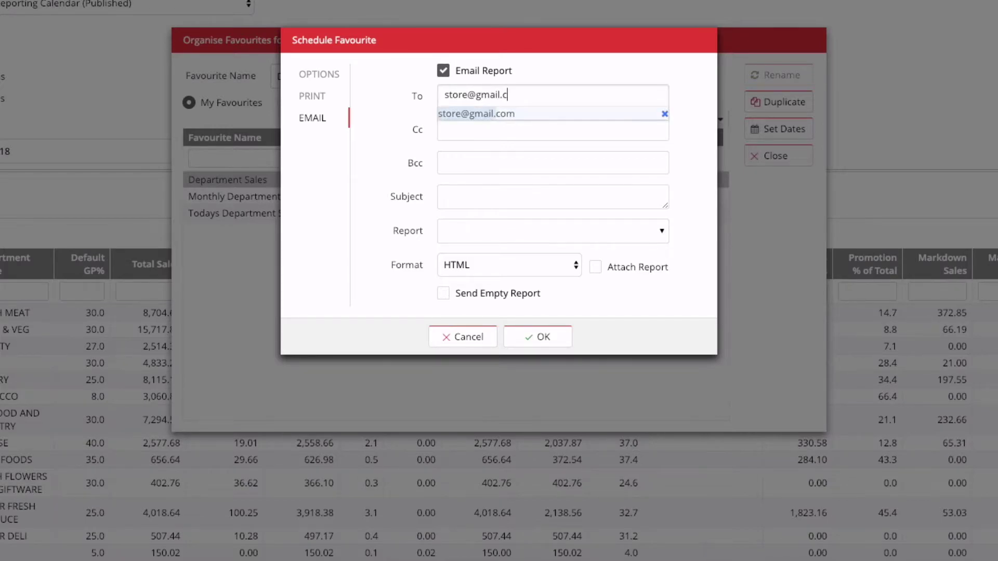
key("Return")
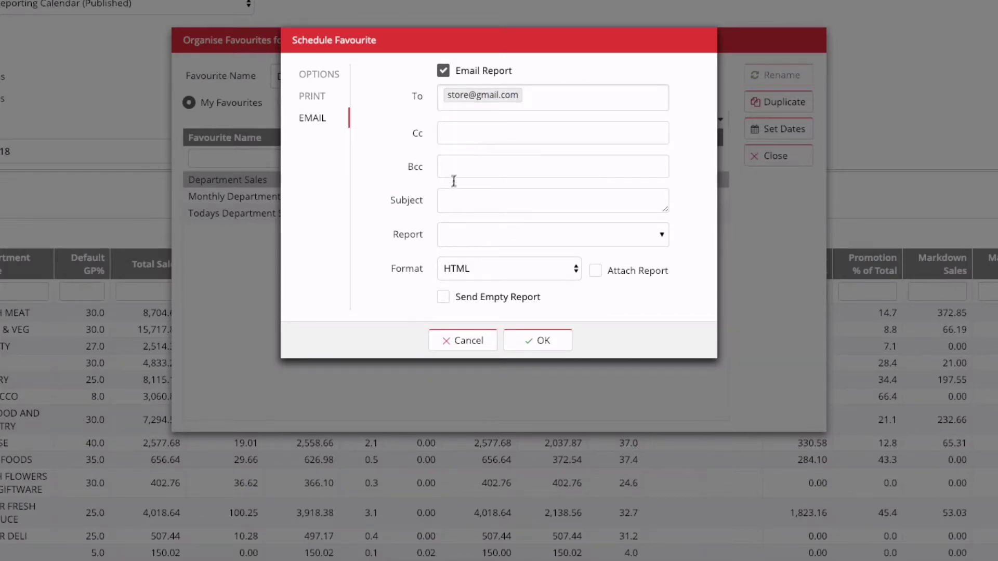
left_click(462, 236)
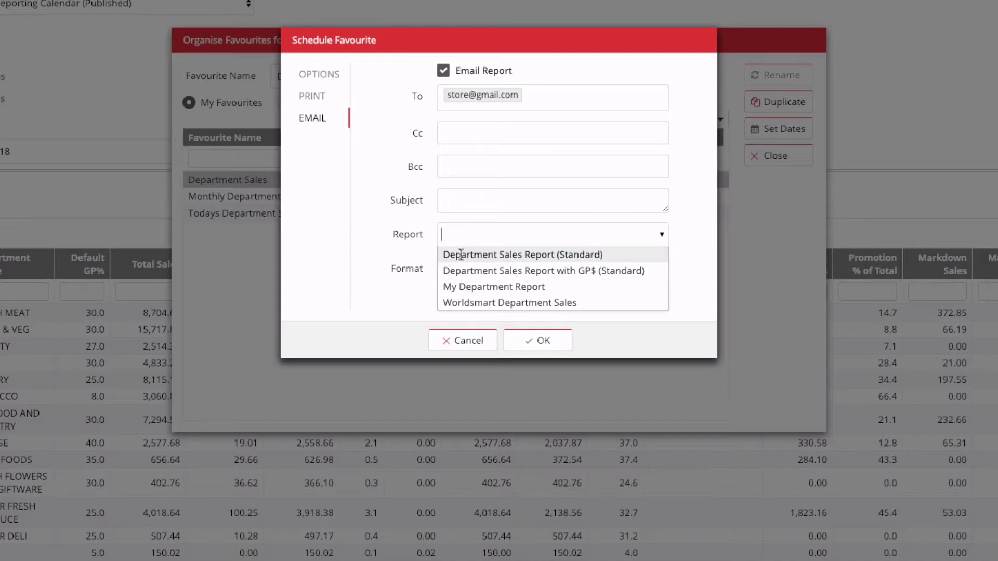
left_click(511, 254)
left_click(564, 198)
key("ctrl+shift+End")
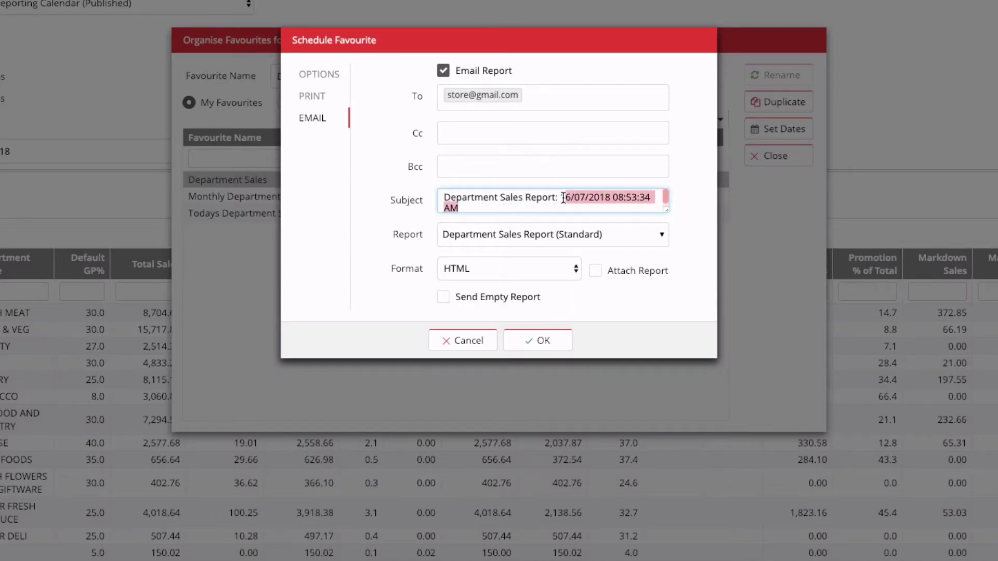
key("BackSpace")
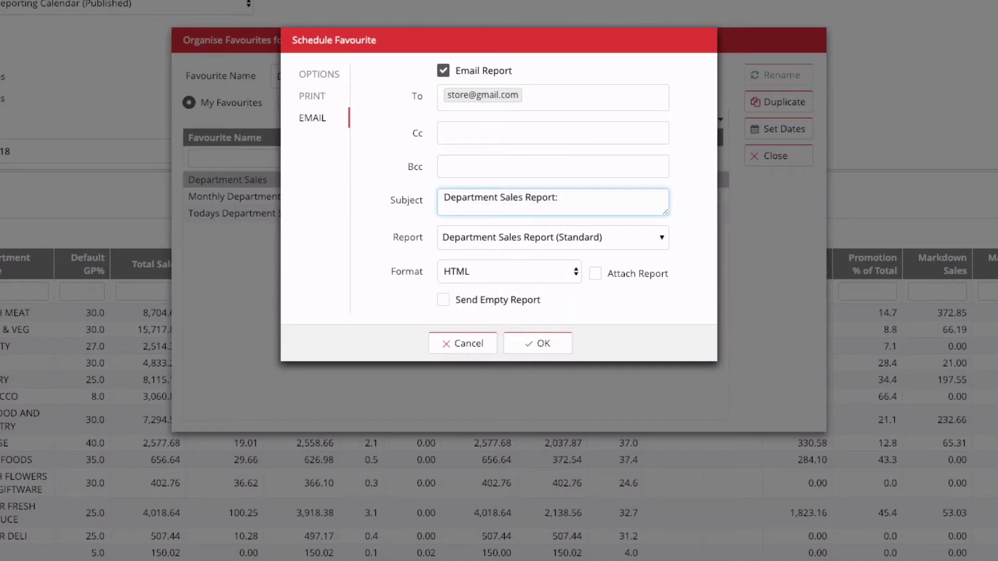
Step: Send it as an attached PDF and add it as the task group's second task
left_click(556, 274)
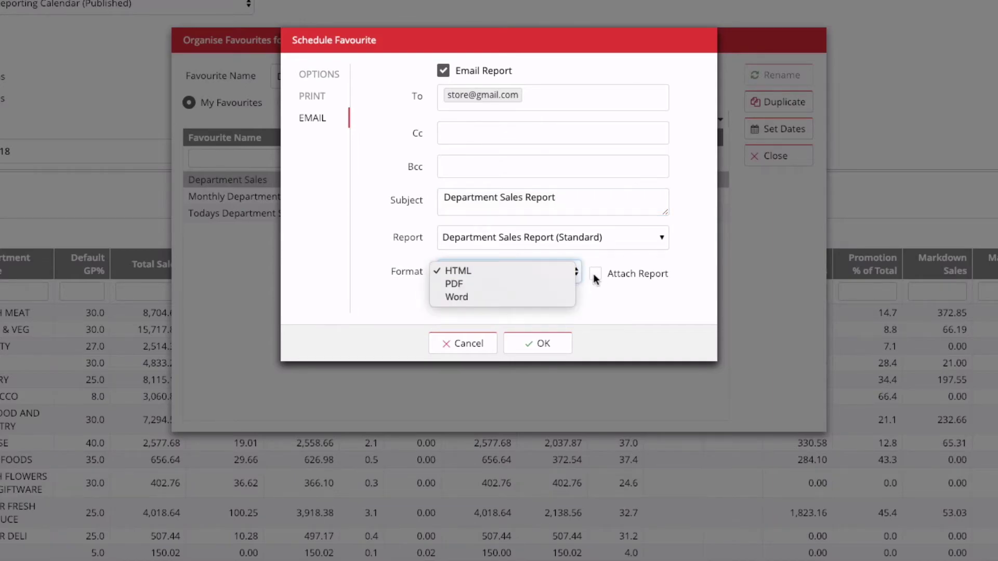
left_click(451, 284)
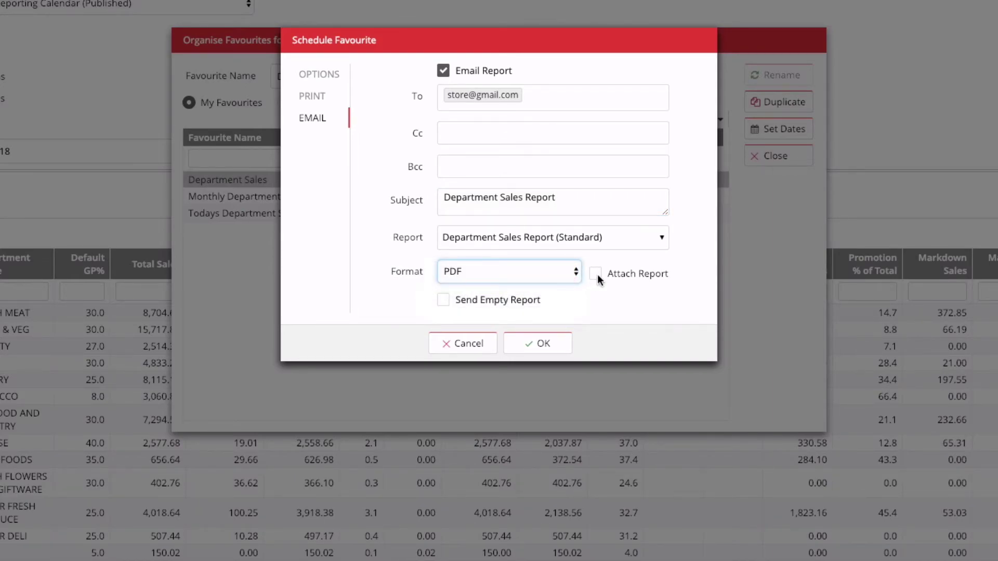
left_click(596, 274)
left_click(539, 343)
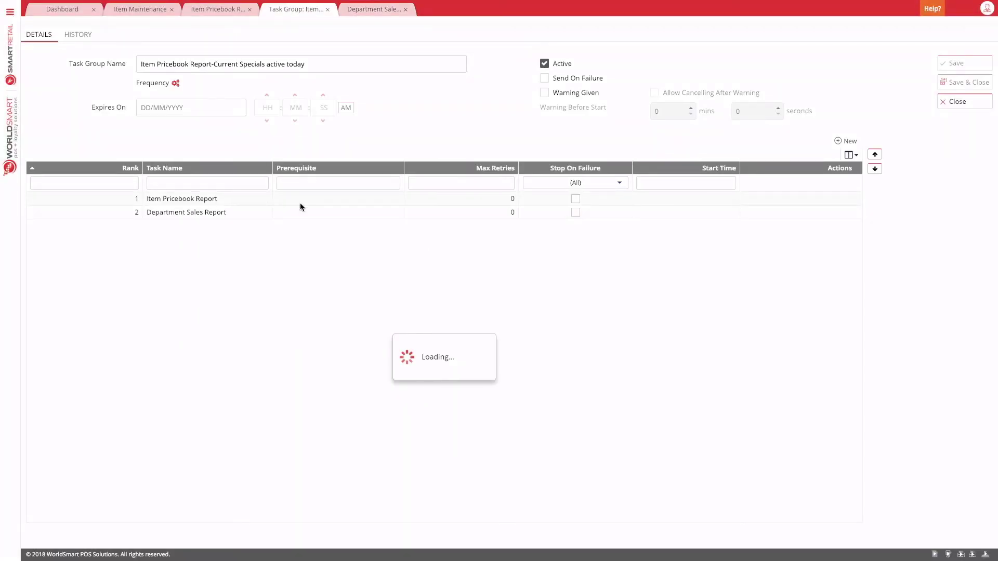
left_click(182, 212)
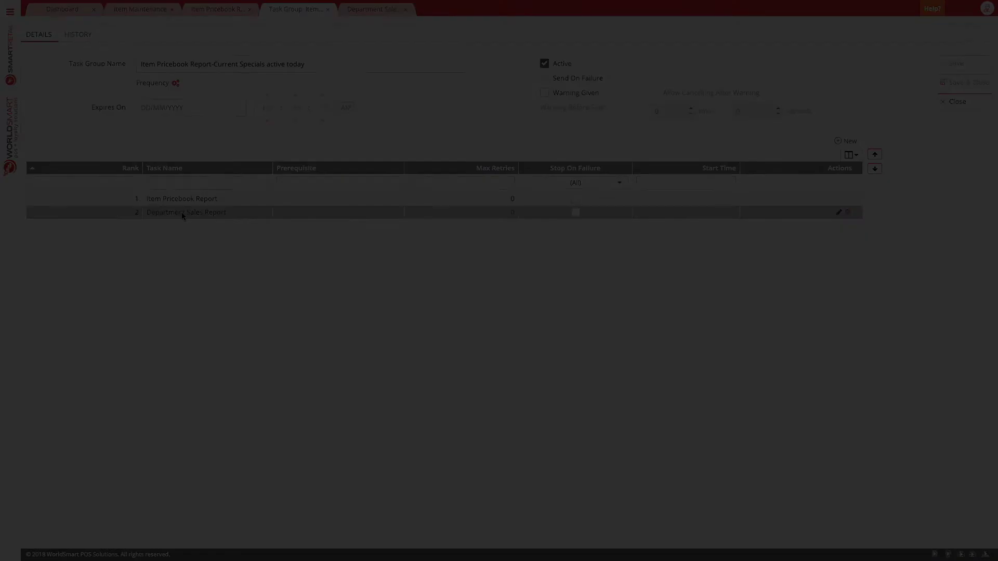